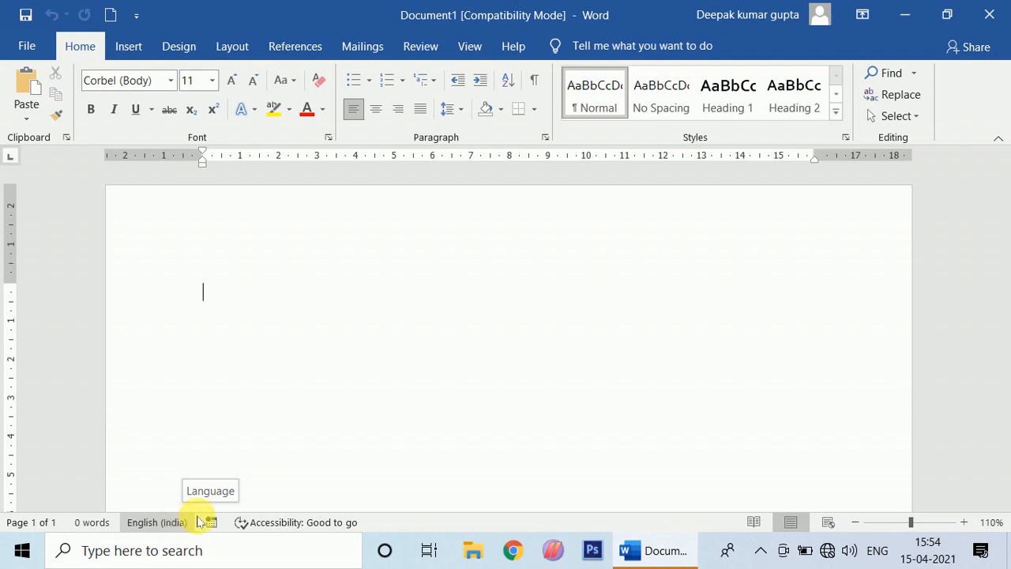
# Close the open Word document window and relaunch Word from the list of installed programs.
pyautogui.click(982, 24)
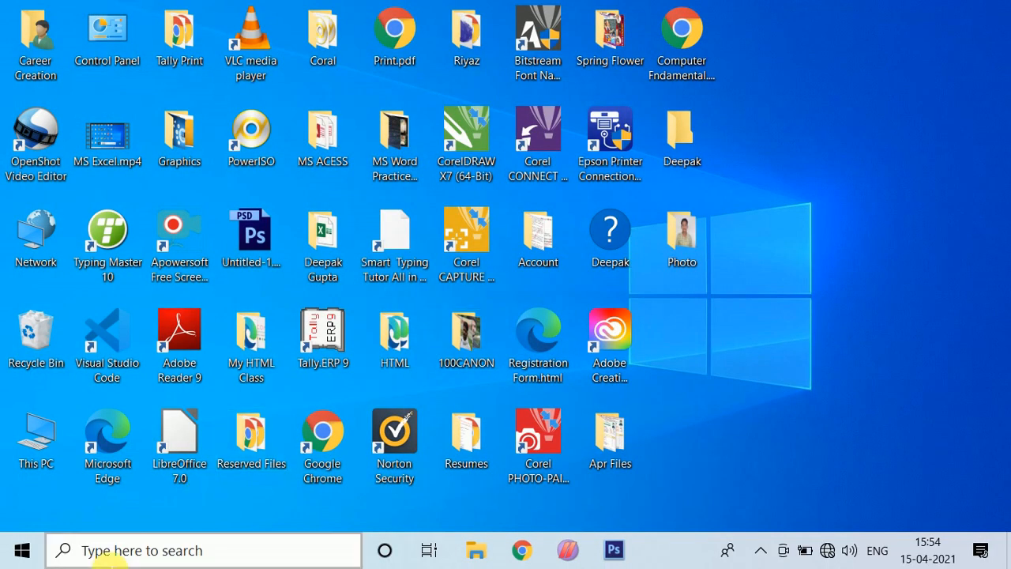
pyautogui.click(20, 552)
pyautogui.scroll(-15, 158, 371)
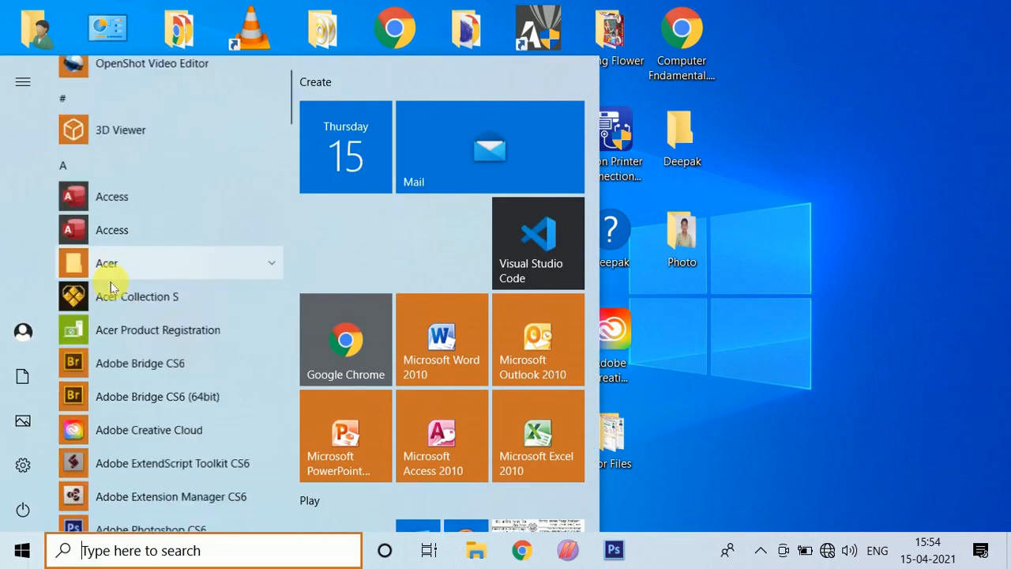
pyautogui.scroll(-15, 162, 427)
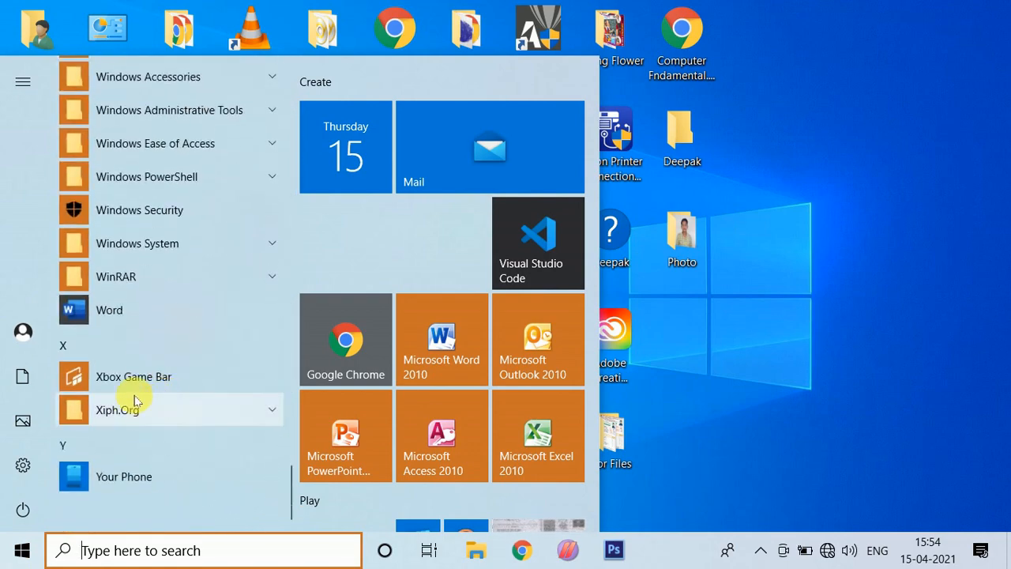
pyautogui.click(149, 310)
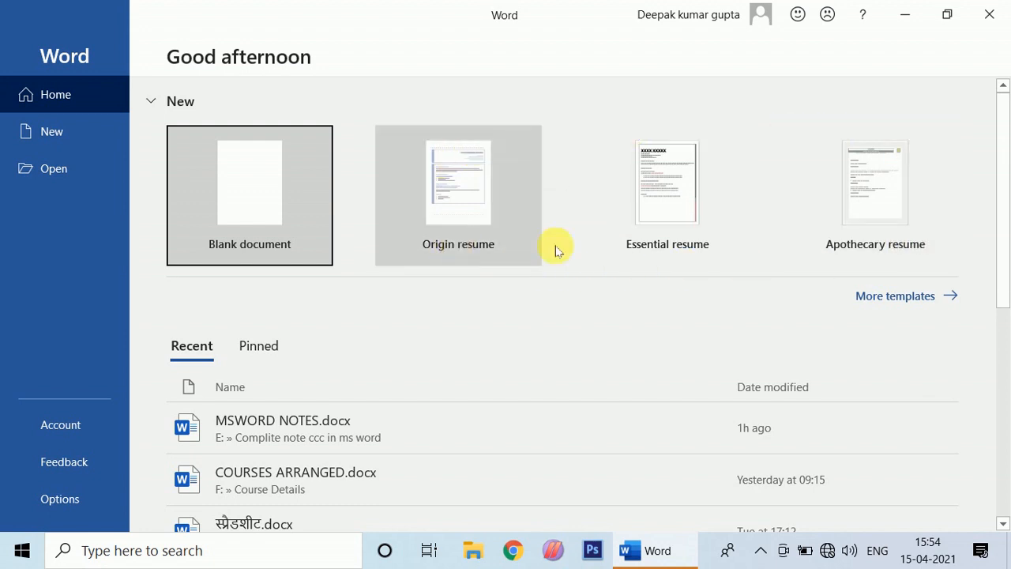
# Browse the full set of new document templates and create a blank document.
pyautogui.click(909, 297)
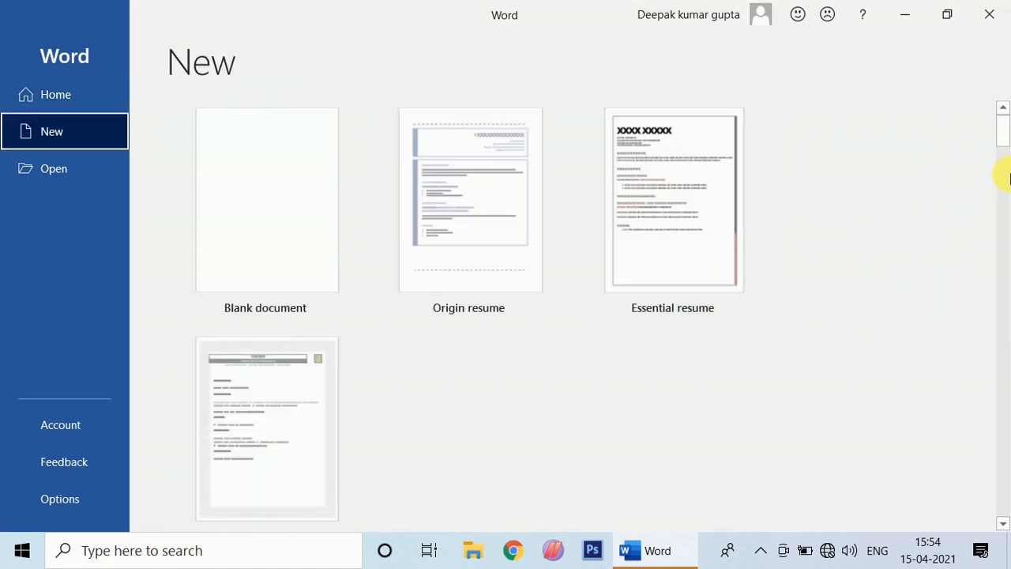
pyautogui.moveTo(1002, 136)
pyautogui.mouseDown()
pyautogui.moveTo(1003, 397)
pyautogui.moveTo(1004, 129)
pyautogui.mouseUp()
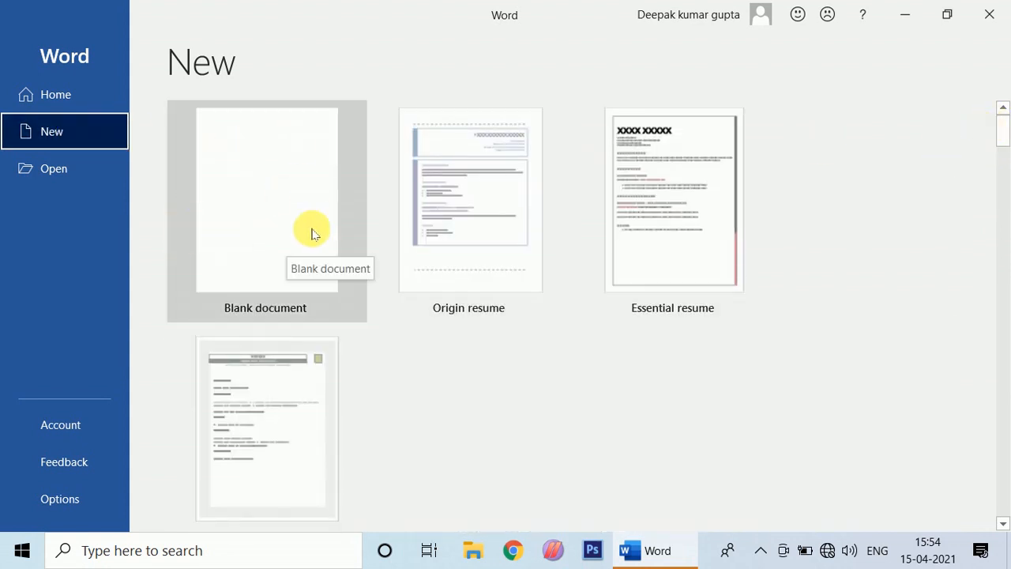
pyautogui.click(265, 227)
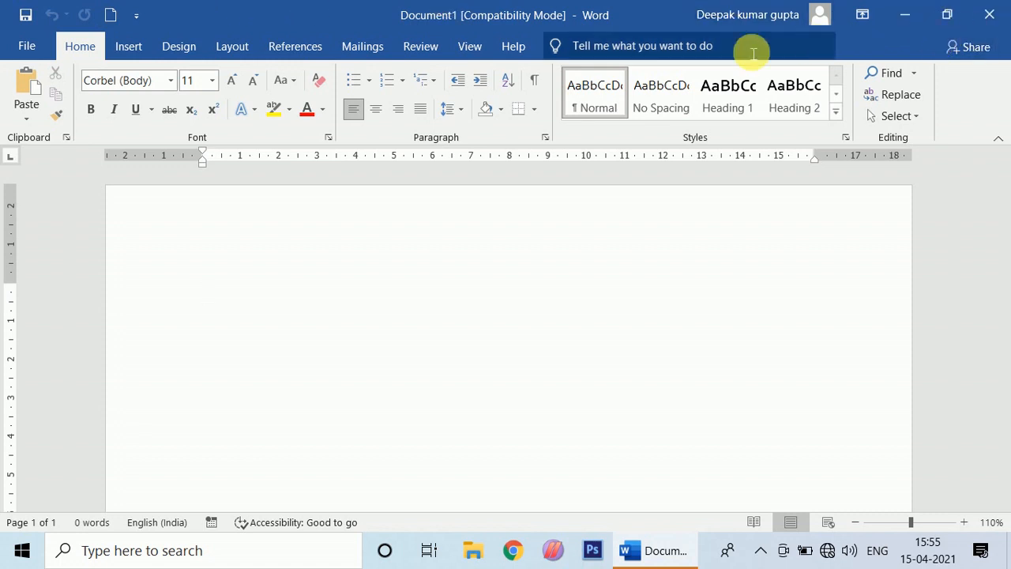
# Look through the Insert, Design, Layout, References and Mailings command sets.
pyautogui.click(132, 46)
pyautogui.click(190, 46)
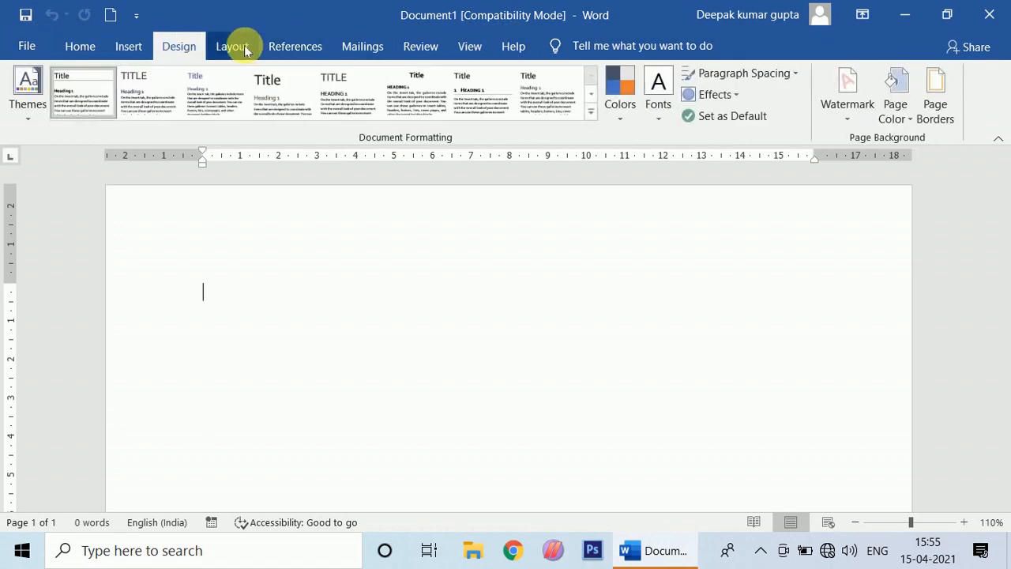
pyautogui.click(239, 46)
pyautogui.click(291, 46)
pyautogui.click(361, 46)
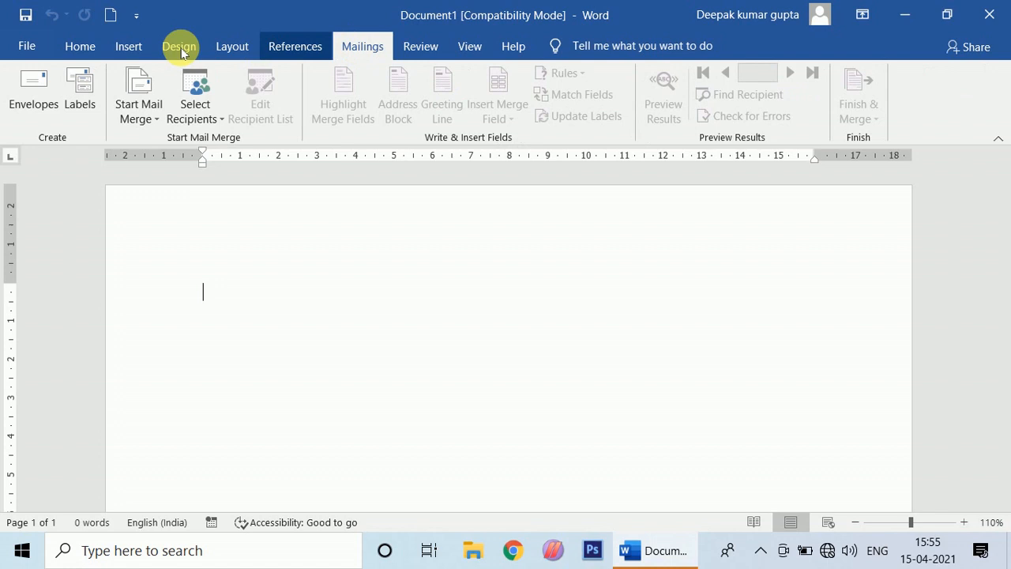
# Look over the File page's document commands and return to the Home commands.
pyautogui.click(27, 47)
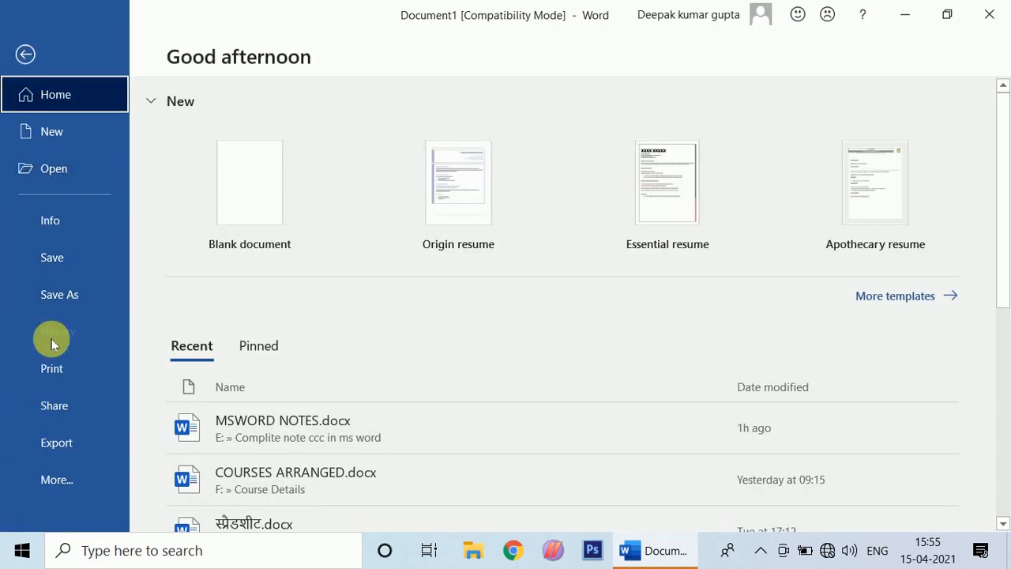
pyautogui.click(33, 60)
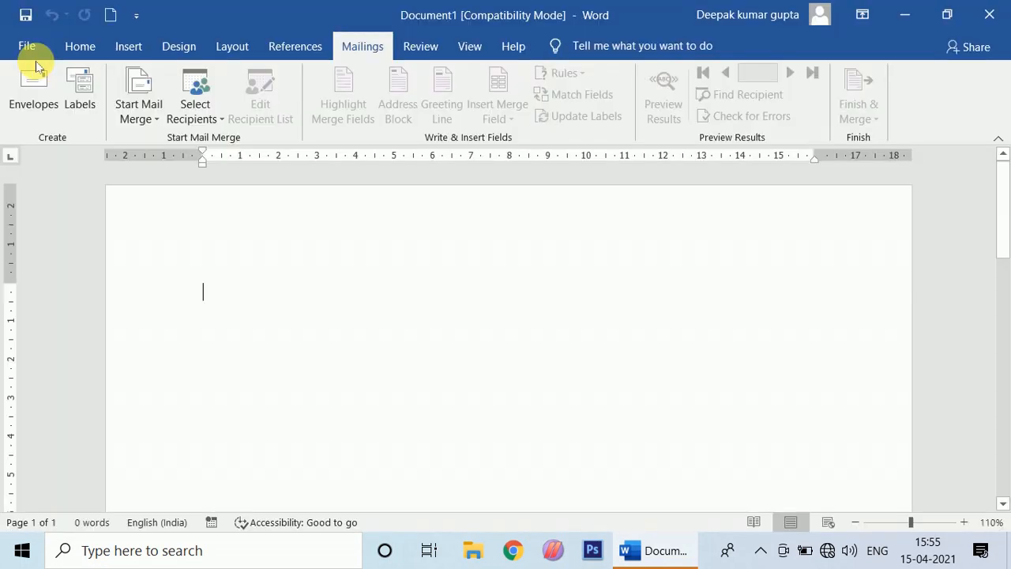
pyautogui.click(32, 47)
pyautogui.click(31, 48)
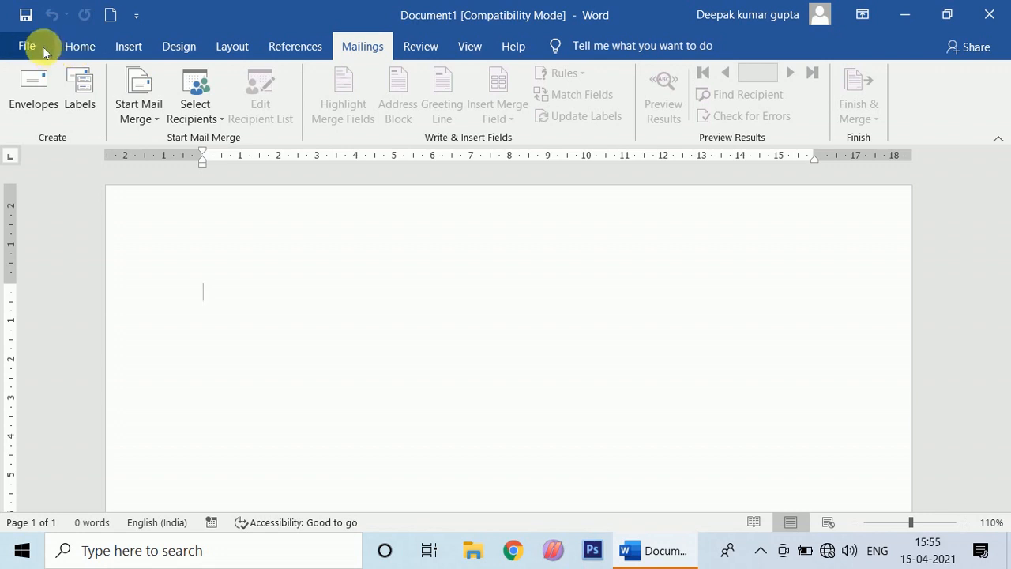
pyautogui.click(91, 50)
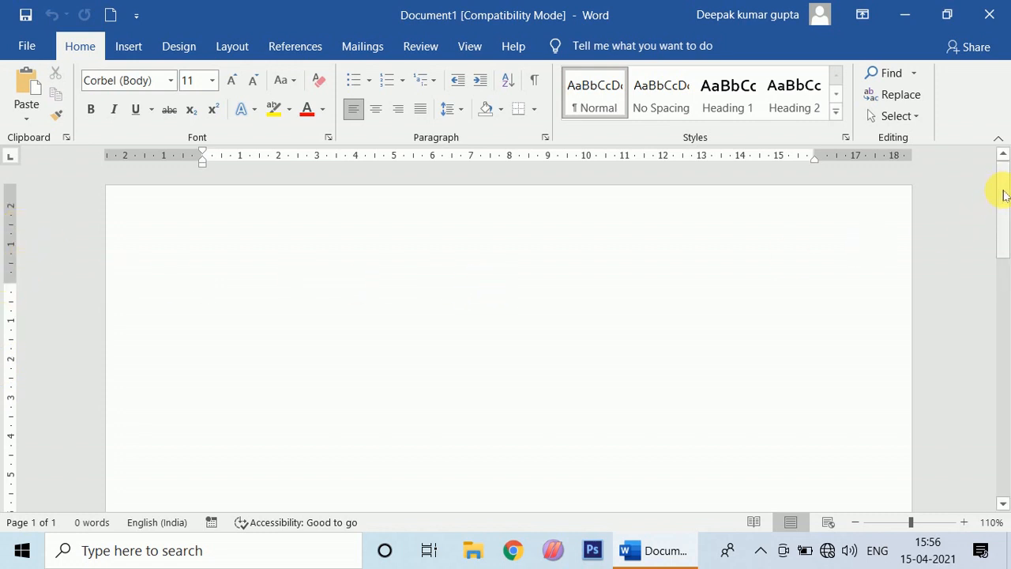
# Enlarge the page view to 200%, scroll it vertically and horizontally, and reduce the zoom to 96%.
pyautogui.moveTo(1002, 190); pyautogui.dragTo(1003, 213)
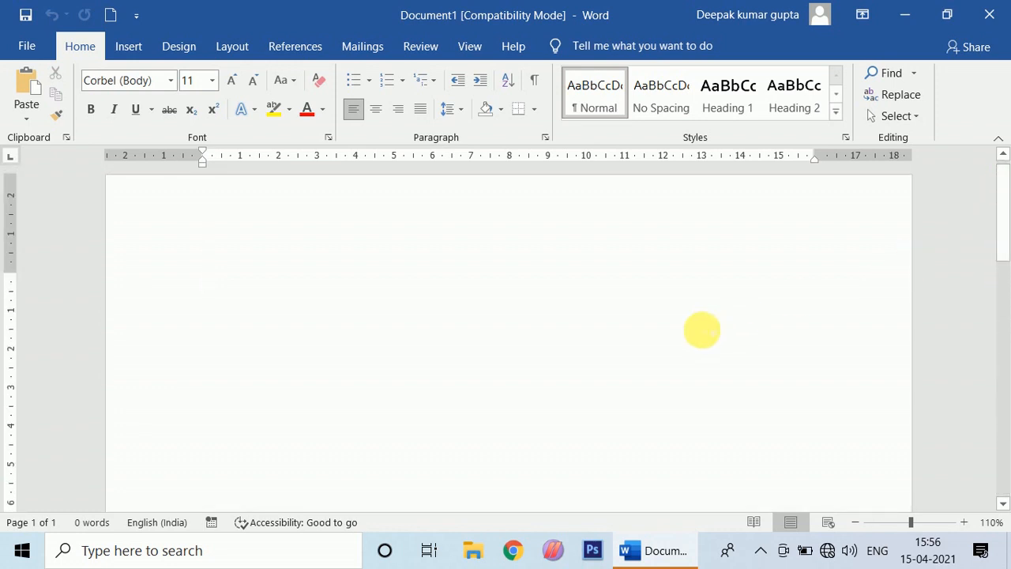
pyautogui.scroll(7, 635, 355)
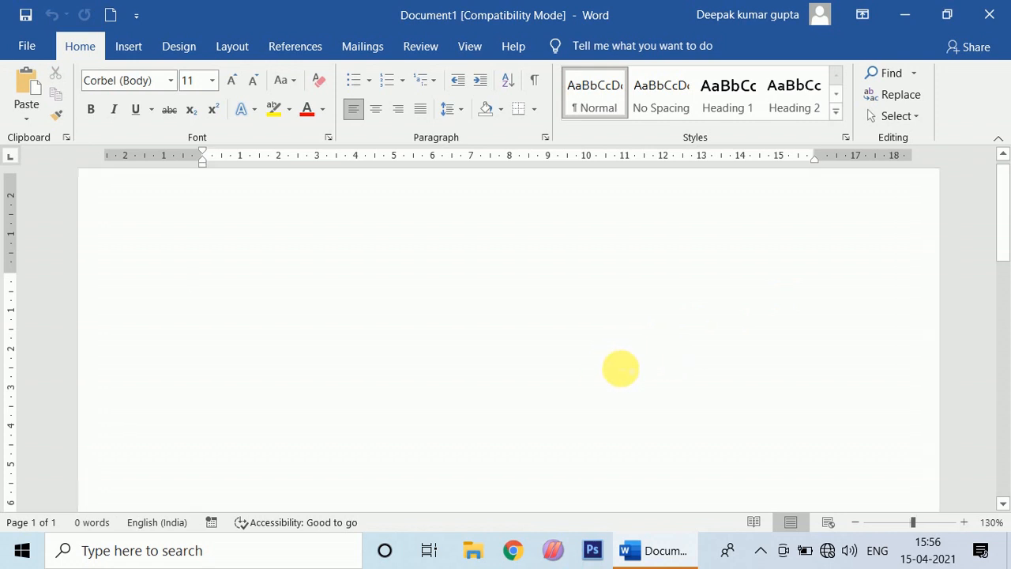
pyautogui.scroll(2, 635, 363)
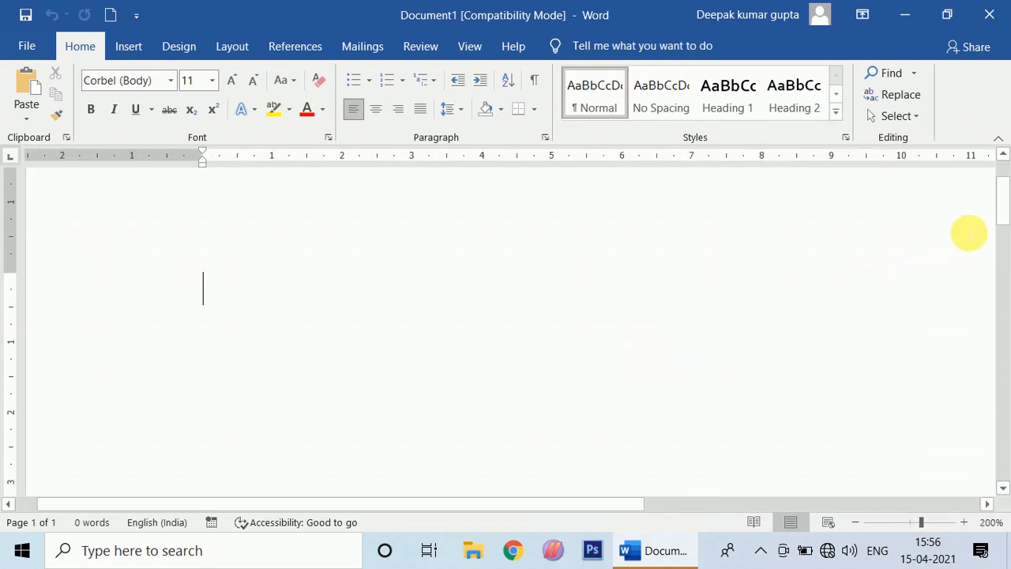
pyautogui.moveTo(1005, 209); pyautogui.dragTo(993, 185)
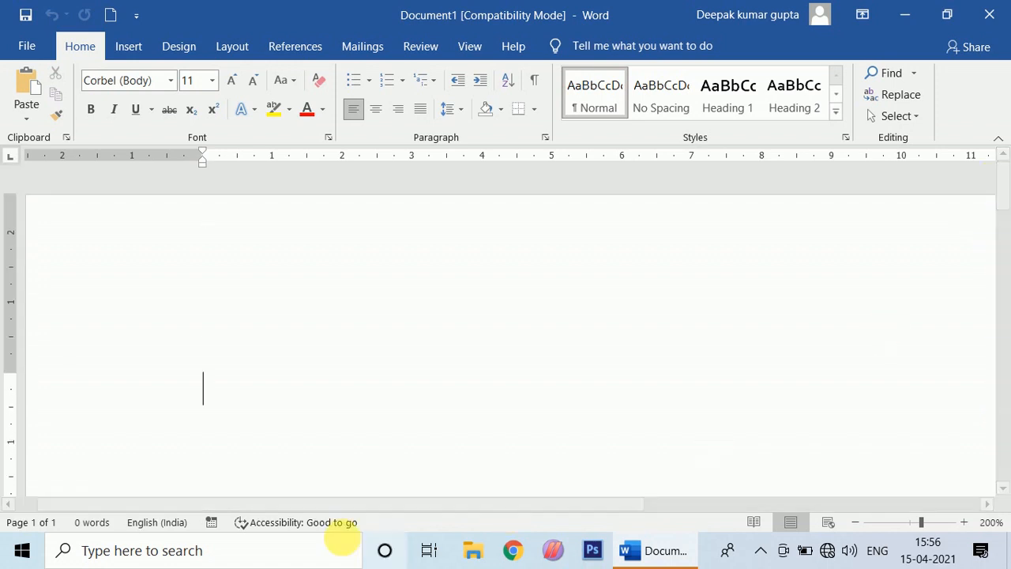
pyautogui.moveTo(255, 506); pyautogui.dragTo(435, 526)
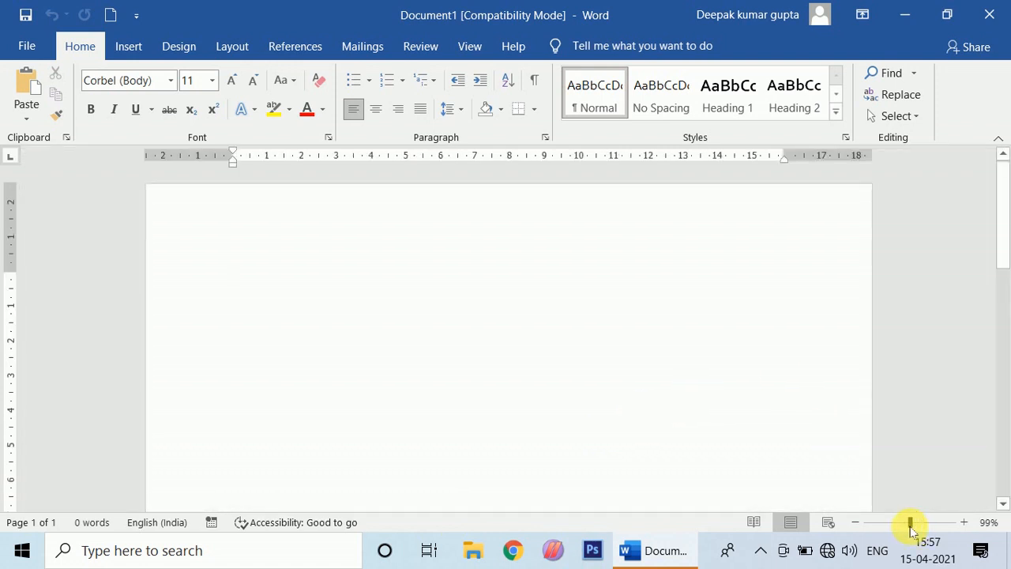
pyautogui.moveTo(911, 524); pyautogui.dragTo(904, 526)
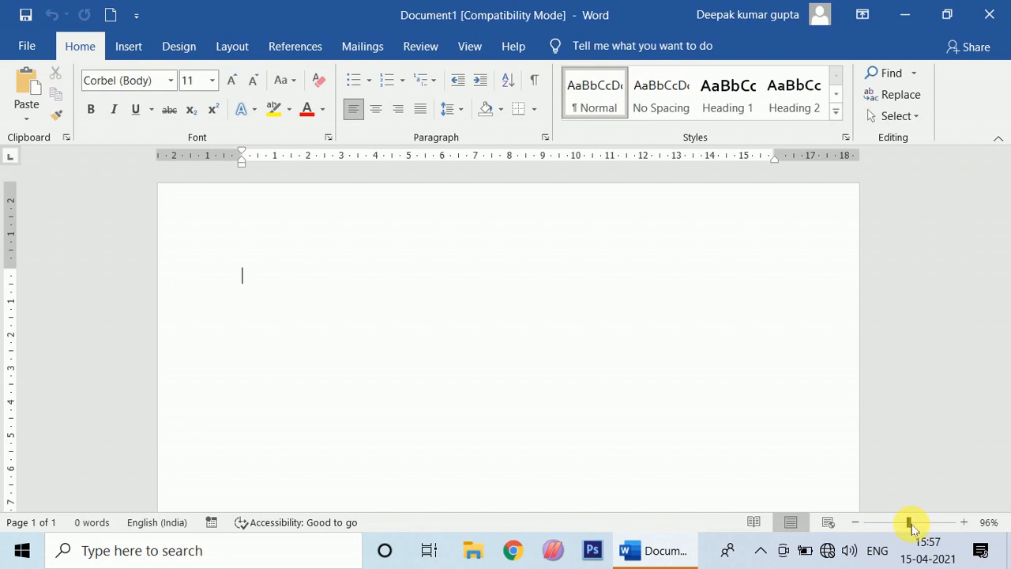
# Write the note "500%" on the blank page, then clear all the text.
pyautogui.write('500')
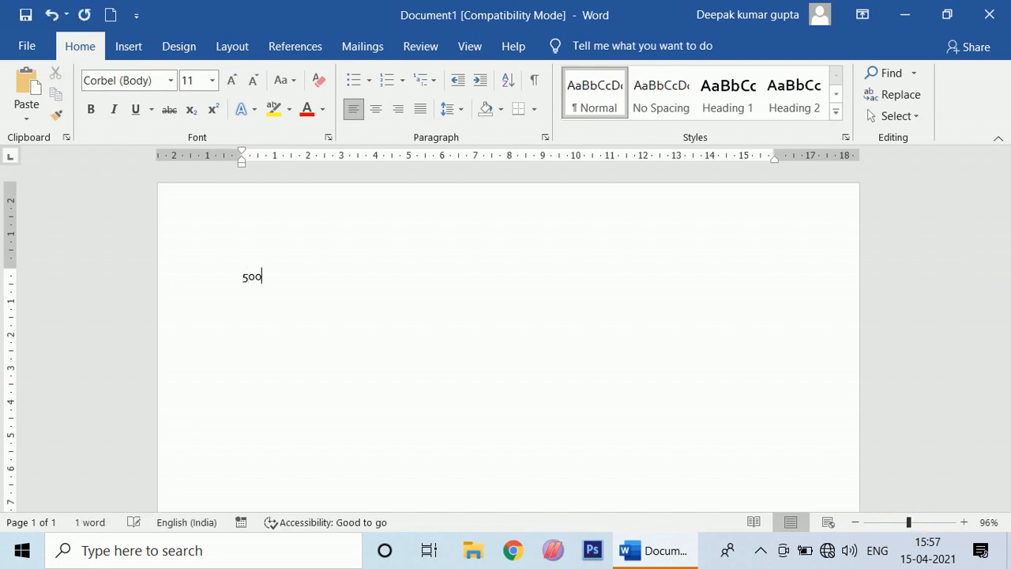
pyautogui.write('%')
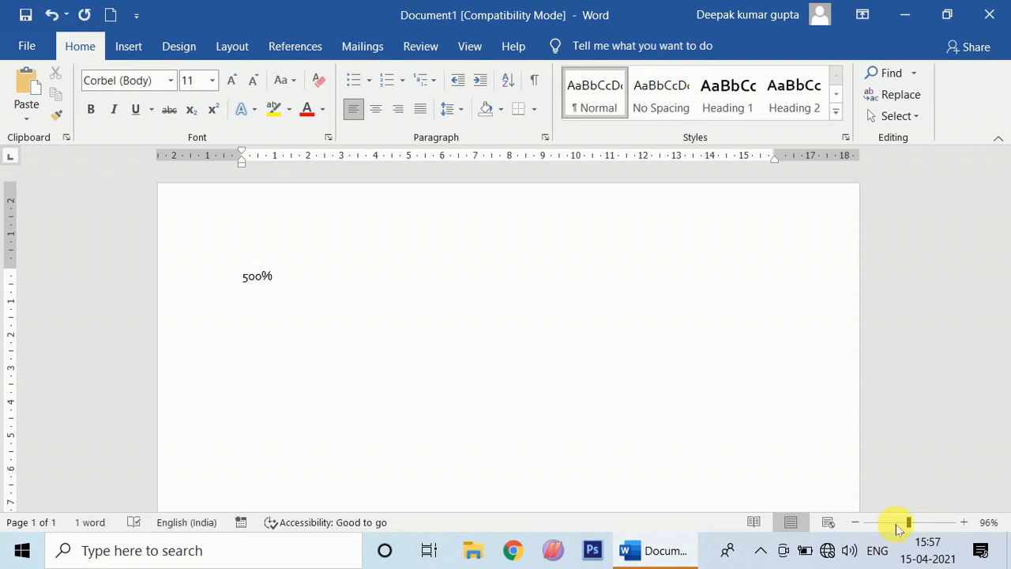
pyautogui.moveTo(908, 523)
pyautogui.mouseDown()
pyautogui.moveTo(959, 521)
pyautogui.moveTo(860, 528)
pyautogui.moveTo(910, 523)
pyautogui.mouseUp()
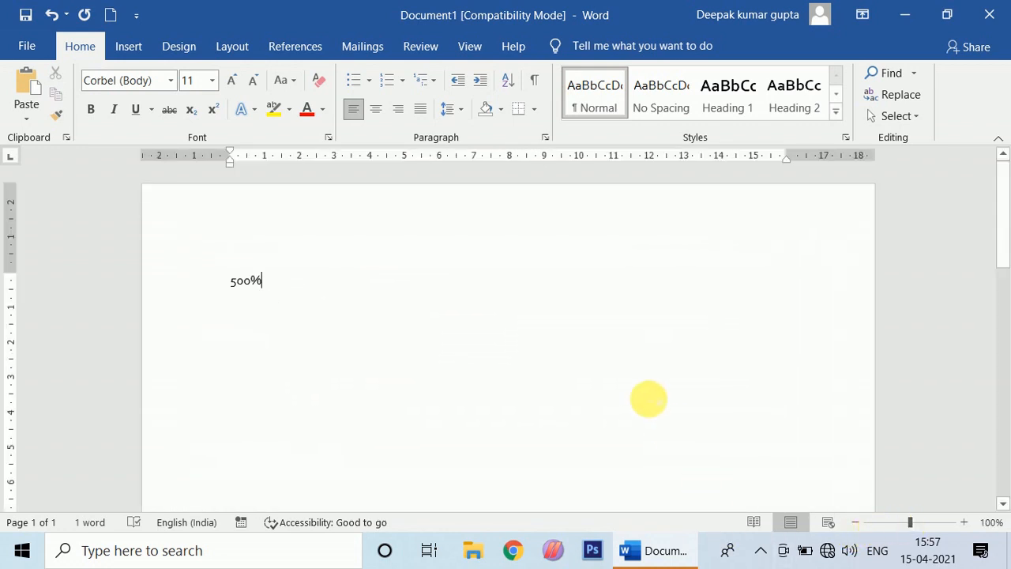
pyautogui.hotkey('ctrl', 'a')
pyautogui.press('Delete')
# Write the file extensions ".doc/.docx" on the page and clear all the text again.
pyautogui.keyDown('ctrl'); pyautogui.scroll(3, 501, 321); pyautogui.keyUp('ctrl')
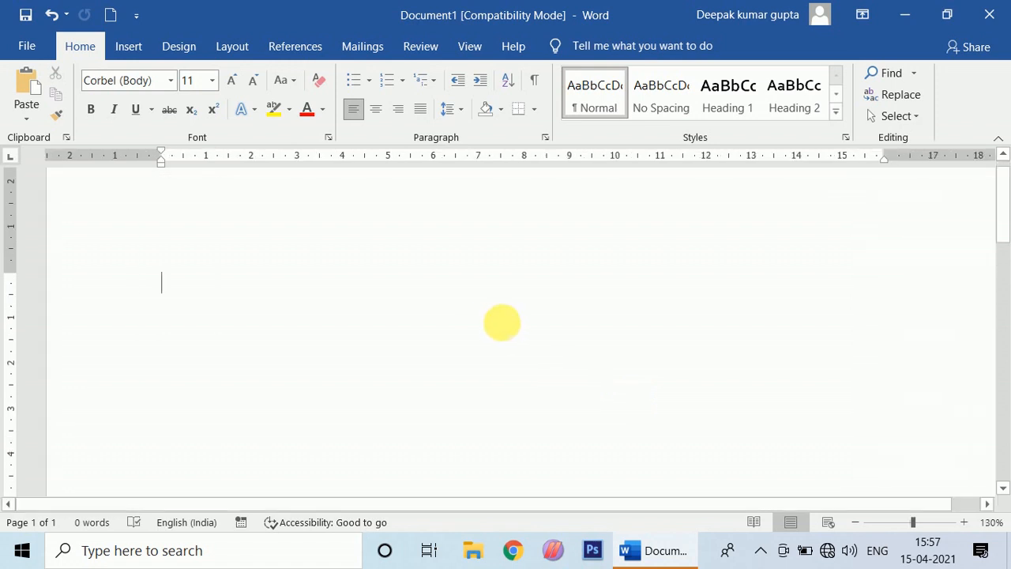
pyautogui.hotkey('ctrl', 'z')
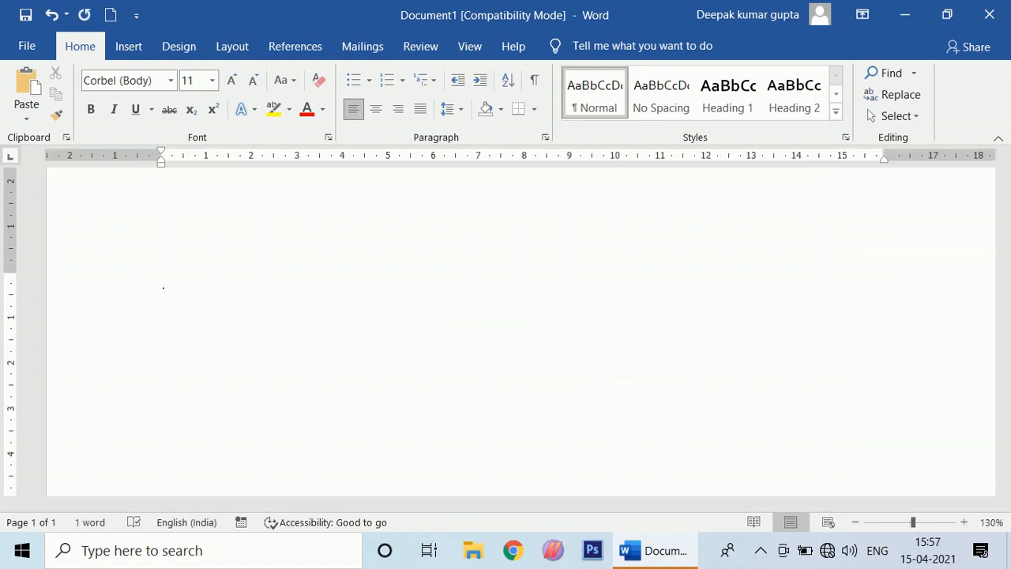
pyautogui.write('doc/.docx')
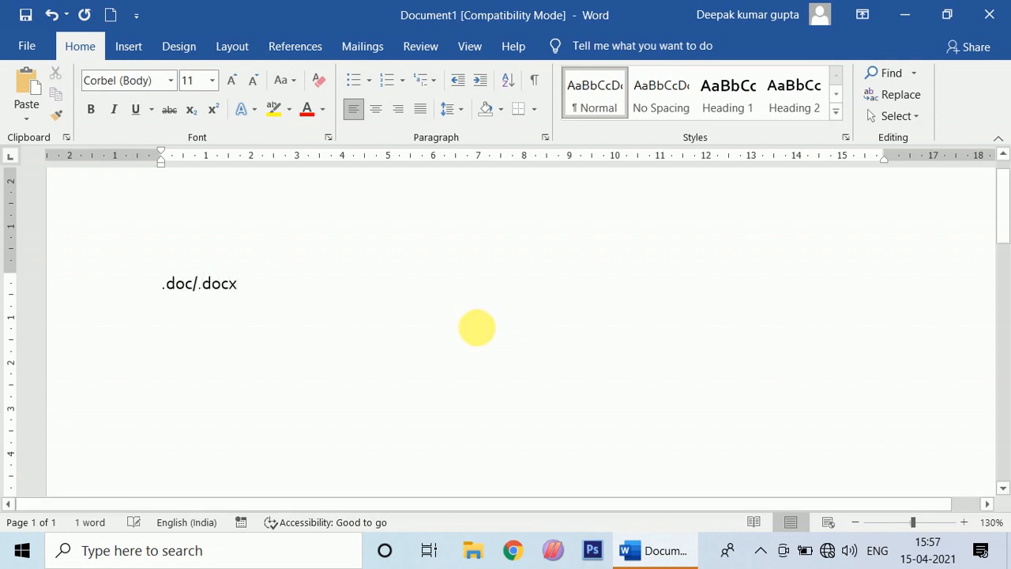
pyautogui.press('Return')
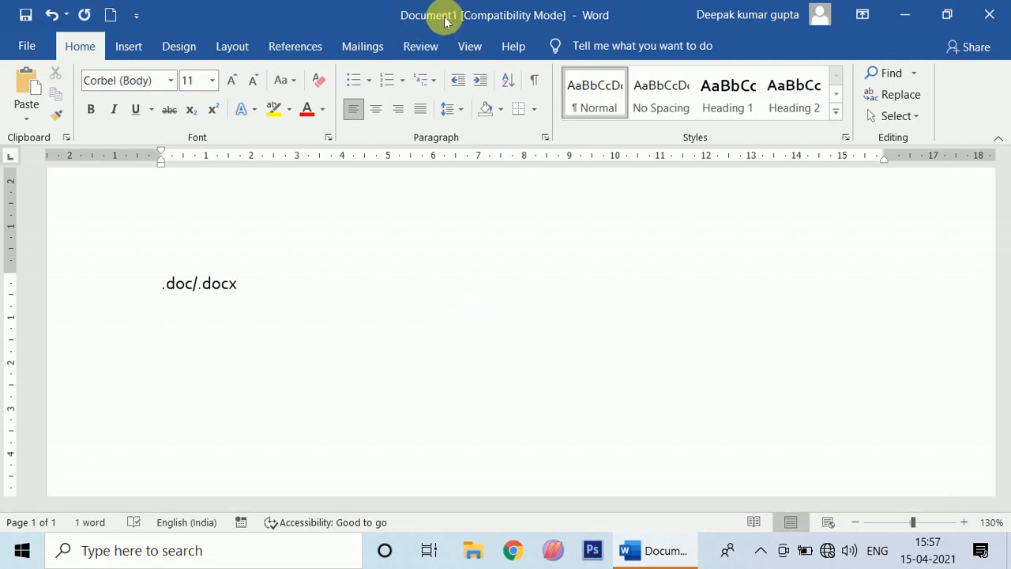
pyautogui.hotkey('ctrl', 'a')
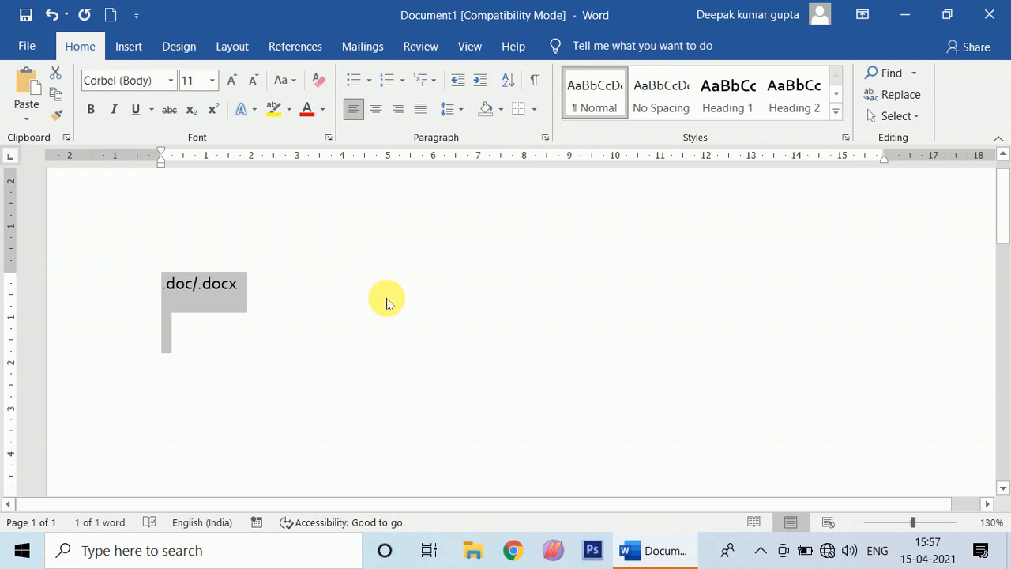
pyautogui.press('Delete')
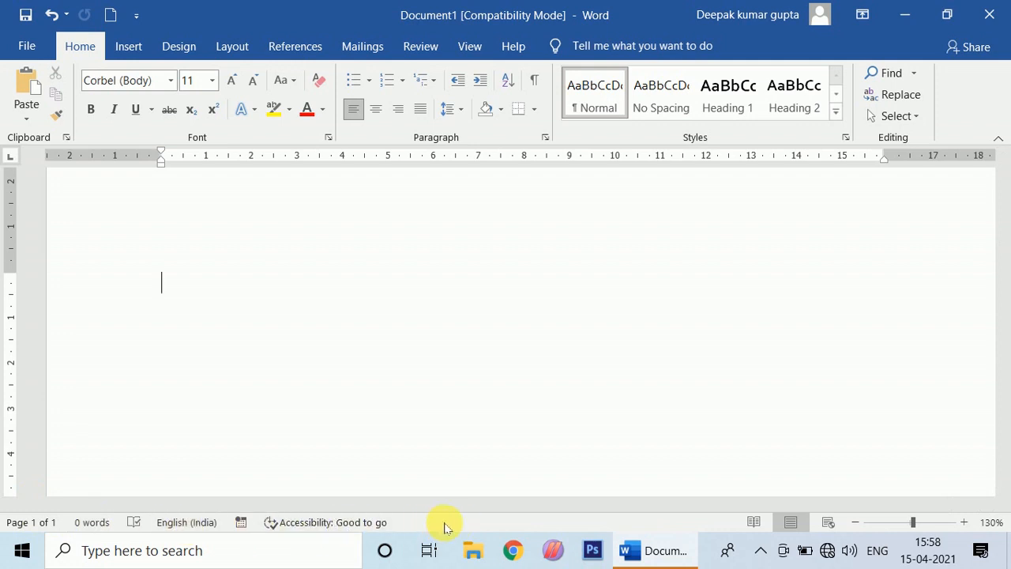
# Generate sample paragraphs in the empty document with the =rand() function.
pyautogui.scroll(1, 397, 335)
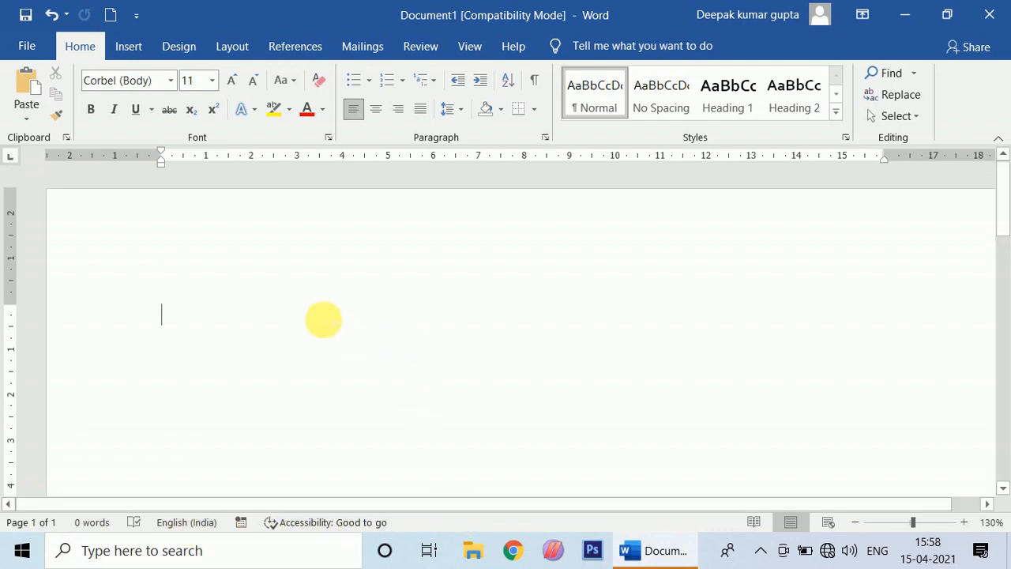
pyautogui.keyDown('ctrl'); pyautogui.scroll(-2, 871, 413); pyautogui.keyUp('ctrl')
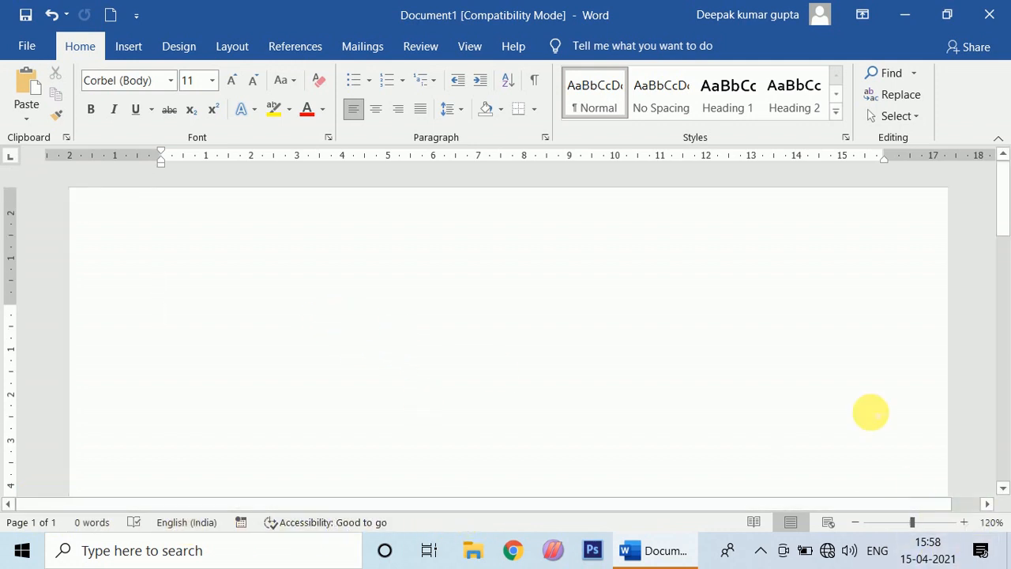
pyautogui.keyDown('ctrl'); pyautogui.scroll(-1, 867, 411); pyautogui.keyUp('ctrl')
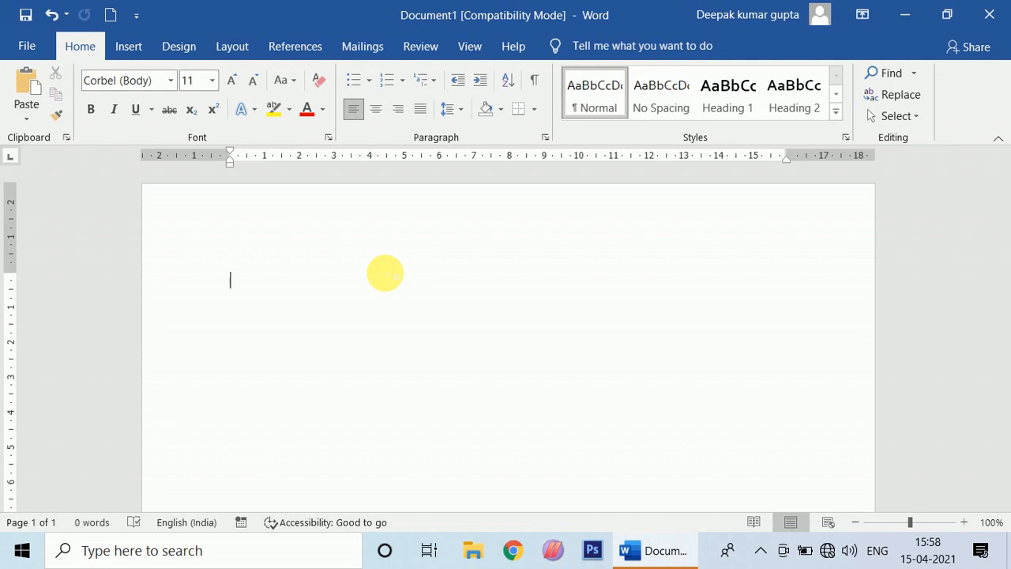
pyautogui.write('=')
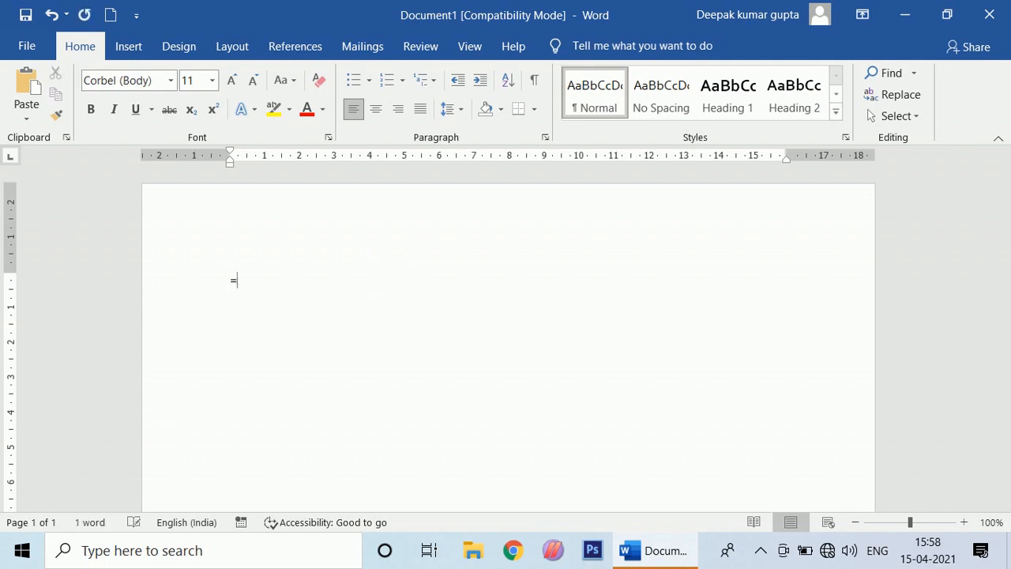
pyautogui.write('rand()')
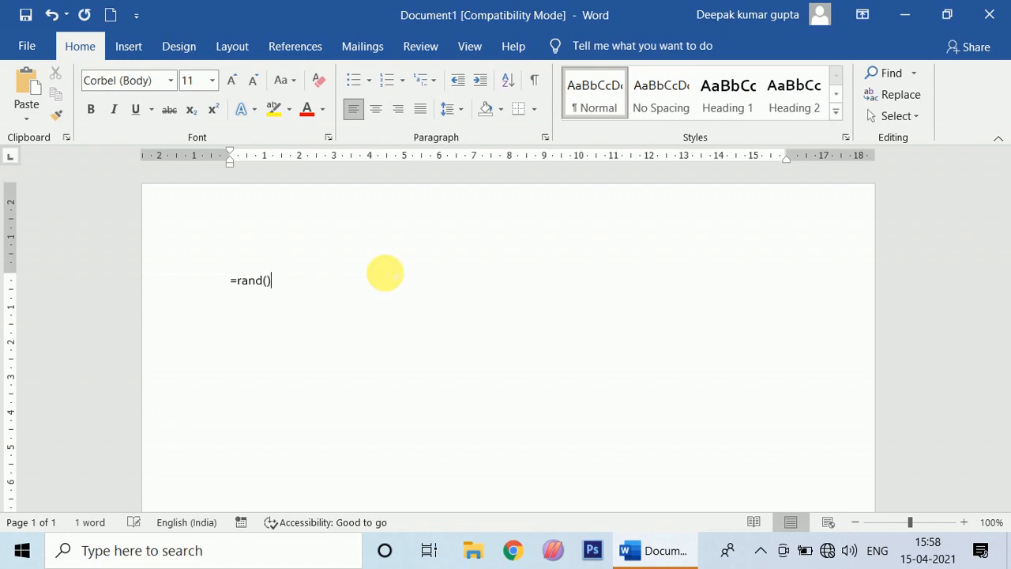
pyautogui.press('Return')
pyautogui.scroll(3, 209, 278)
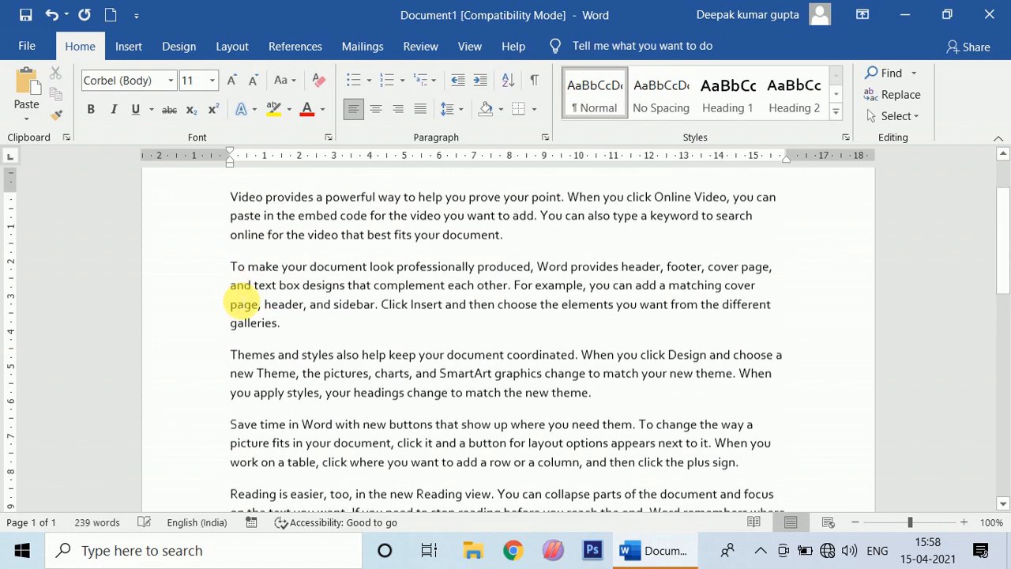
pyautogui.scroll(-5, 418, 334)
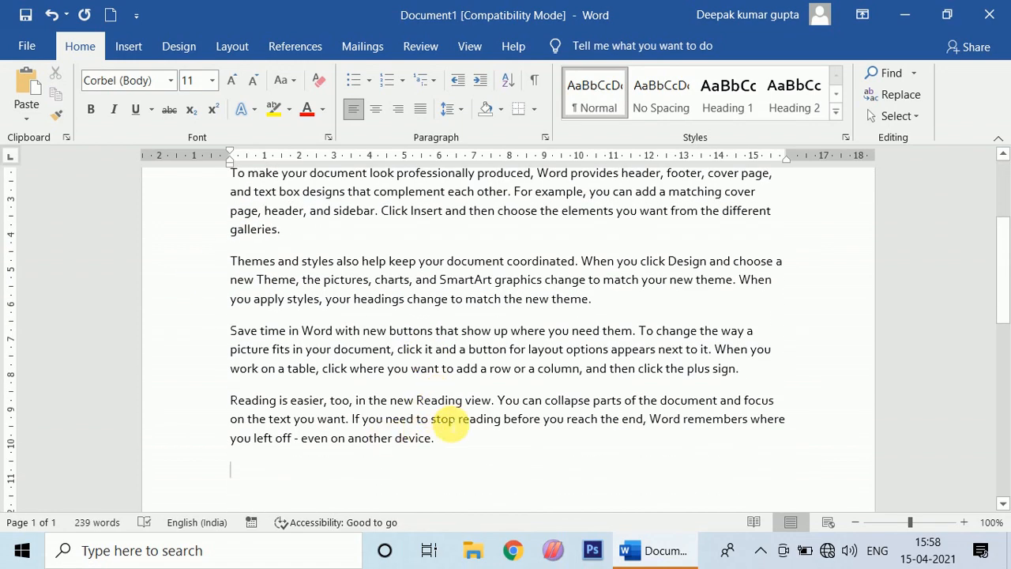
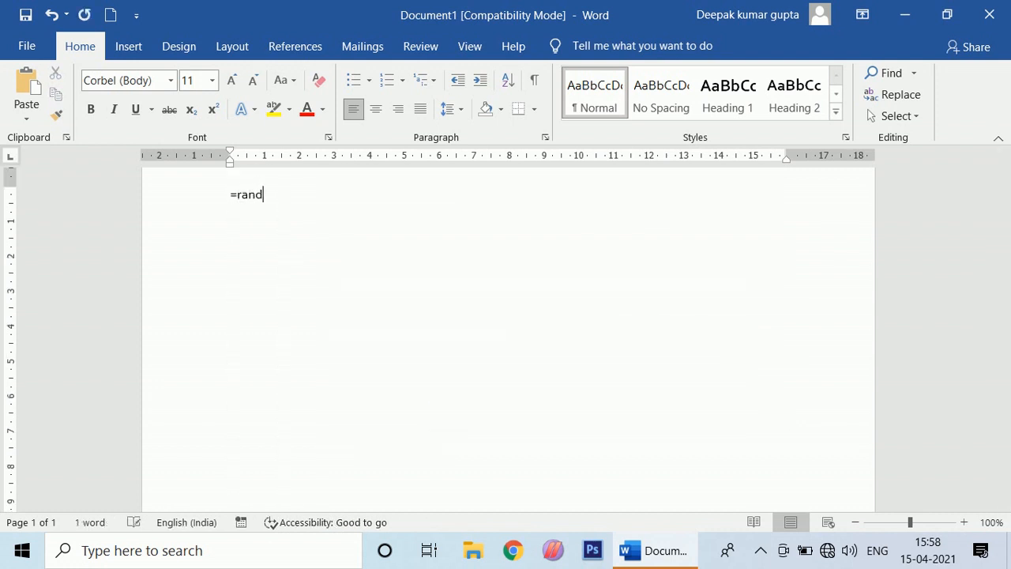
# Generate 50 sample paragraphs with =rand(50), return to the start of the document, and clear all the text.
pyautogui.write('(50)')
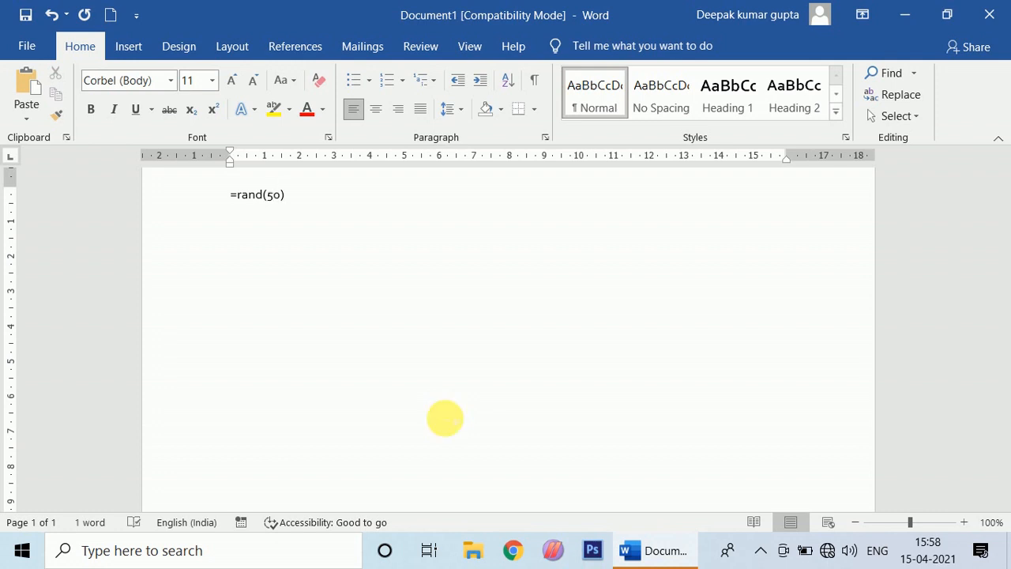
pyautogui.press('BackSpace')
pyautogui.write(')')
pyautogui.press('Return')
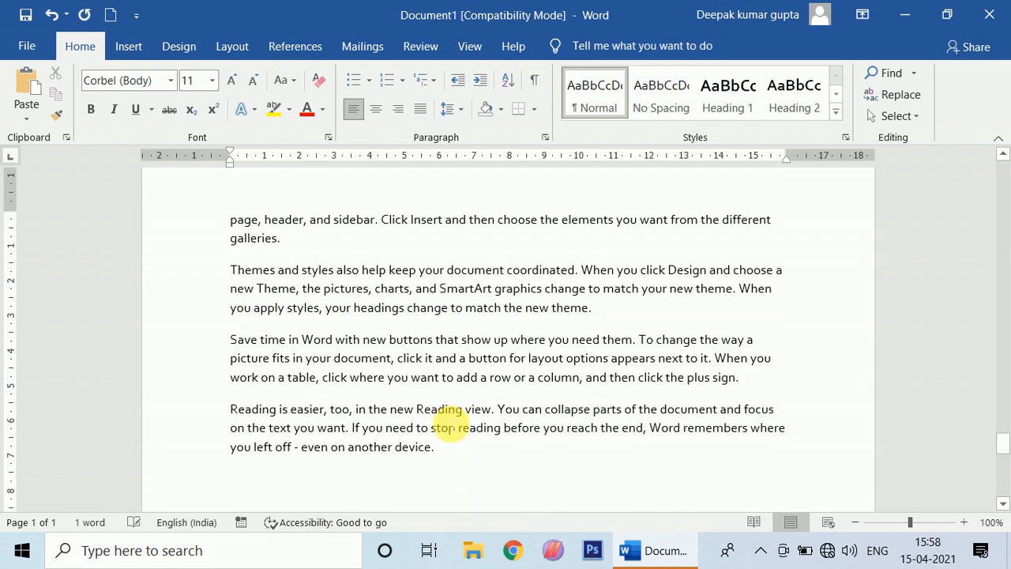
pyautogui.click(1005, 444)
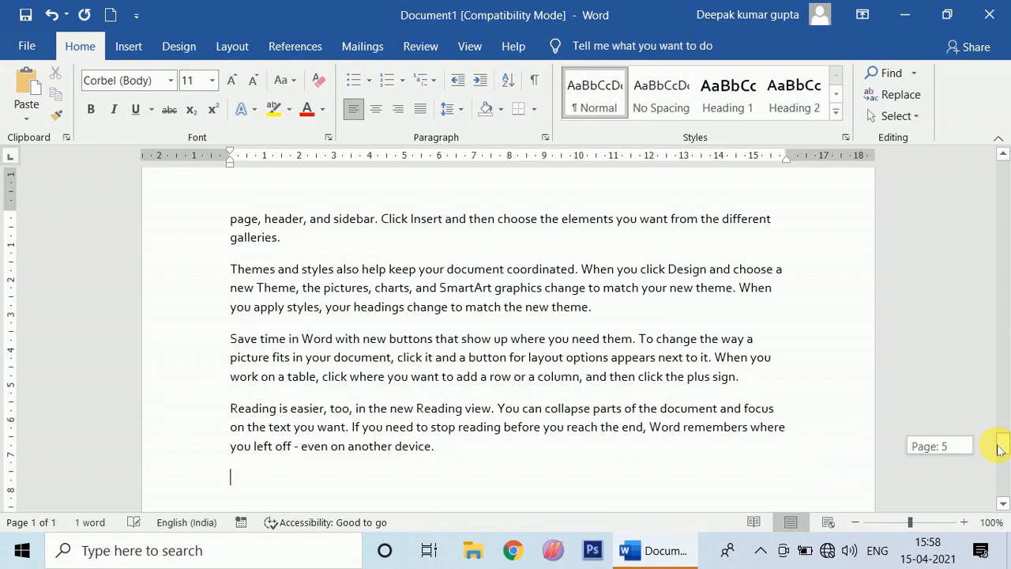
pyautogui.moveTo(1005, 448); pyautogui.dragTo(998, 161)
pyautogui.click(513, 324)
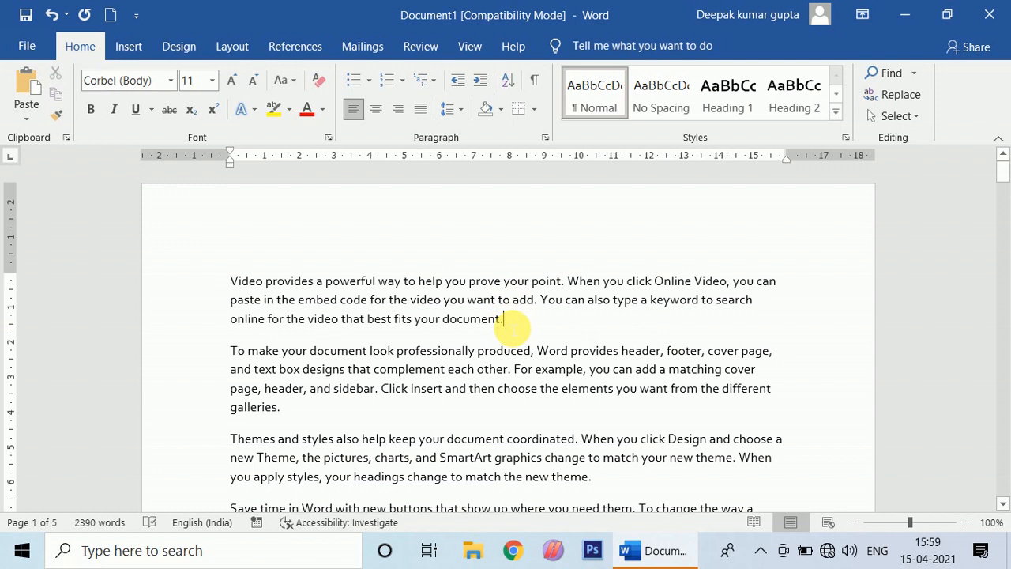
pyautogui.hotkey('ctrl', 'a')
pyautogui.press('Delete')
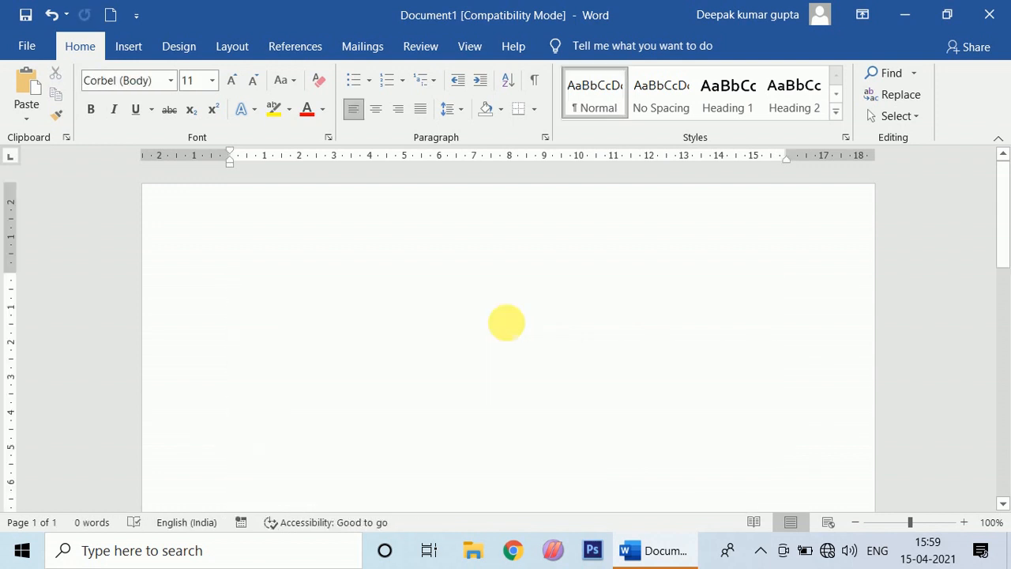
# Generate the default set of sample paragraphs on the empty page with =rand().
pyautogui.write('=')
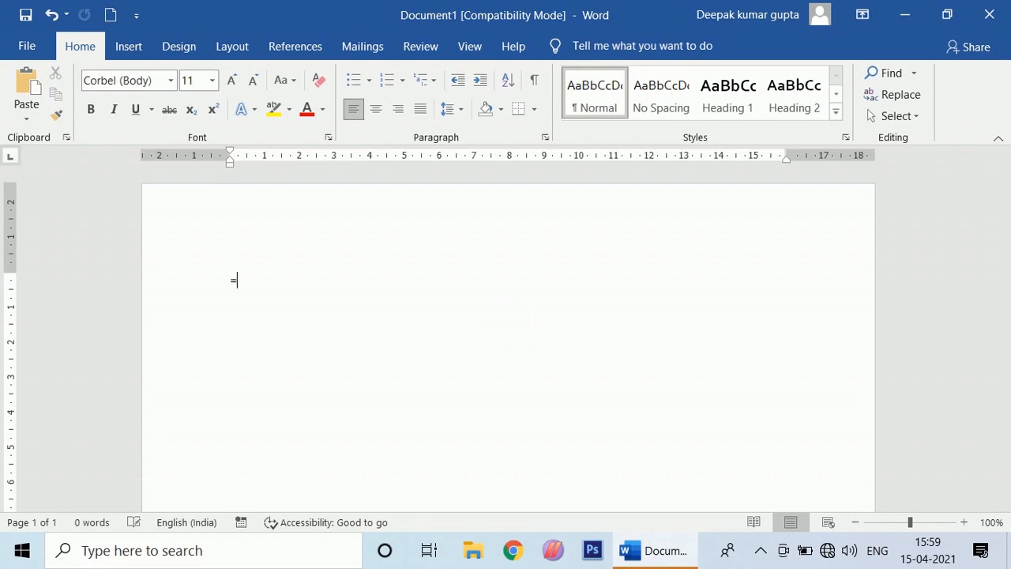
pyautogui.write('rand()')
pyautogui.press('Return')
pyautogui.scroll(4, 501, 329)
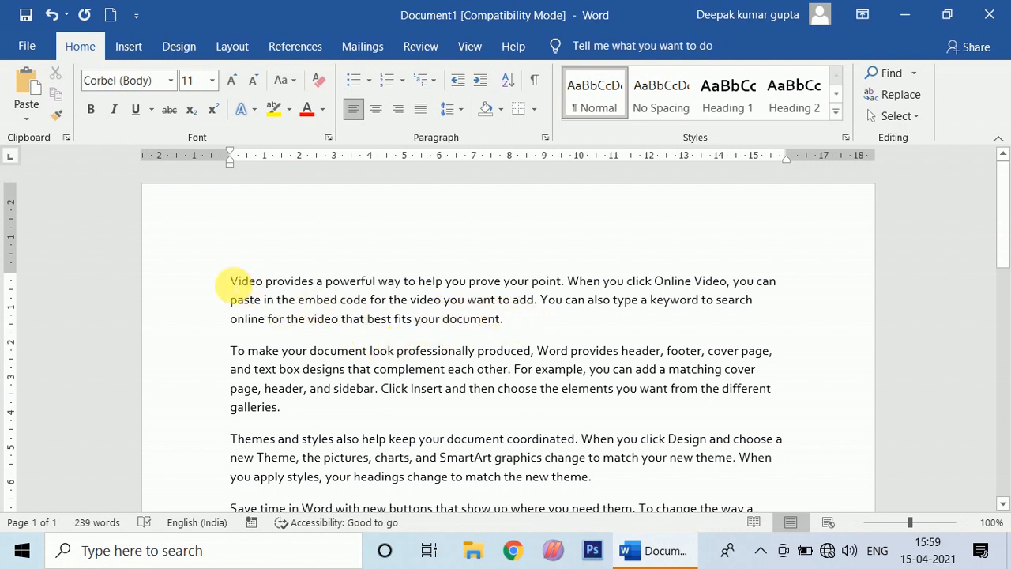
# Highlight the first and second paragraphs in turn, and clear all the text from the document.
pyautogui.moveTo(230, 280); pyautogui.dragTo(503, 319)
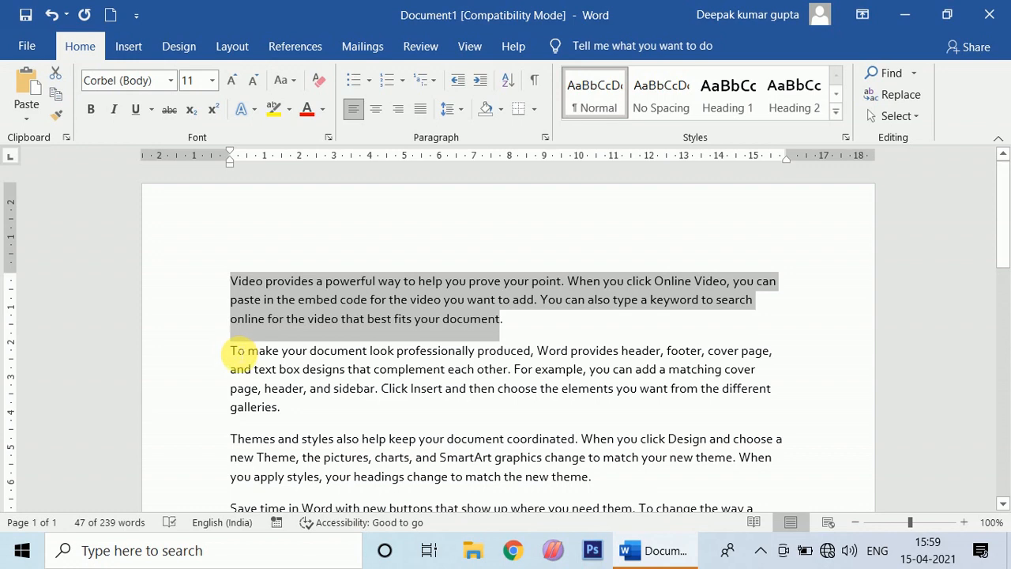
pyautogui.moveTo(240, 356); pyautogui.dragTo(282, 399)
pyautogui.scroll(-1, 395, 407)
pyautogui.scroll(-2, 391, 405)
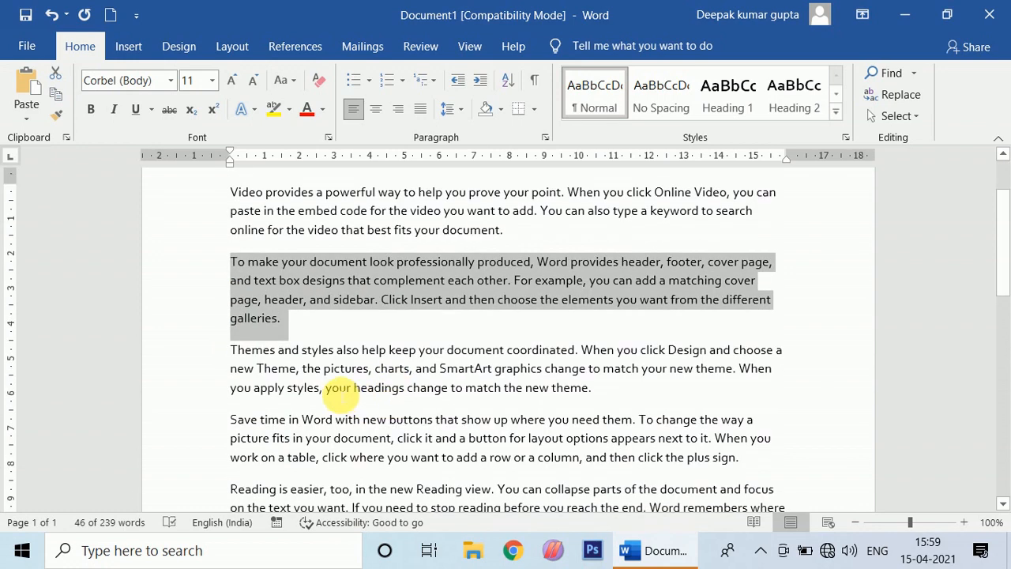
pyautogui.hotkey('ctrl', 'a')
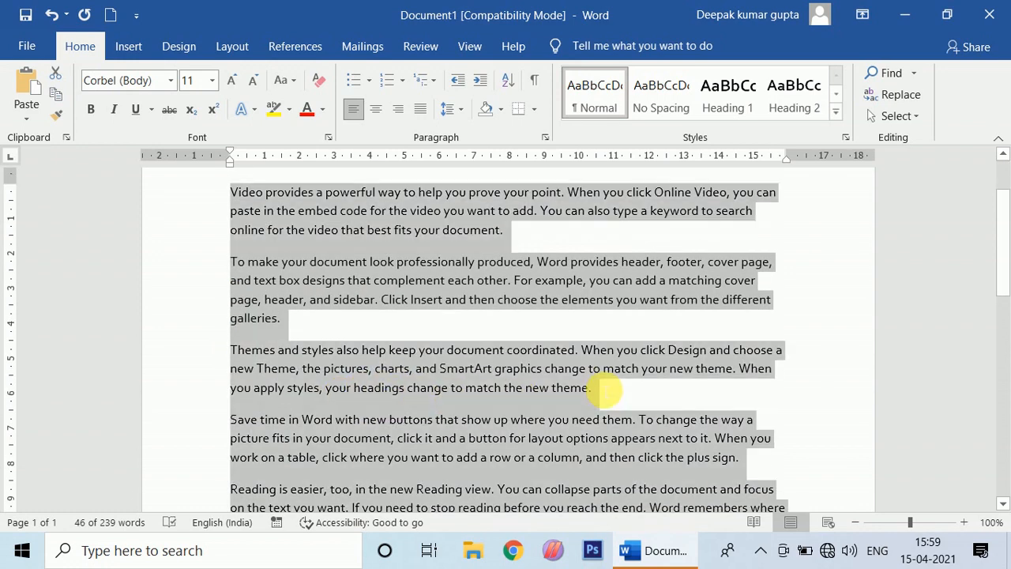
pyautogui.press('Delete')
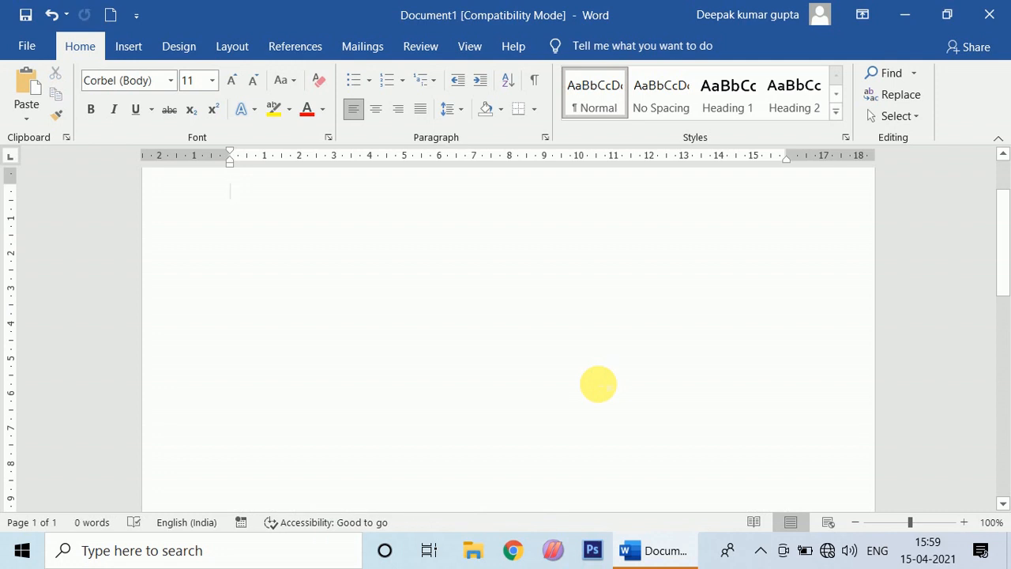
# Generate 10 sample paragraphs of 5 sentences each in the empty document with =rand(10,5).
pyautogui.write('=rand(')
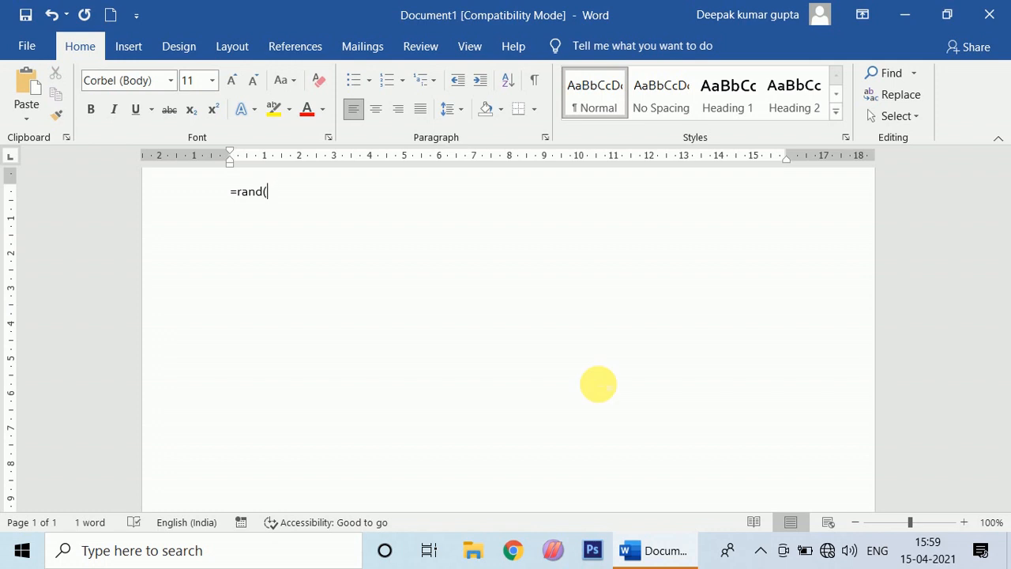
pyautogui.write('10,')
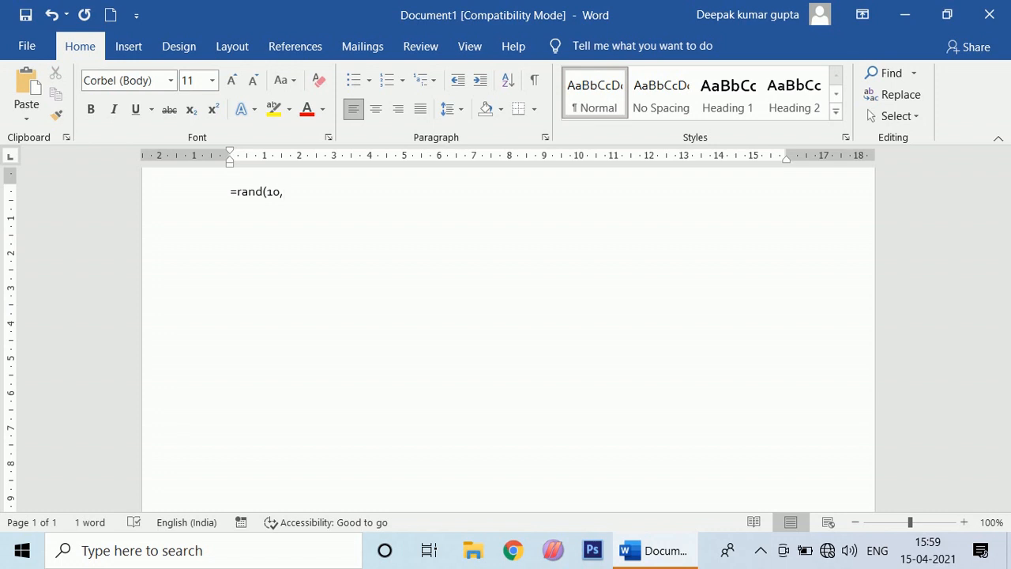
pyautogui.write('5)')
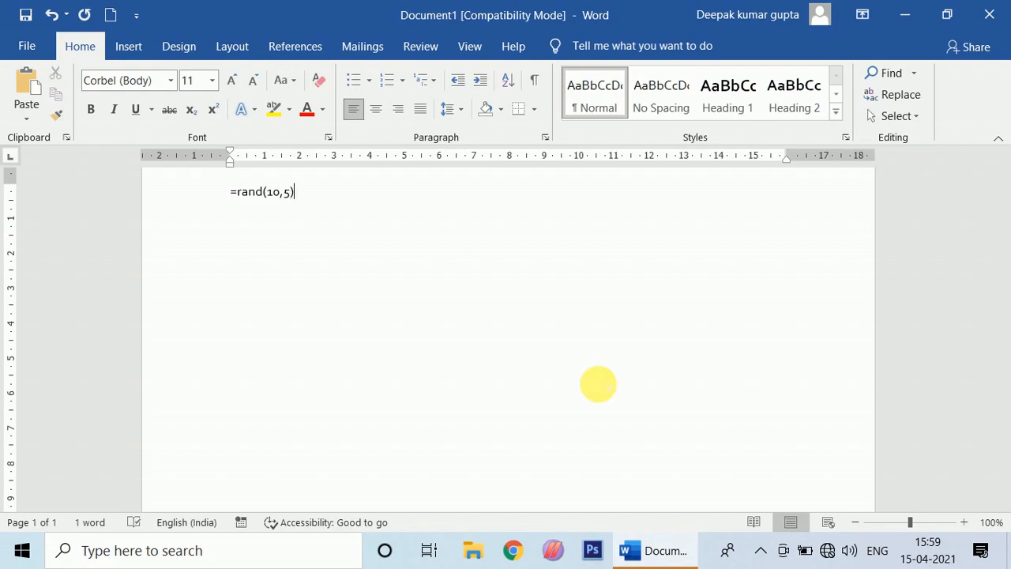
pyautogui.press('Return')
pyautogui.moveTo(1005, 201); pyautogui.dragTo(1005, 175)
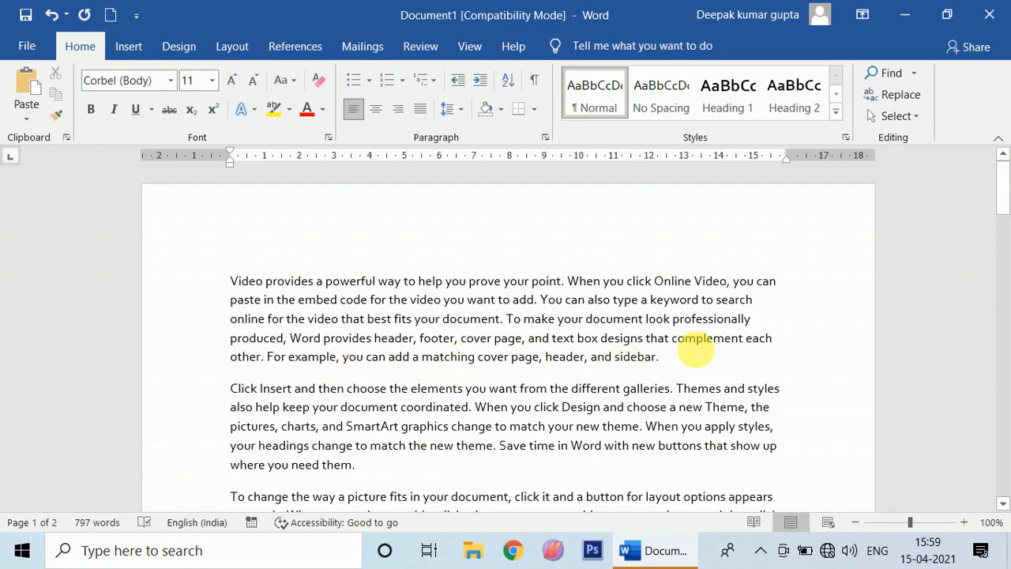
# Highlight the first and second generated paragraphs in turn to examine their sentences, and return to the top of the page.
pyautogui.moveTo(684, 356); pyautogui.dragTo(245, 290)
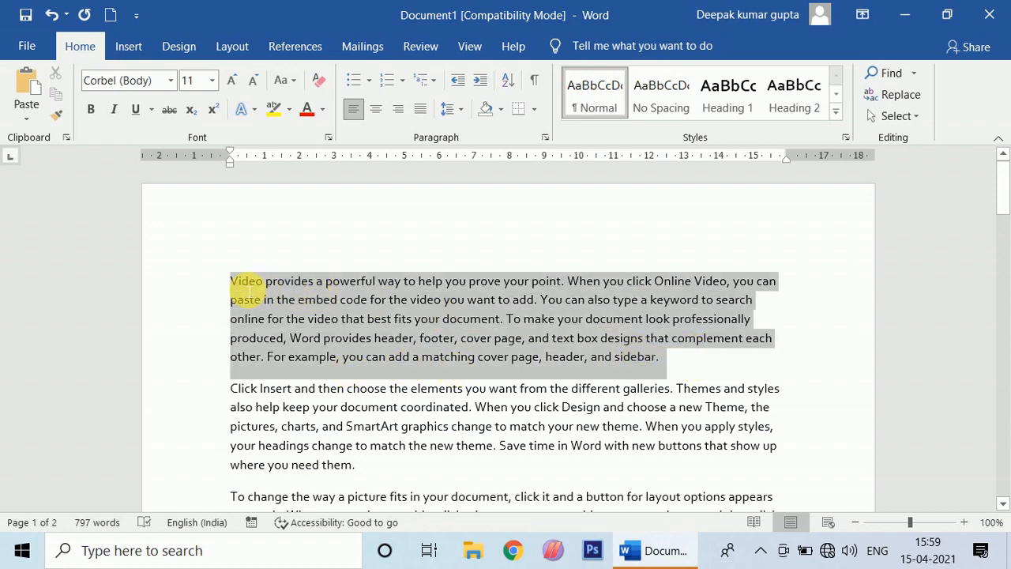
pyautogui.scroll(-3, 259, 411)
pyautogui.moveTo(413, 335); pyautogui.dragTo(229, 269)
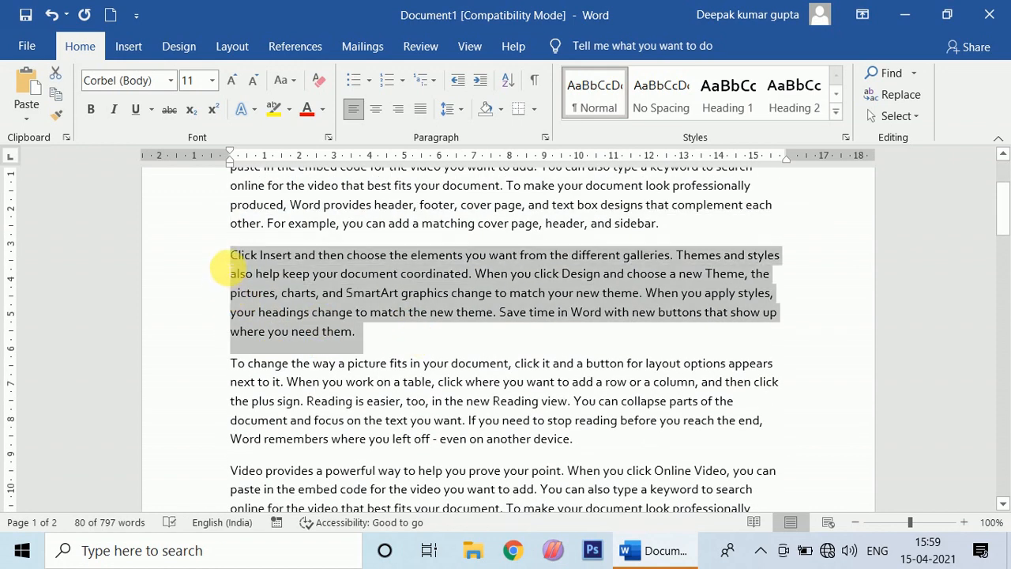
pyautogui.click(447, 327)
pyautogui.scroll(3, 498, 334)
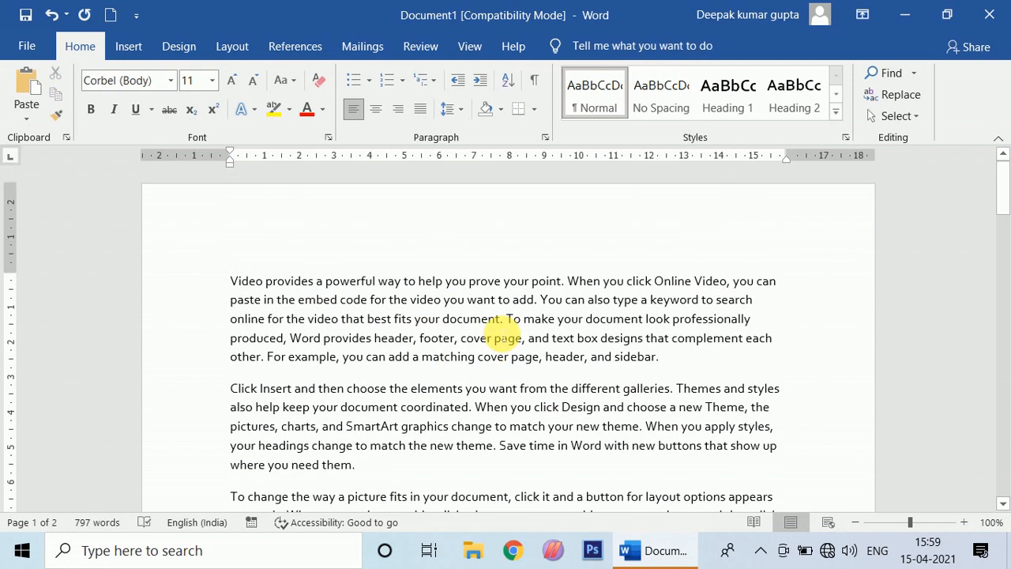
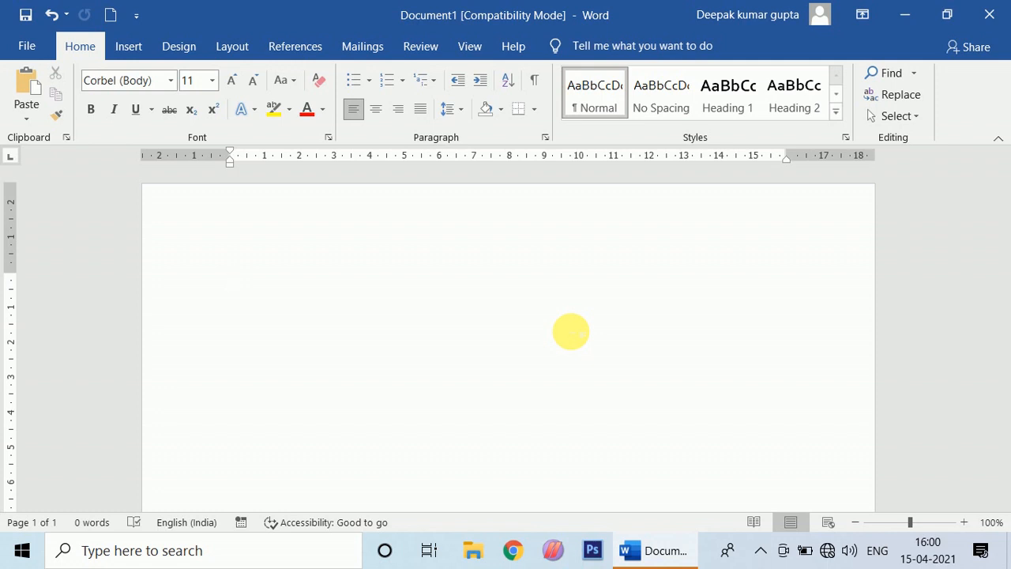
# Generate the default sample paragraphs again in the cleared document with =rand().
pyautogui.write('=rand')
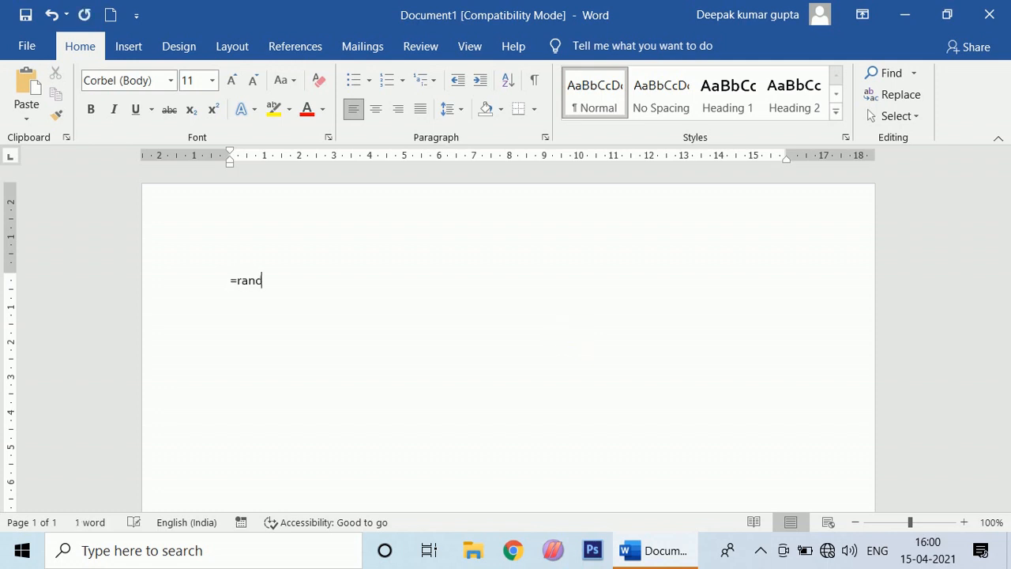
pyautogui.write('()')
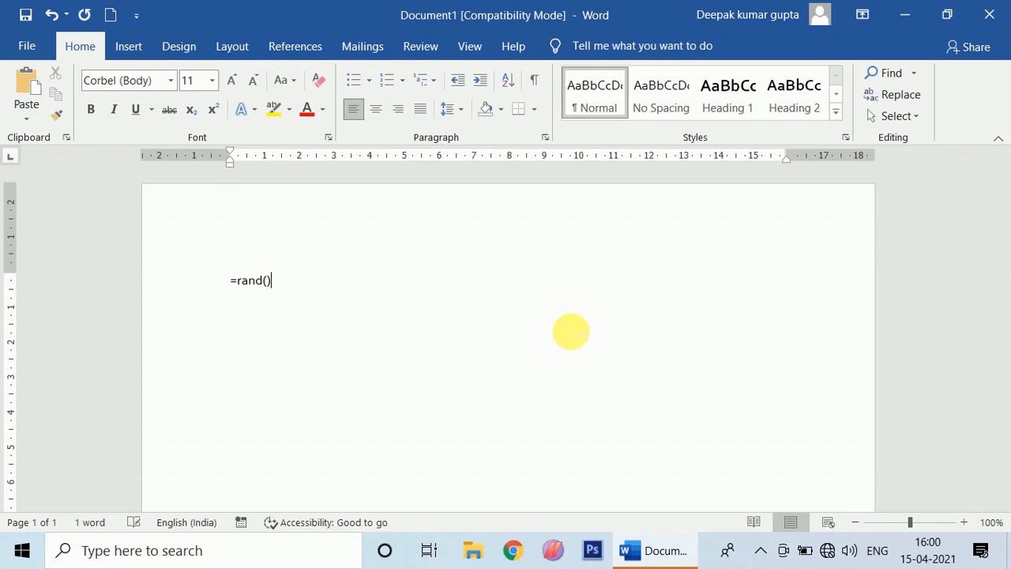
pyautogui.press('Return')
pyautogui.scroll(3, 593, 322)
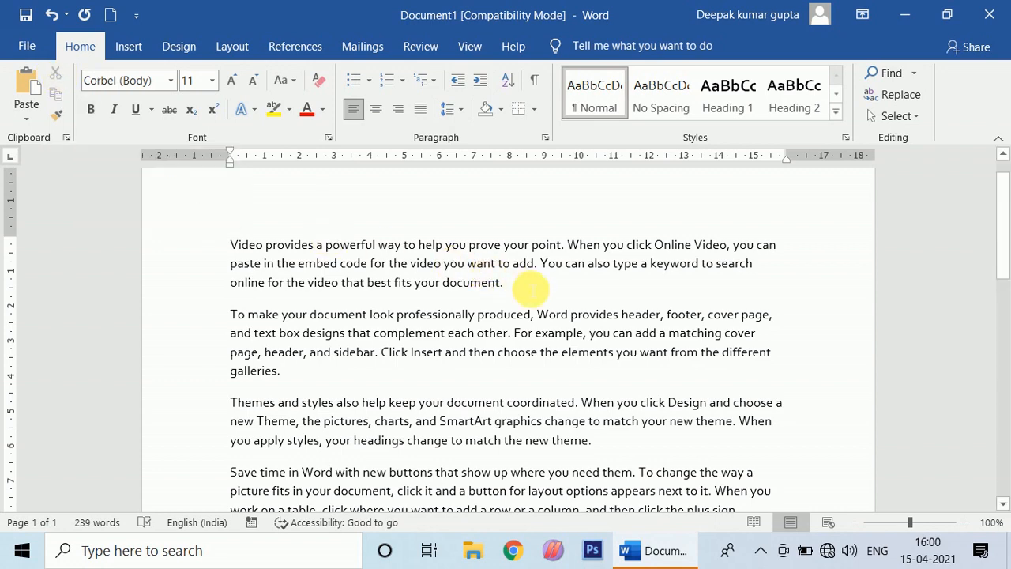
# Highlight the first paragraph, beginning "Video provides a powerful way", to show how text is selected.
pyautogui.moveTo(505, 283); pyautogui.dragTo(219, 248)
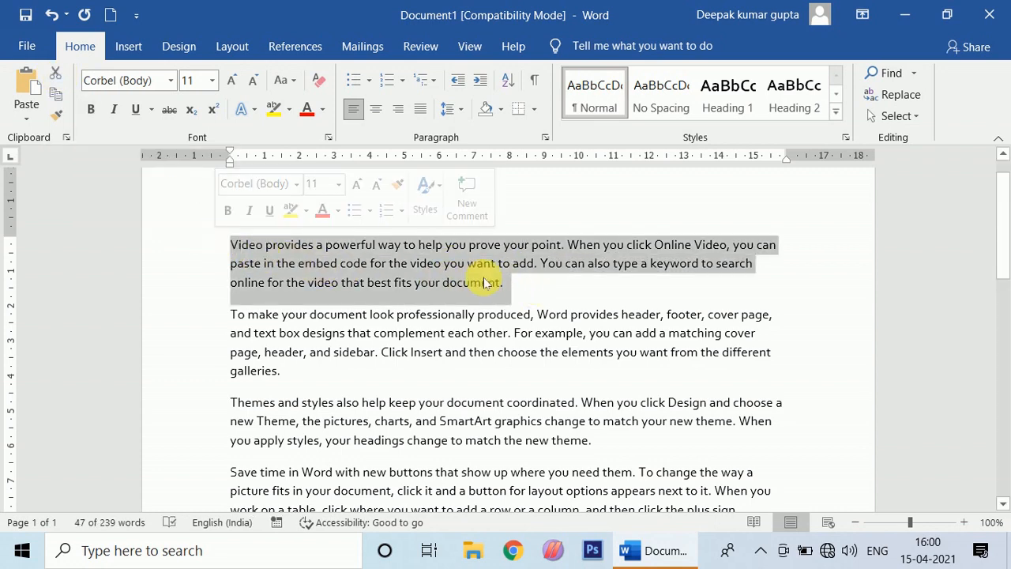
pyautogui.scroll(-1, 521, 281)
pyautogui.scroll(1, 517, 286)
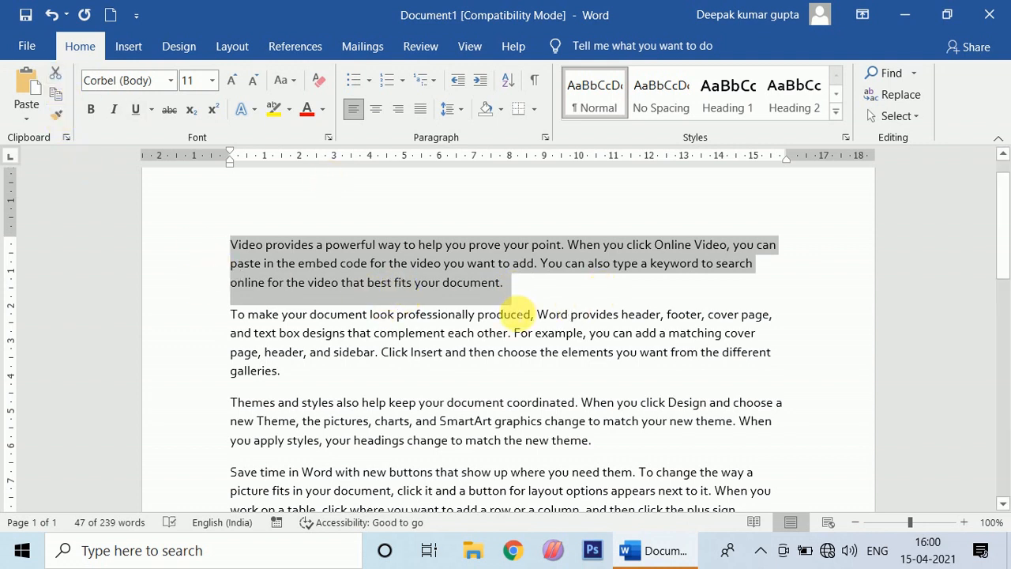
pyautogui.click(524, 300)
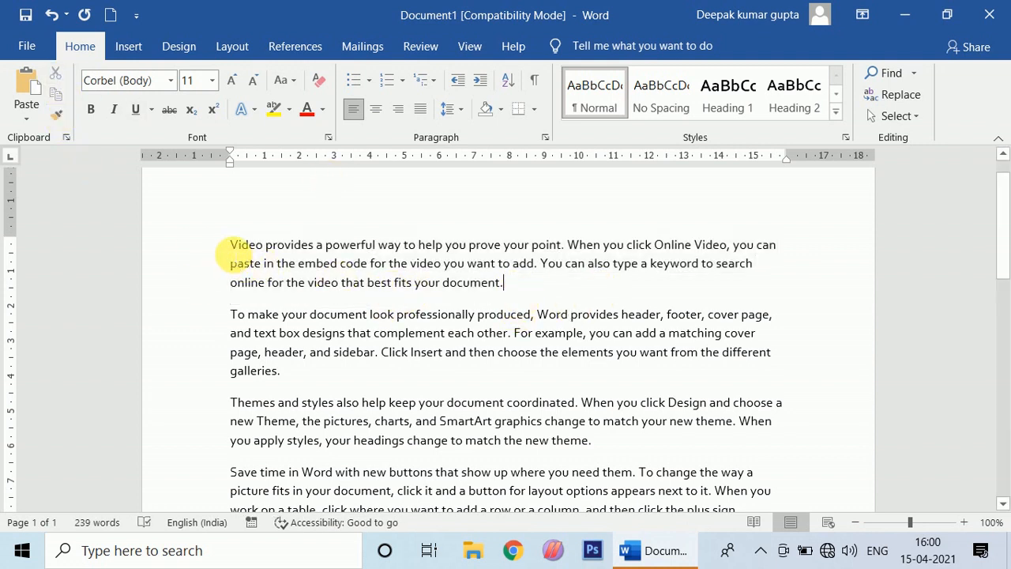
pyautogui.moveTo(524, 287); pyautogui.dragTo(233, 247)
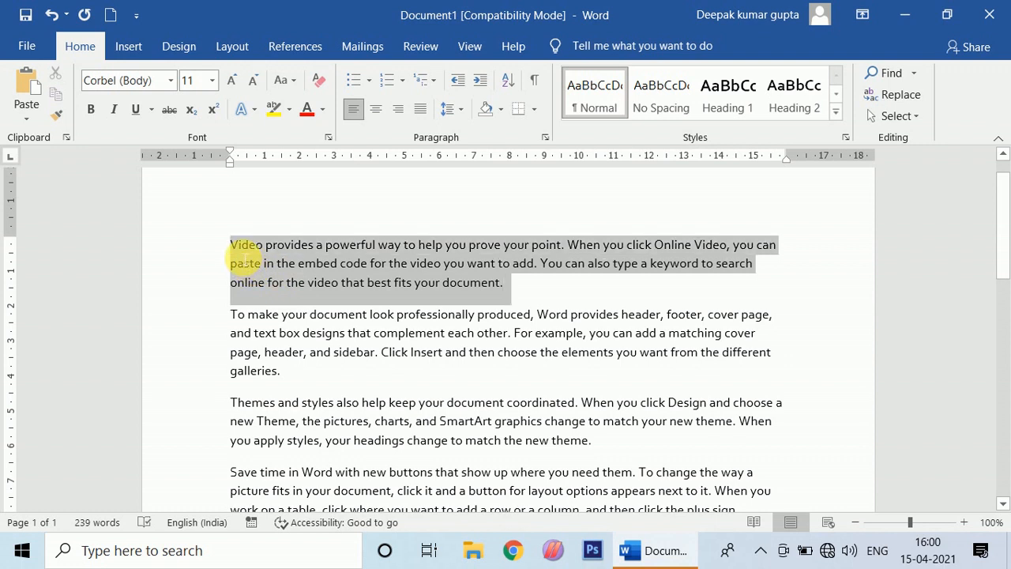
# Add an empty line after the second paragraph and move the first paragraph, "Video provides a powerful way", there with cut and paste.
pyautogui.click(324, 380)
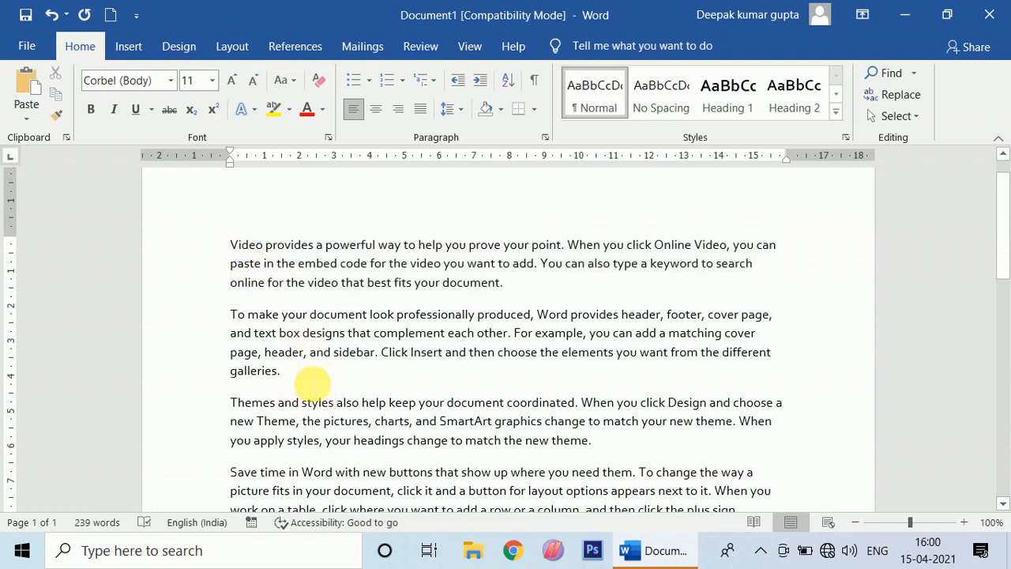
pyautogui.press('Return')
pyautogui.moveTo(519, 282); pyautogui.dragTo(202, 246)
pyautogui.hotkey('ctrl', 'c')
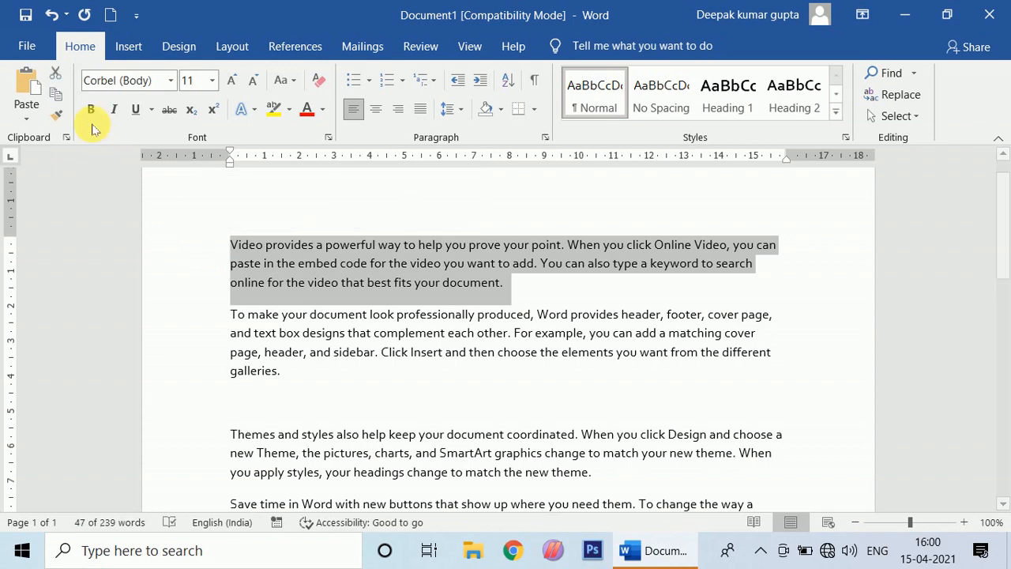
pyautogui.click(57, 73)
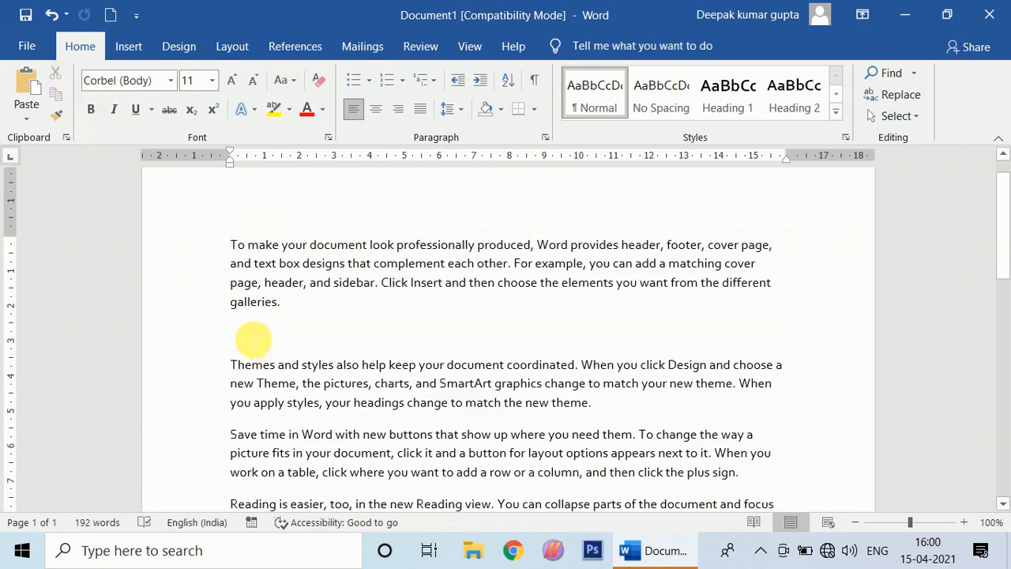
pyautogui.click(26, 84)
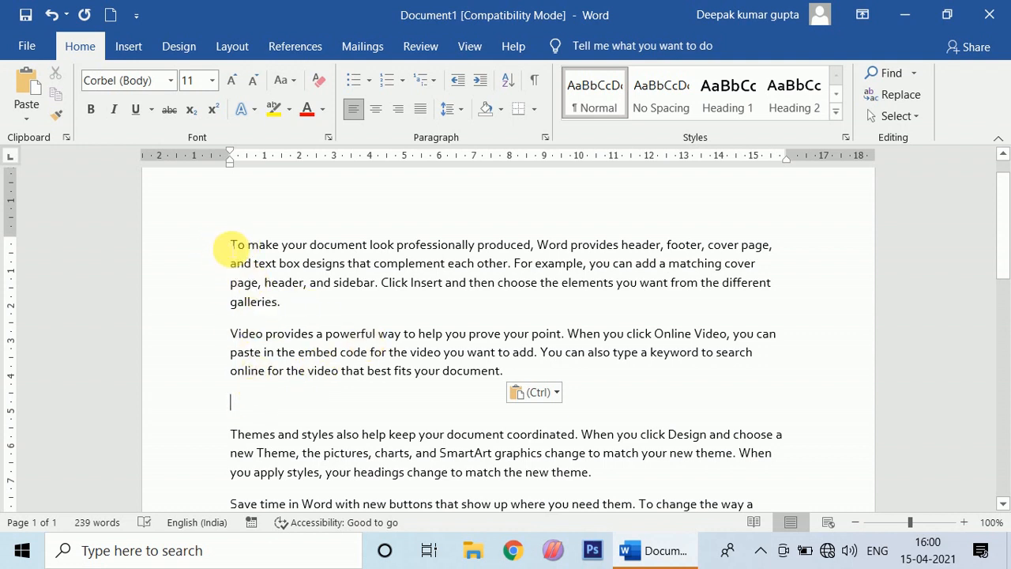
# Cut the paragraph beginning "To make your document look professionally produced" and paste it below the "Video provides" paragraph.
pyautogui.moveTo(230, 245); pyautogui.dragTo(278, 303)
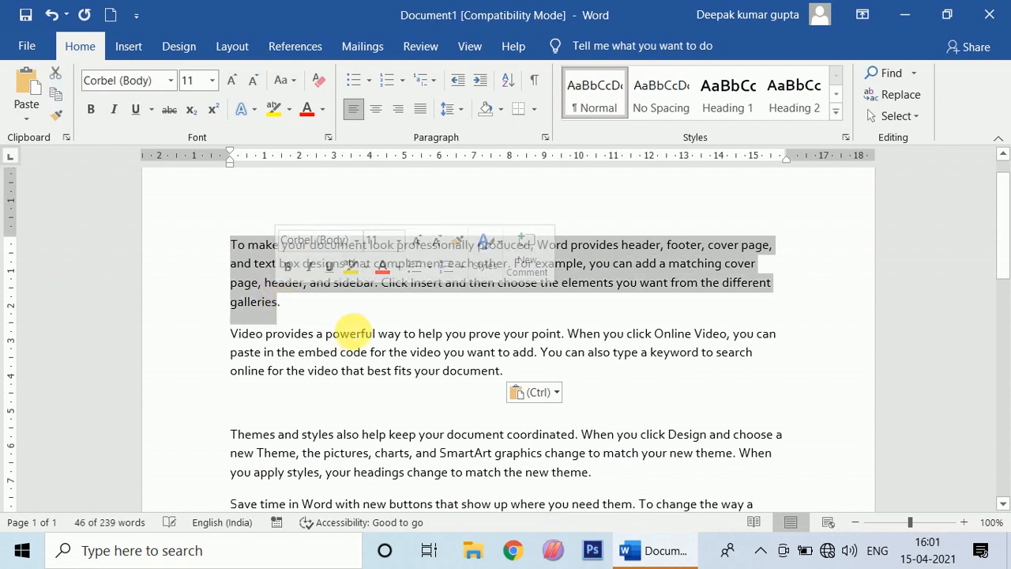
pyautogui.click(297, 308)
pyautogui.moveTo(296, 308); pyautogui.dragTo(227, 253)
pyautogui.hotkey('ctrl', 'c')
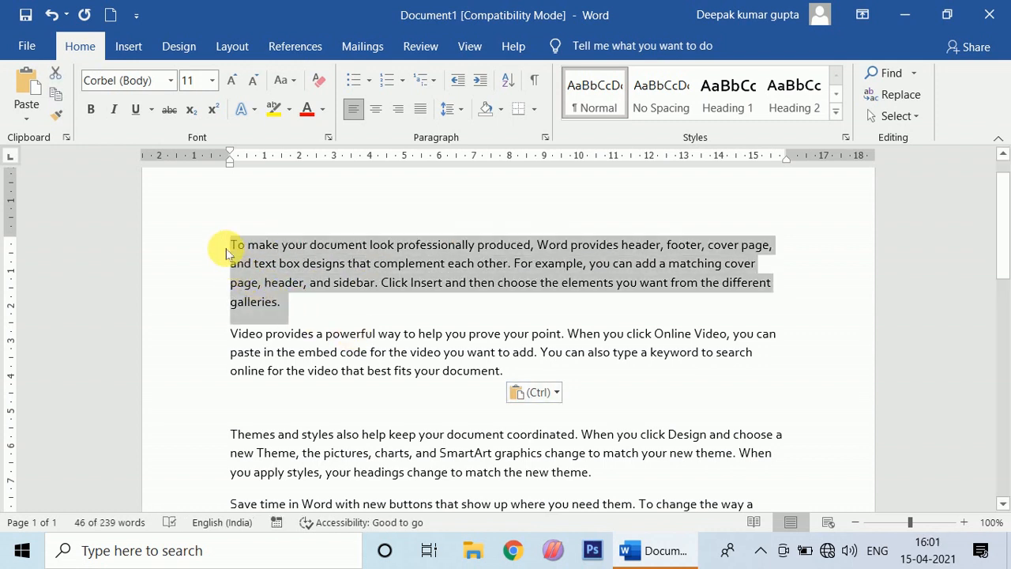
pyautogui.press('Delete')
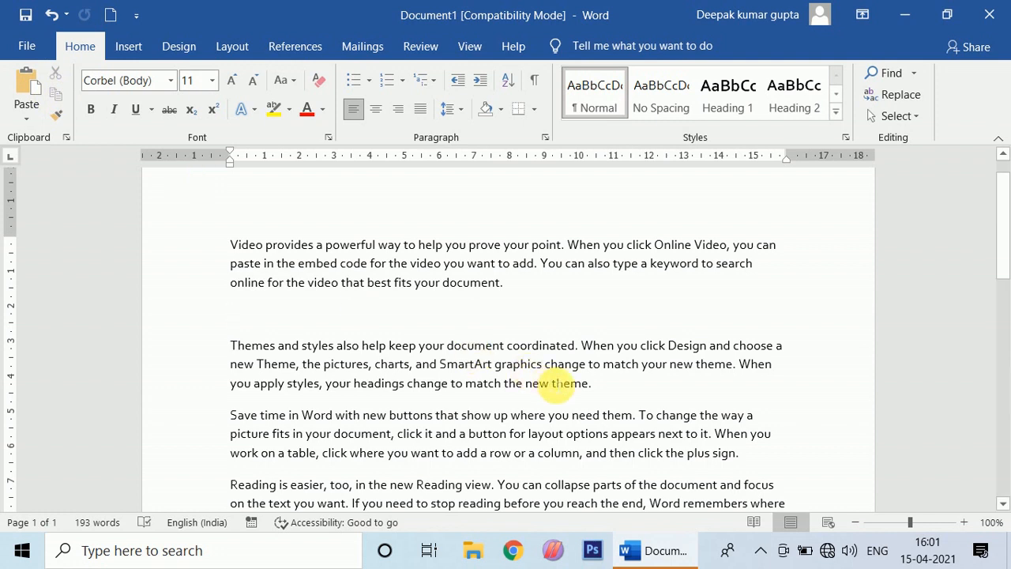
pyautogui.hotkey('ctrl', 'v')
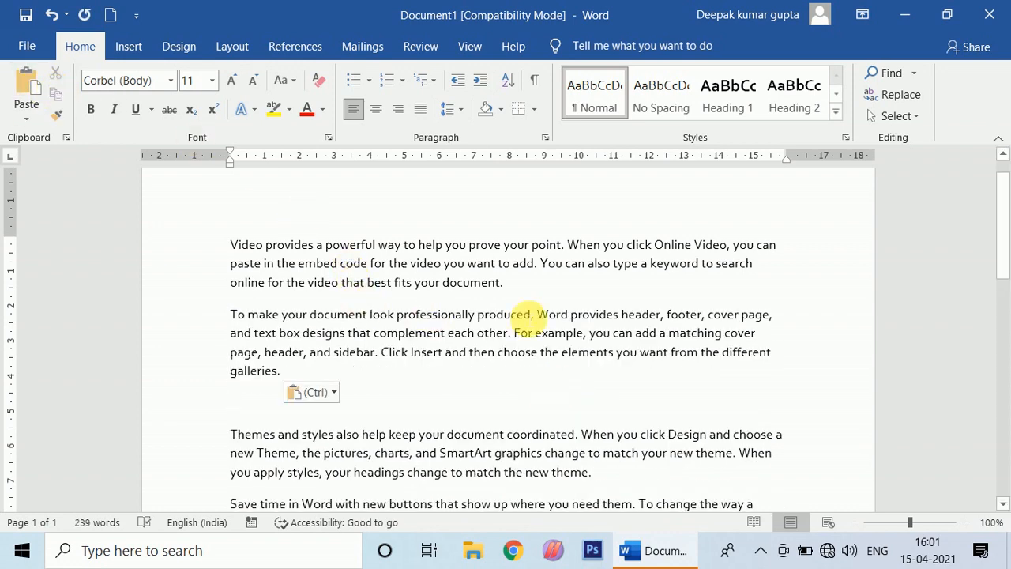
# Copy the first paragraph, "Video provides a powerful way", and paste the duplicate on the empty line below the second paragraph.
pyautogui.scroll(-1, 458, 354)
pyautogui.scroll(-6, 457, 355)
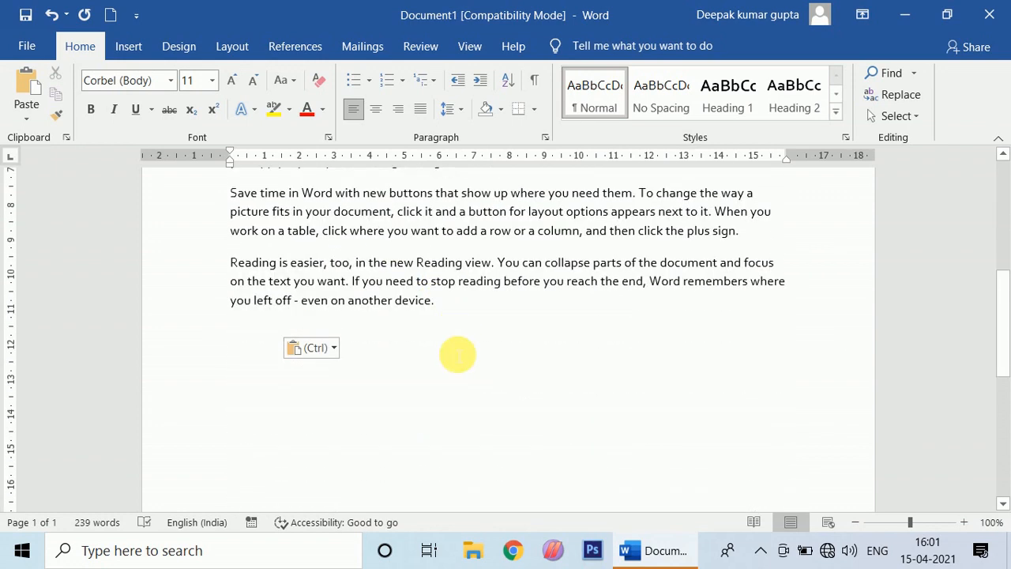
pyautogui.scroll(6, 458, 355)
pyautogui.scroll(1, 458, 355)
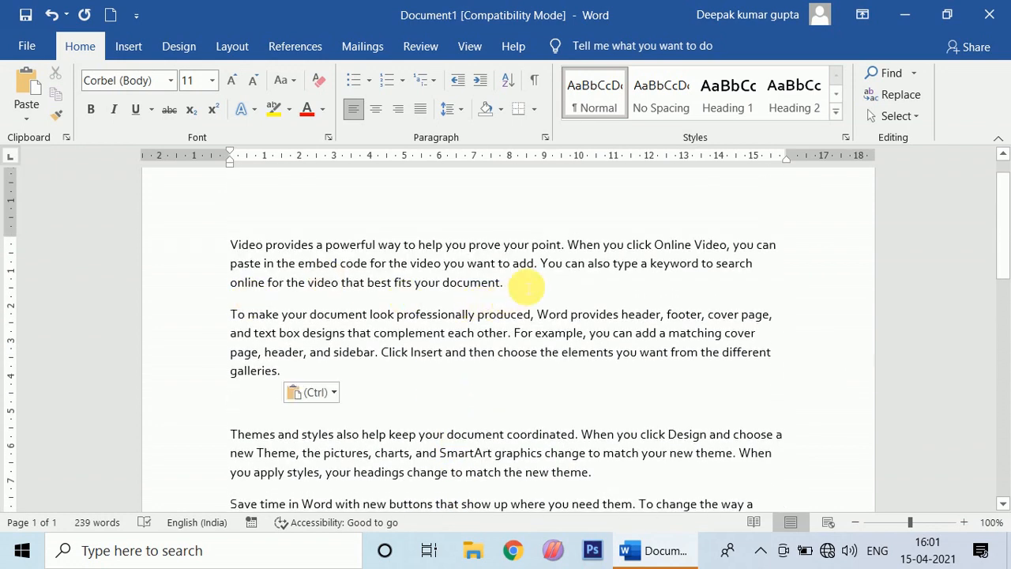
pyautogui.moveTo(526, 286); pyautogui.dragTo(225, 248)
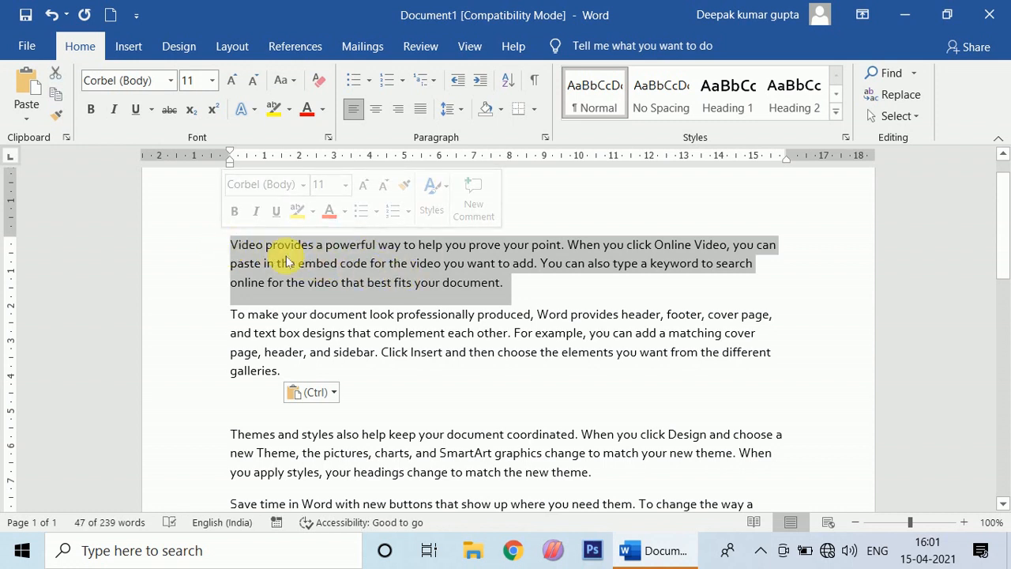
pyautogui.click(60, 101)
pyautogui.click(284, 402)
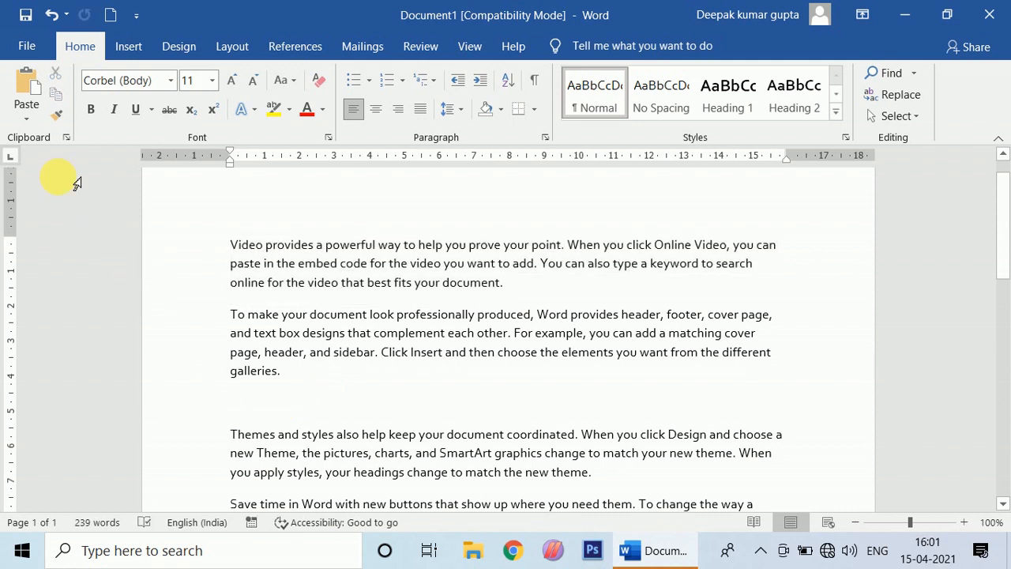
pyautogui.click(26, 87)
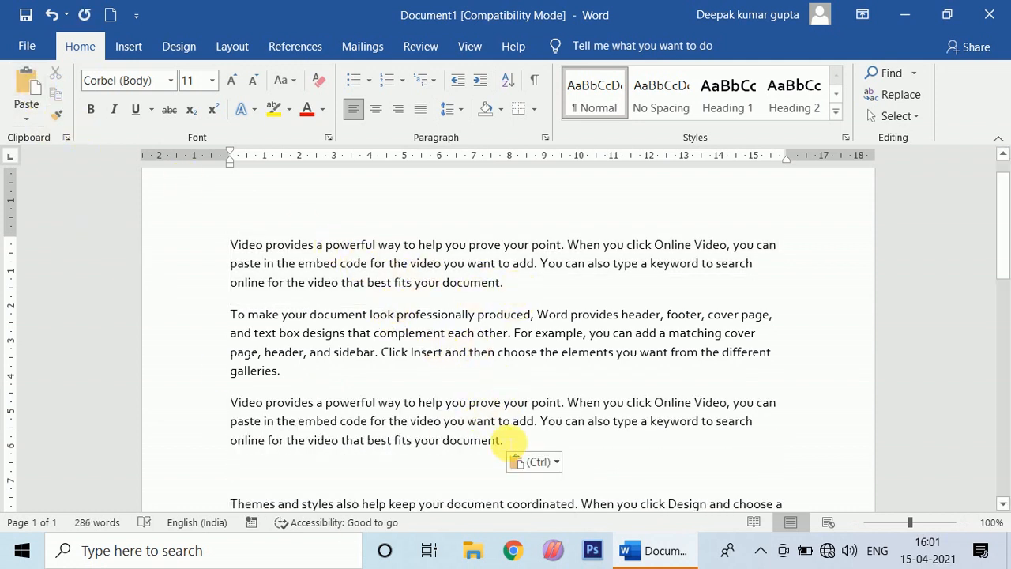
# Highlight the original "Video provides" paragraph and compare it with its pasted copy below the second paragraph.
pyautogui.moveTo(510, 285); pyautogui.dragTo(241, 247)
pyautogui.moveTo(506, 443); pyautogui.dragTo(239, 409)
pyautogui.click(234, 471)
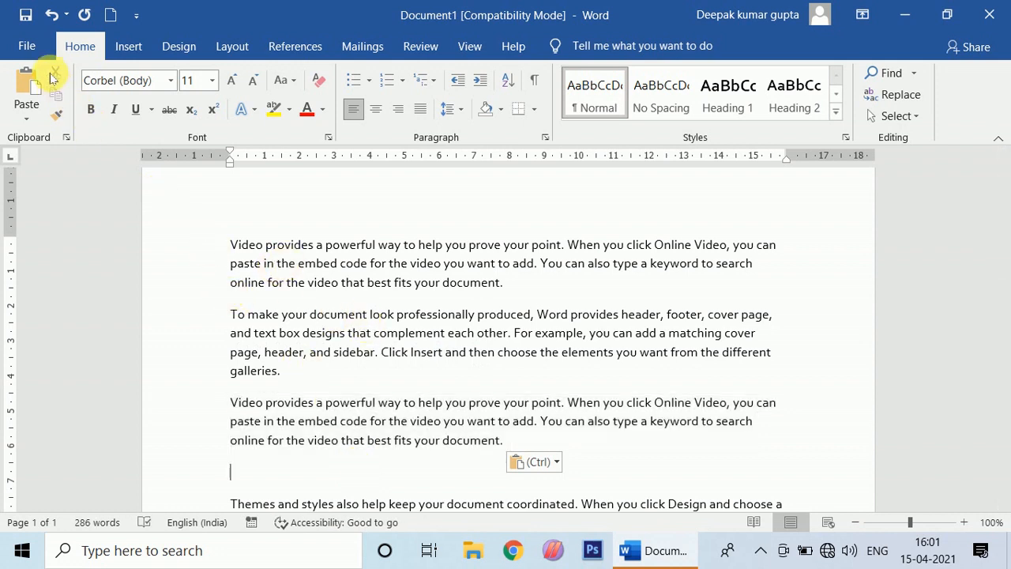
pyautogui.click(19, 104)
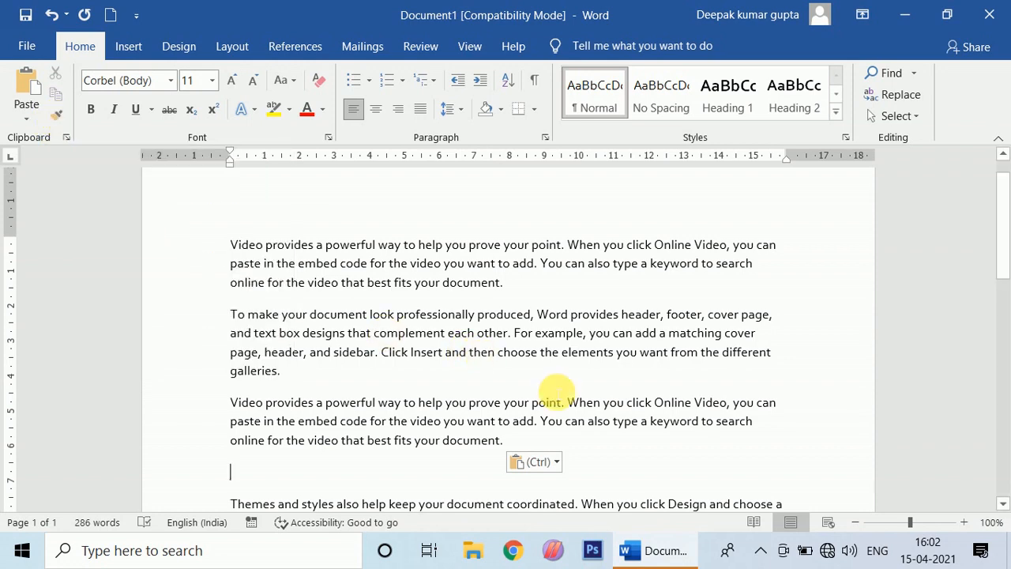
pyautogui.scroll(-2, 403, 405)
pyautogui.scroll(1, 402, 411)
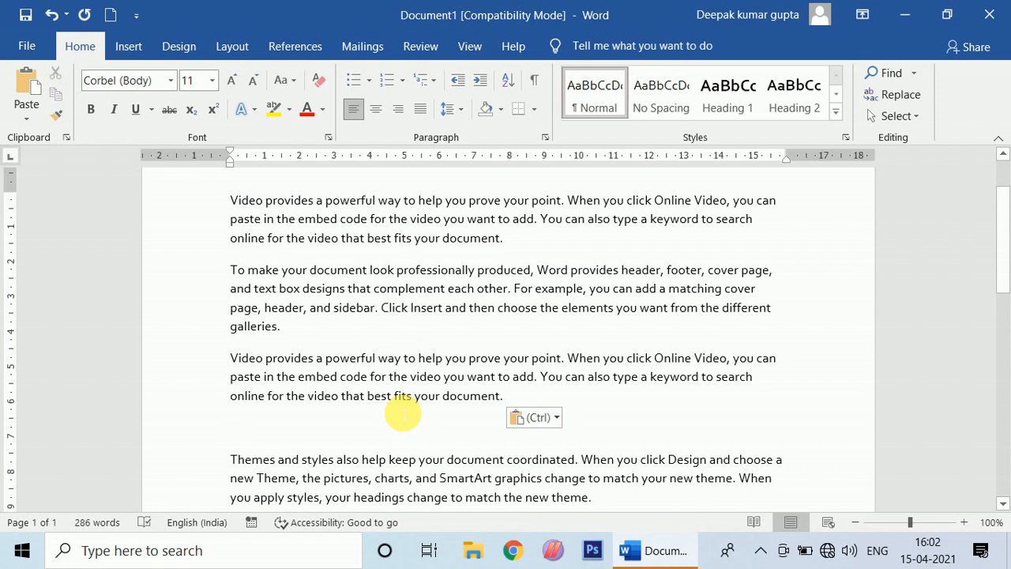
pyautogui.moveTo(510, 238); pyautogui.dragTo(237, 202)
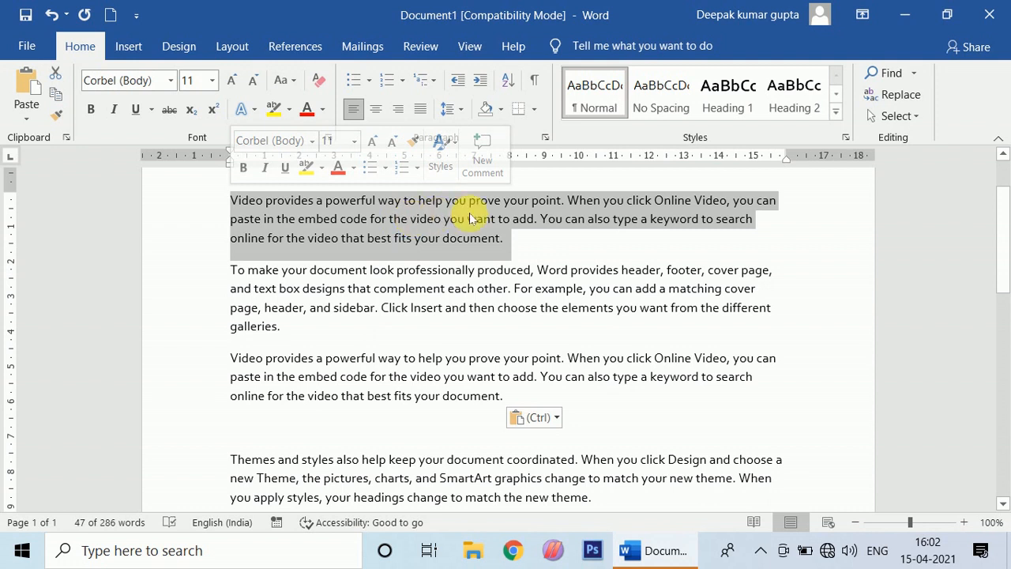
pyautogui.click(465, 396)
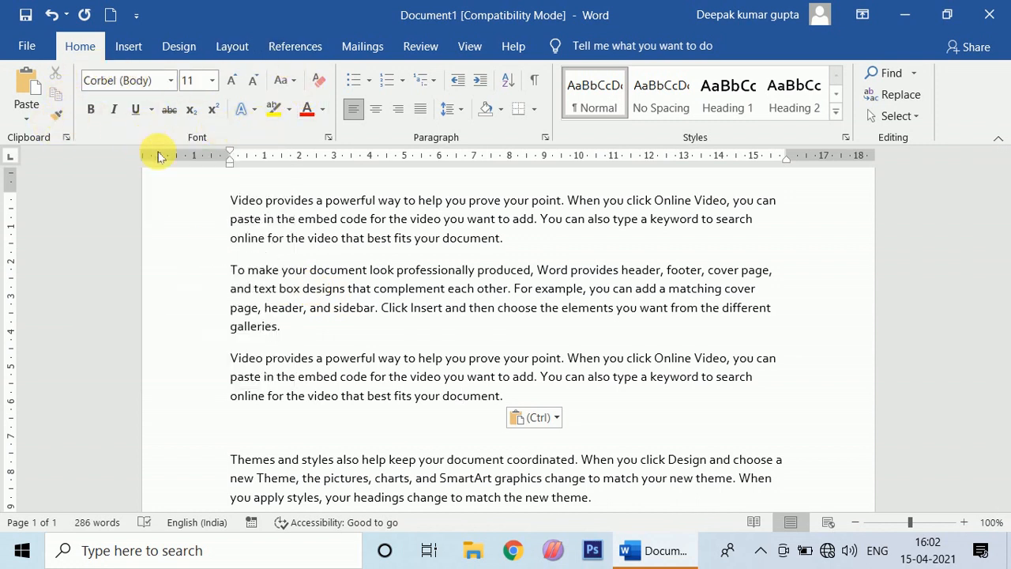
pyautogui.scroll(1, 423, 261)
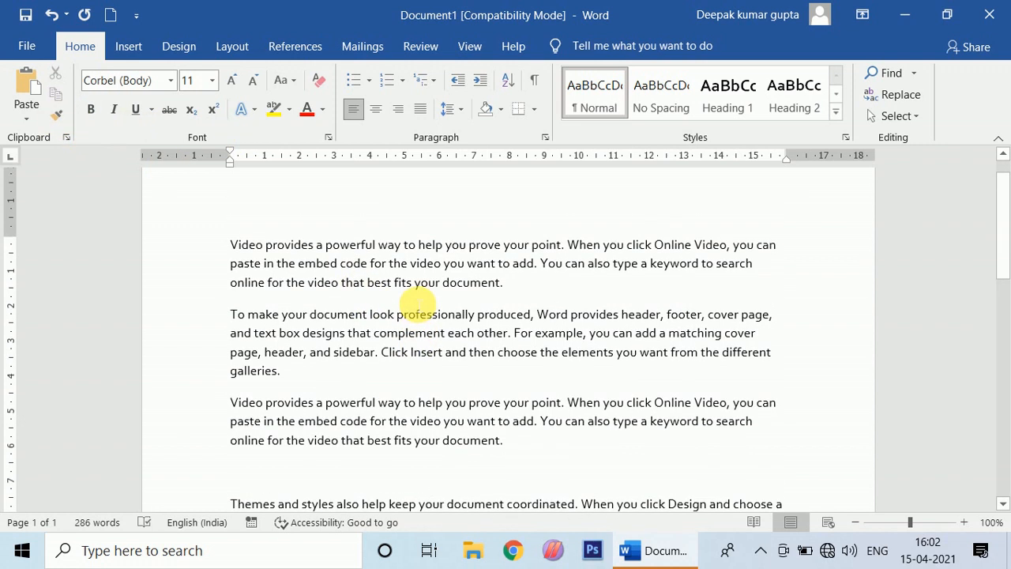
pyautogui.click(171, 81)
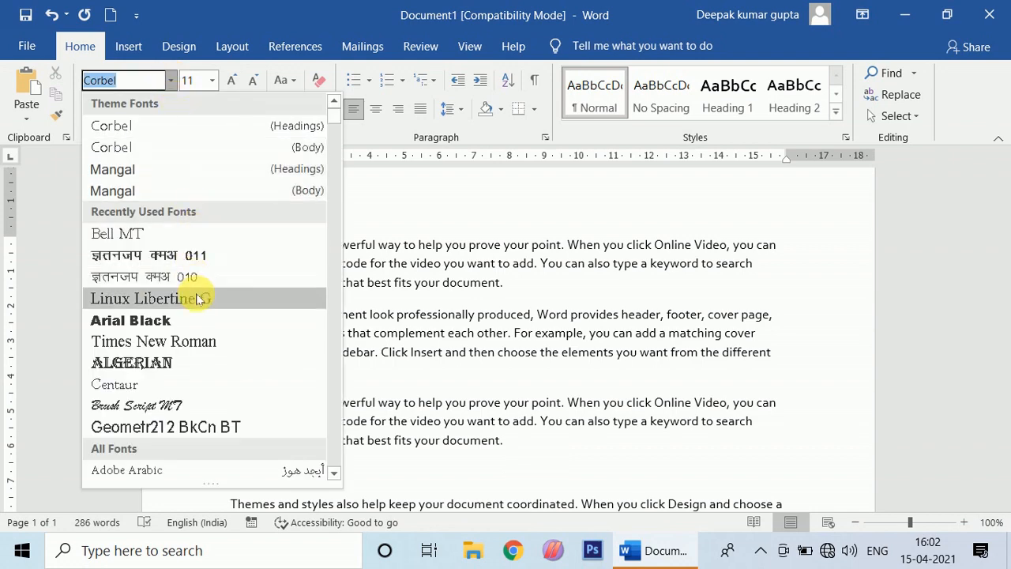
pyautogui.scroll(-4, 204, 317)
pyautogui.press('Escape')
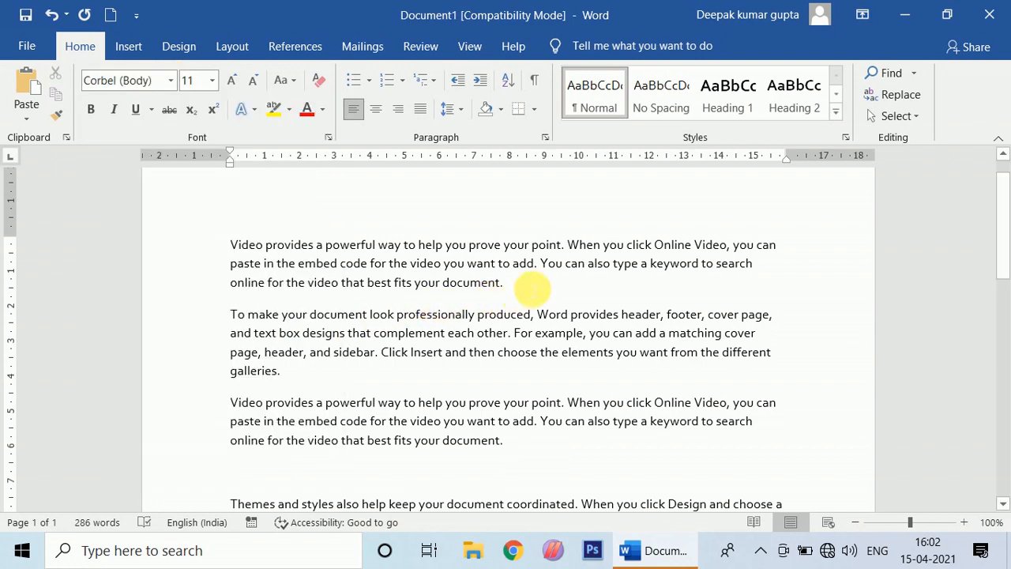
# Preview several fonts on the first paragraph, "Video provides a powerful way", and set its font to Times New Roman.
pyautogui.moveTo(482, 289); pyautogui.dragTo(245, 252)
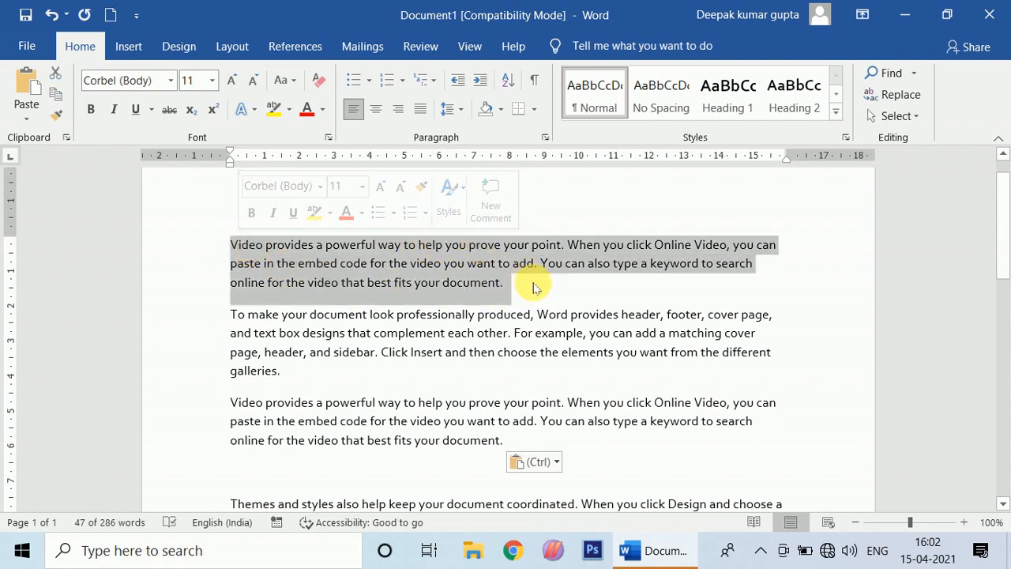
pyautogui.click(171, 80)
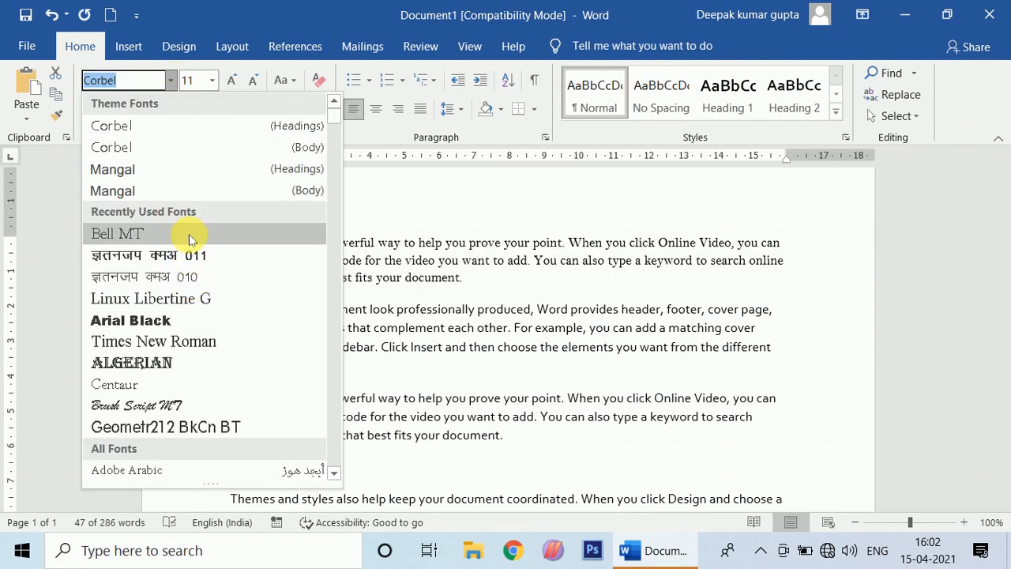
pyautogui.scroll(-10, 187, 263)
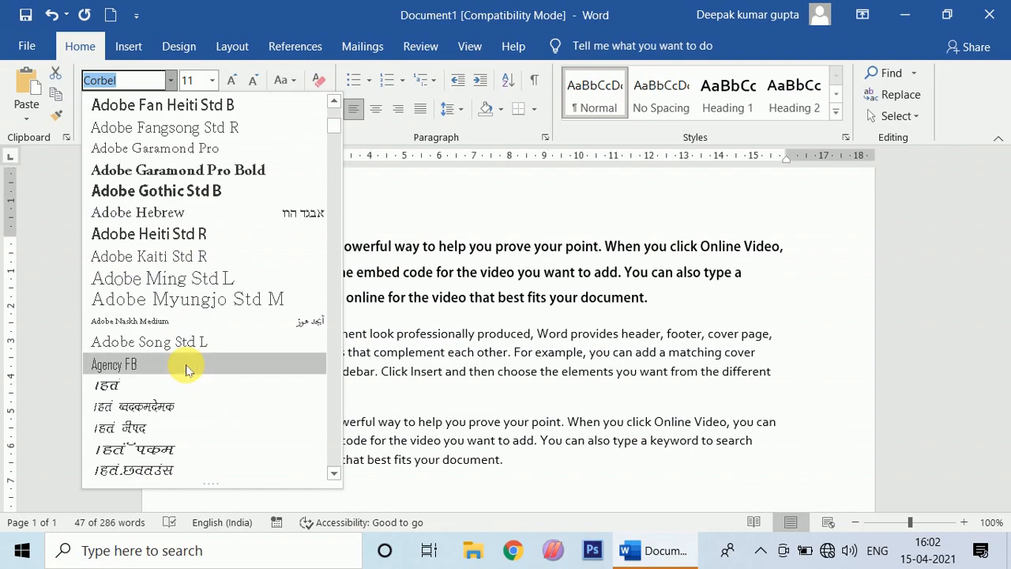
pyautogui.scroll(-12, 187, 370)
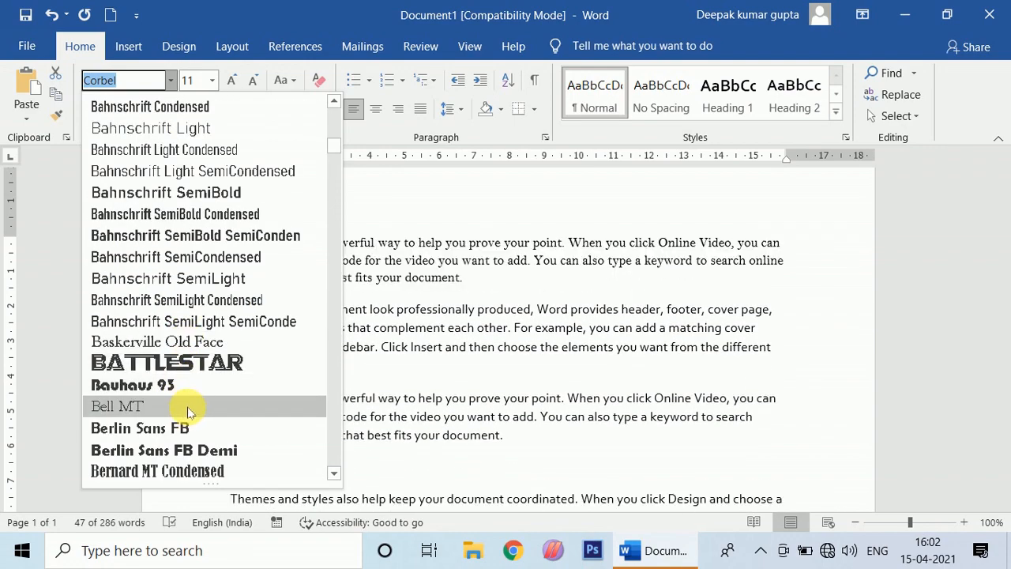
pyautogui.scroll(-9, 187, 411)
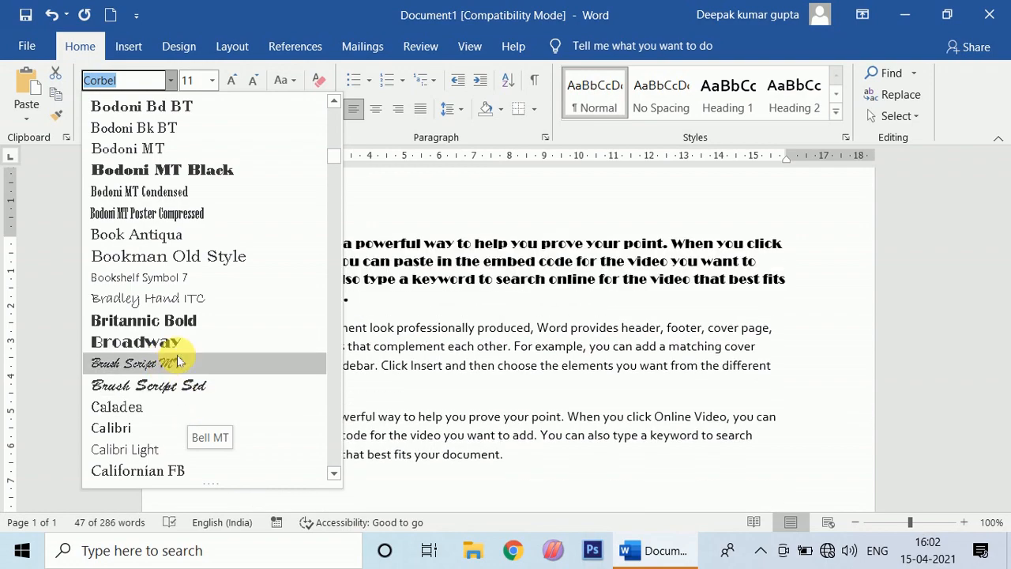
pyautogui.scroll(5, 172, 230)
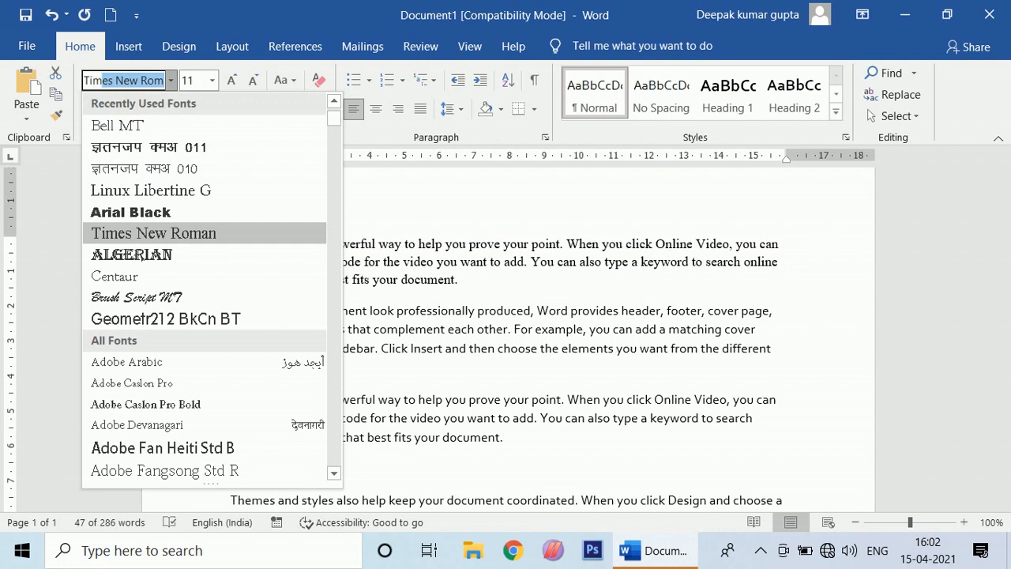
pyautogui.press('Return')
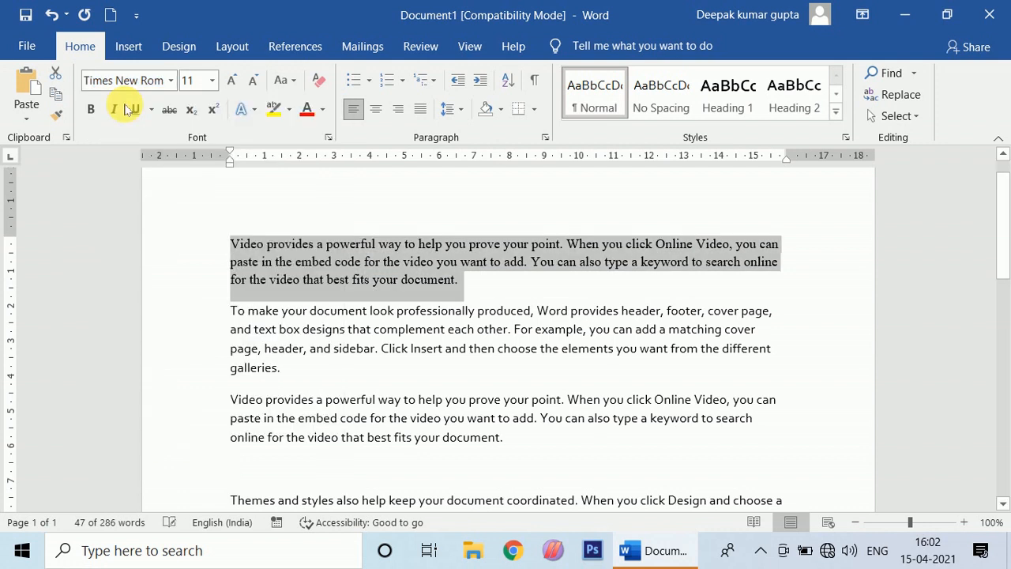
pyautogui.click(545, 294)
pyautogui.click(489, 353)
pyautogui.click(442, 243)
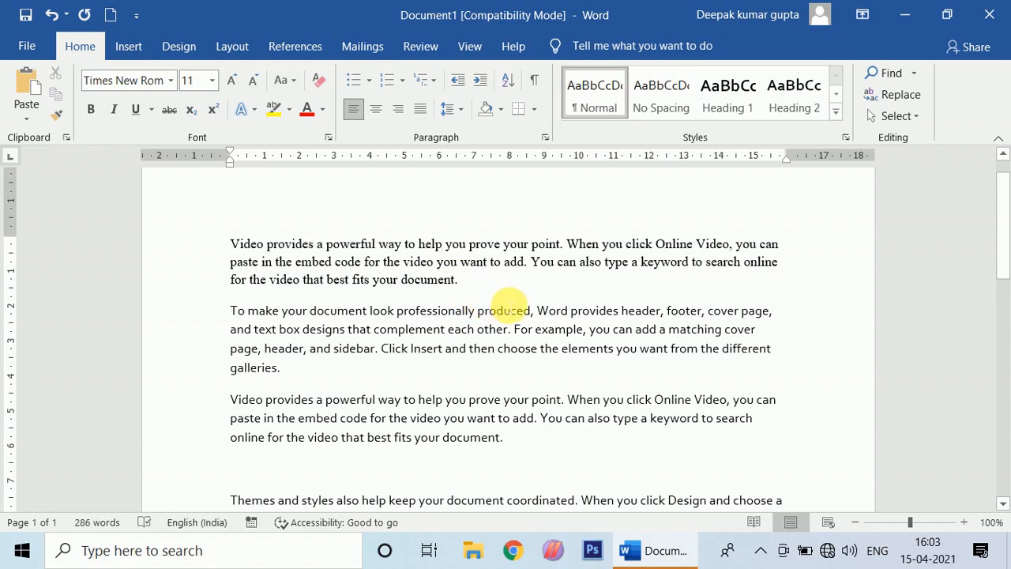
# Enlarge the first paragraph's text stepwise with Increase Font Size up to 20 points.
pyautogui.scroll(2, 510, 304)
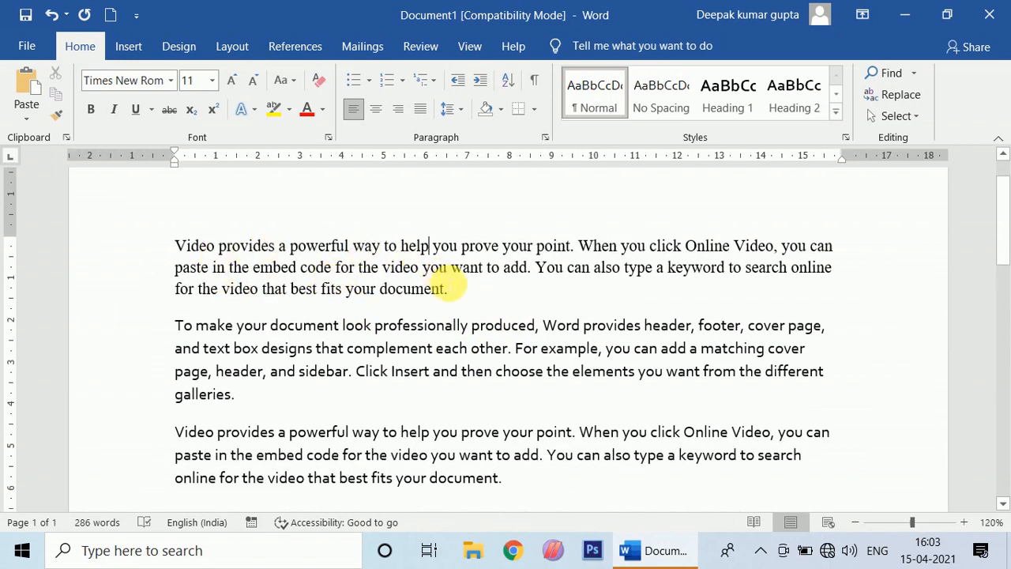
pyautogui.moveTo(470, 293); pyautogui.dragTo(203, 244)
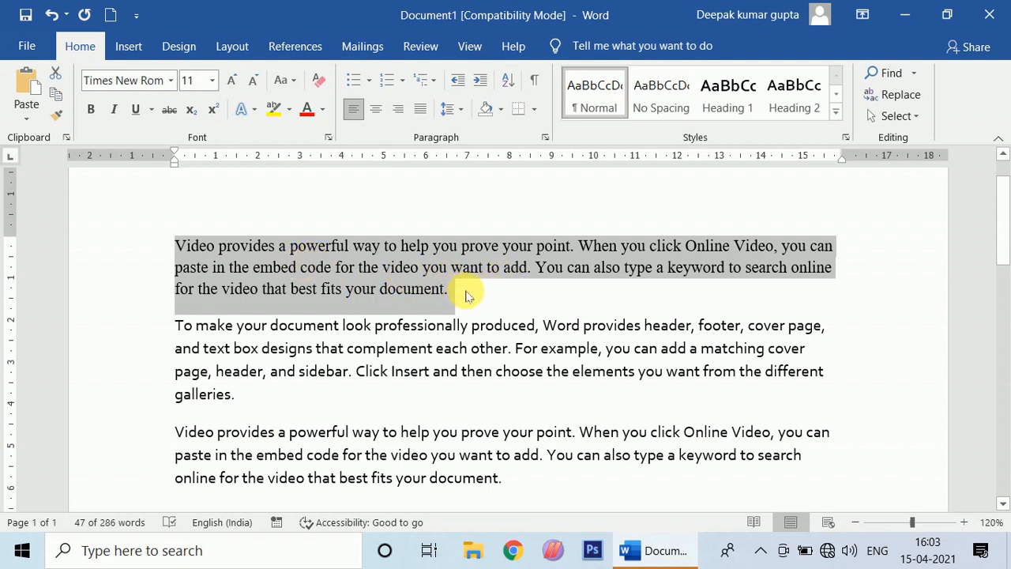
pyautogui.click(233, 80)
pyautogui.click(234, 81)
pyautogui.click(233, 80)
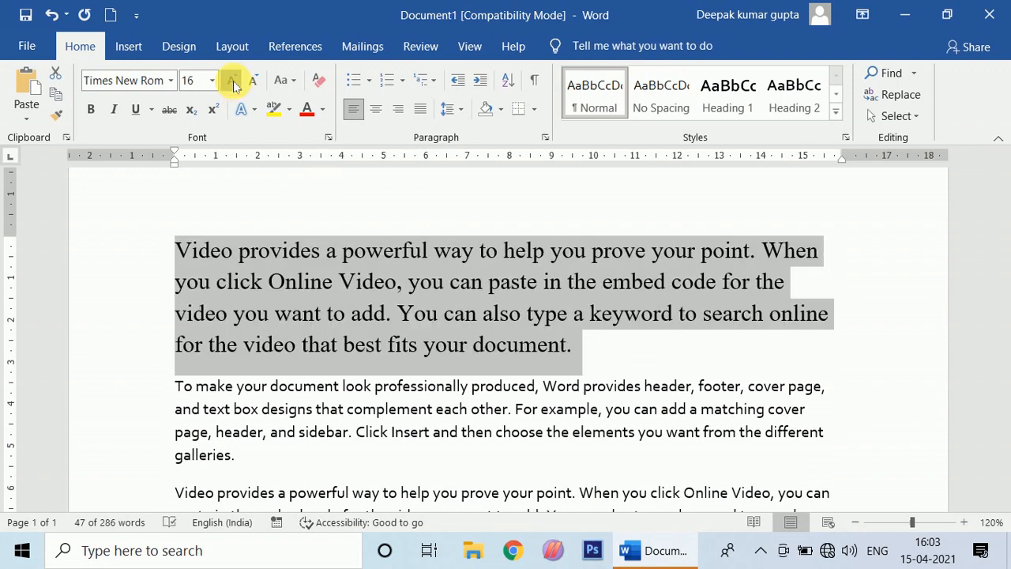
pyautogui.click(233, 82)
pyautogui.click(233, 82)
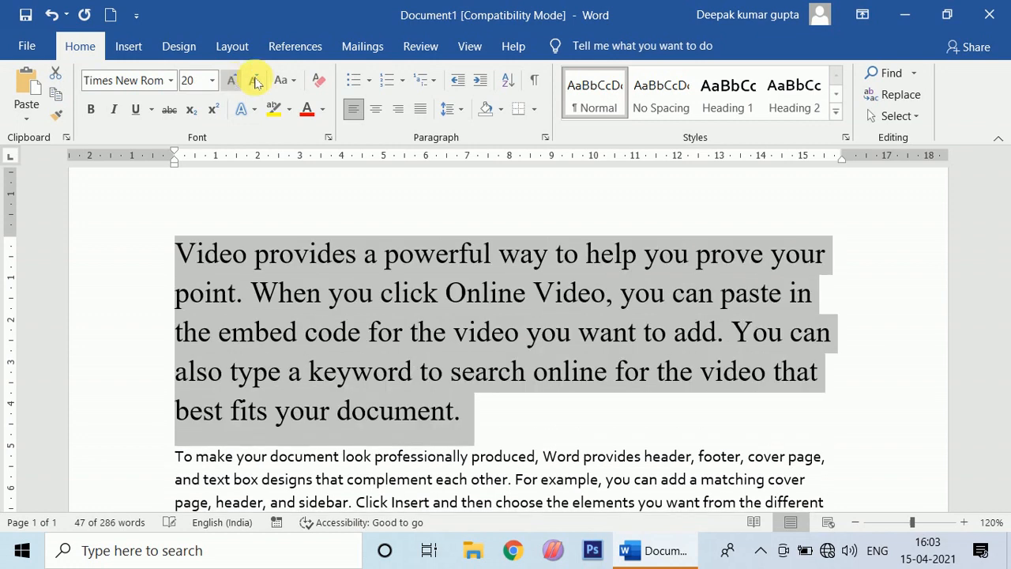
# Reduce the first paragraph's text stepwise with Decrease Font Size down to 10 points.
pyautogui.click(254, 82)
pyautogui.click(254, 81)
pyautogui.click(254, 82)
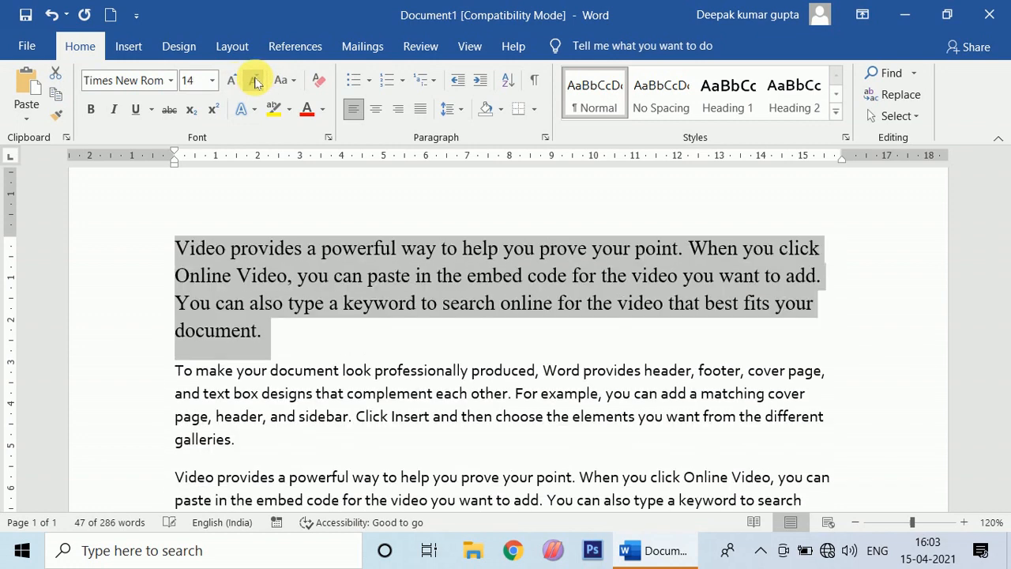
pyautogui.click(254, 81)
pyautogui.click(254, 81)
pyautogui.click(254, 81)
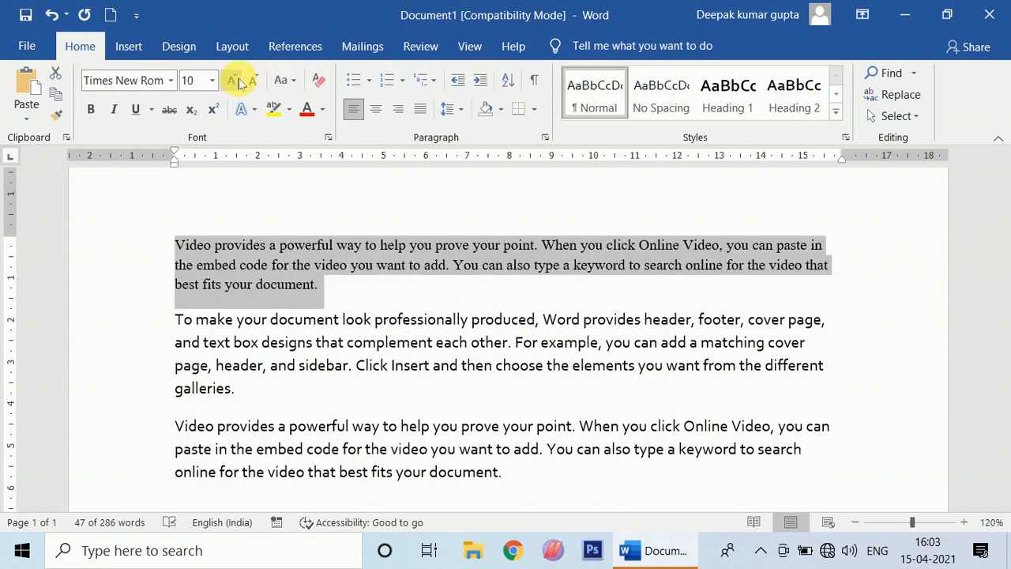
# Set the first paragraph's font size to 12 points, view the available sizes, and reselect the whole paragraph.
pyautogui.click(237, 82)
pyautogui.click(237, 81)
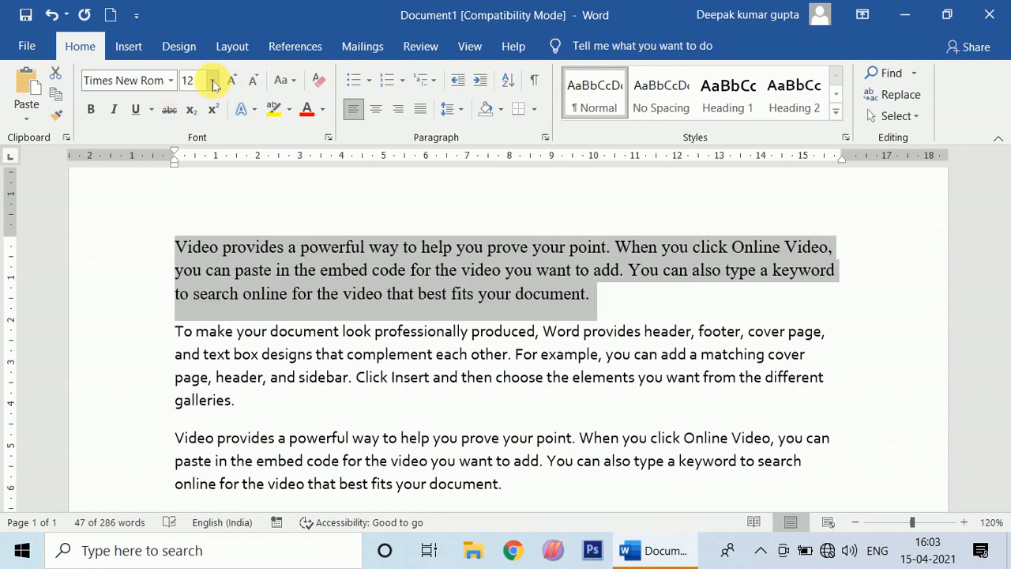
pyautogui.click(213, 82)
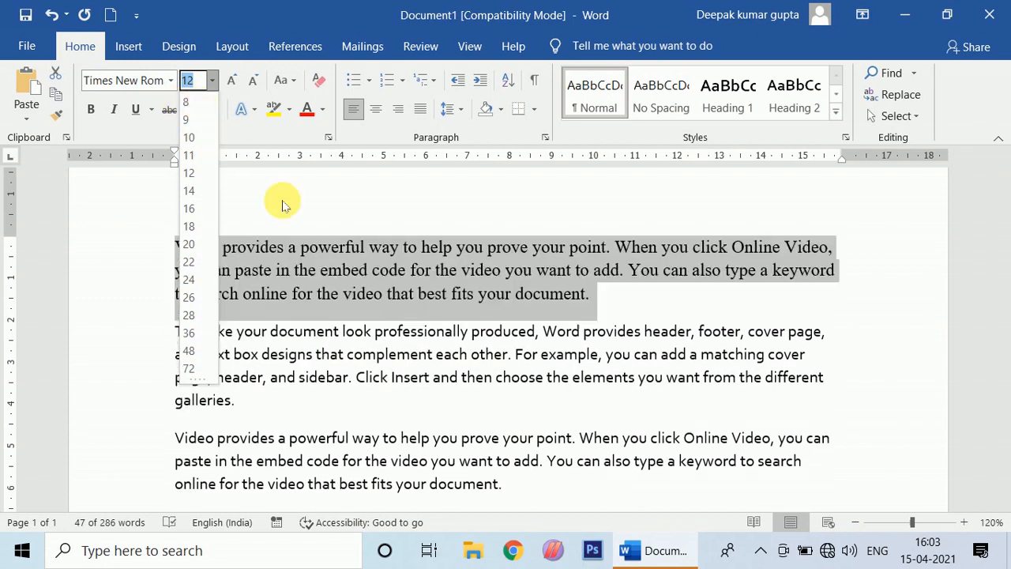
pyautogui.click(368, 251)
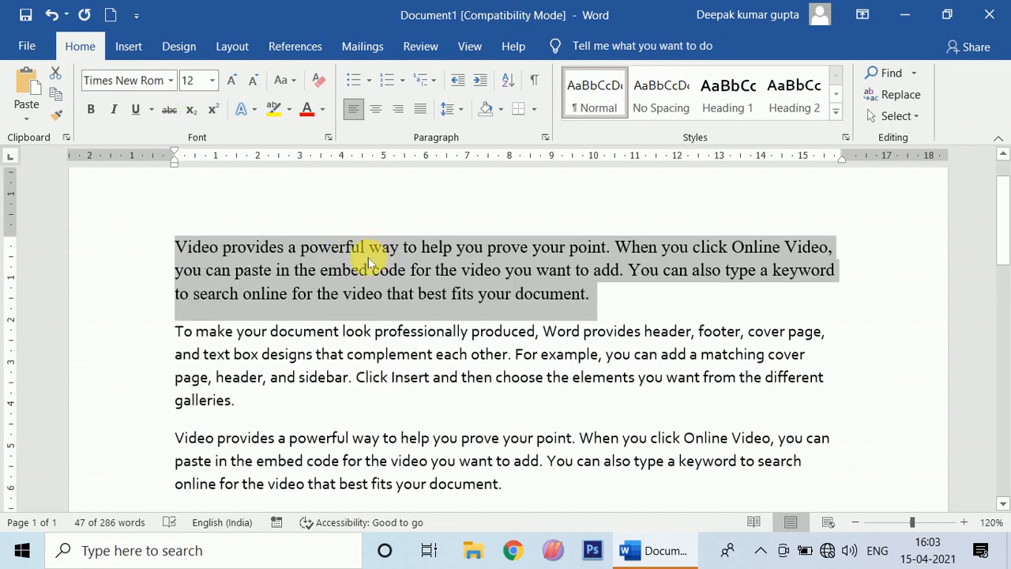
pyautogui.click(609, 298)
pyautogui.moveTo(609, 299); pyautogui.dragTo(169, 239)
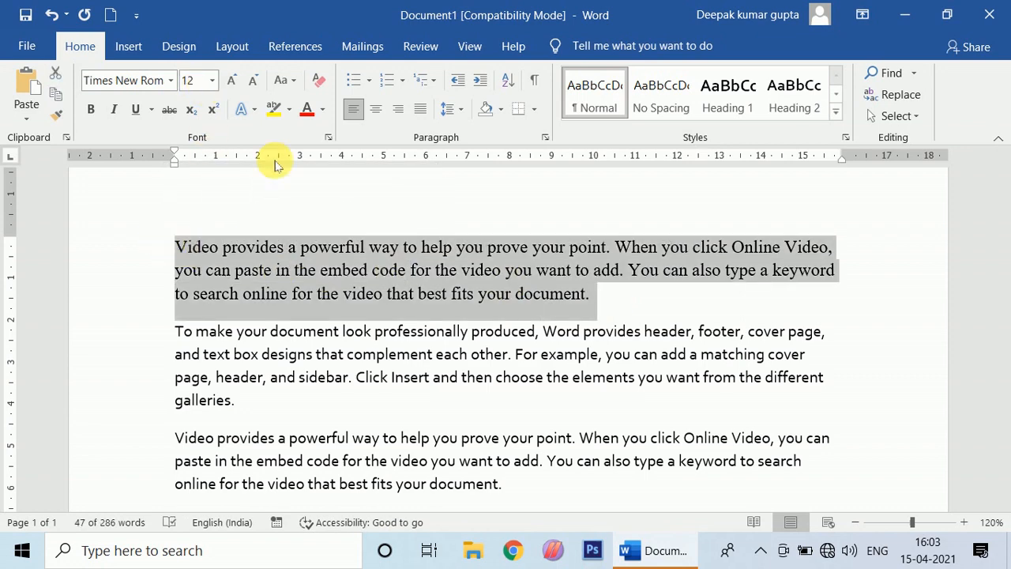
# Add the sample numbers 1638 and 01 on separate lines below the document's last paragraph.
pyautogui.scroll(-2, 608, 342)
pyautogui.scroll(-15, 556, 400)
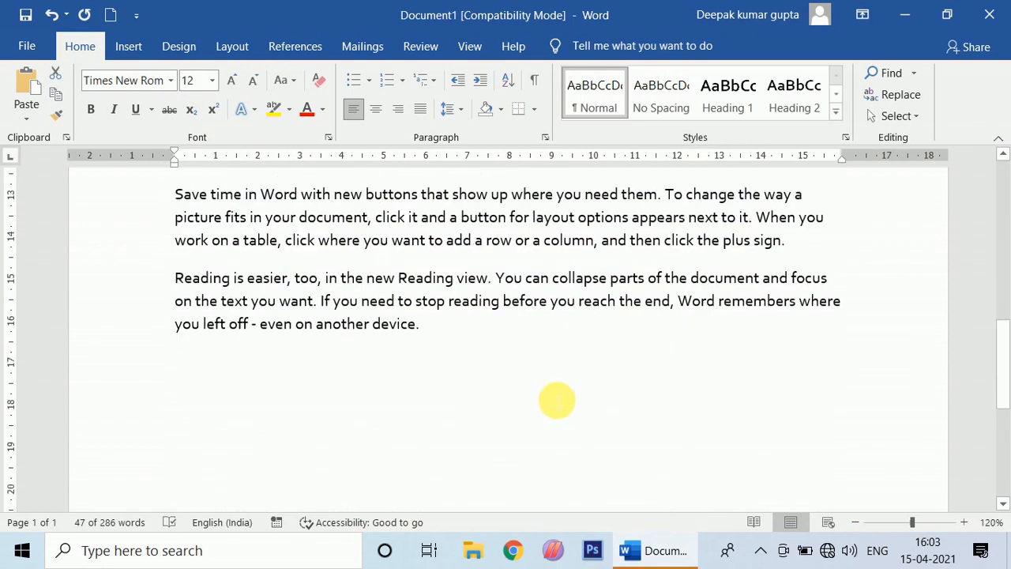
pyautogui.click(356, 350)
pyautogui.scroll(1, 356, 350)
pyautogui.write('1638')
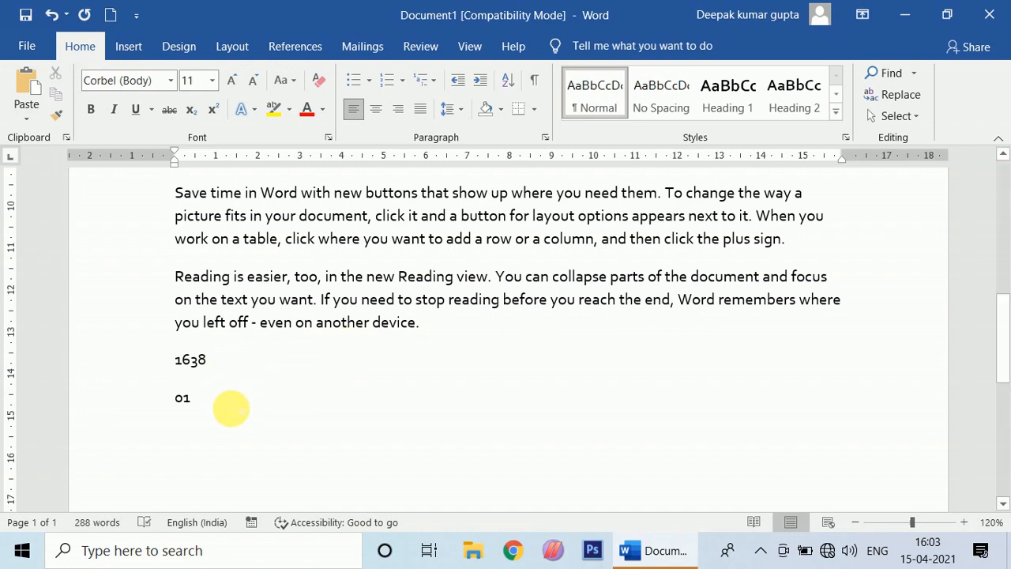
# Select the whole first paragraph and set its font size to 12 points.
pyautogui.scroll(12, 237, 411)
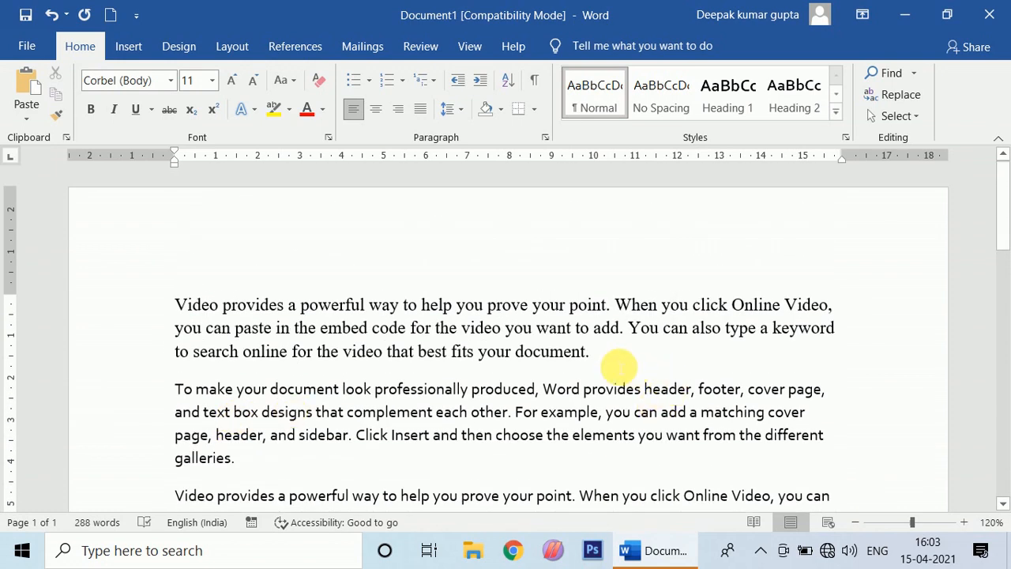
pyautogui.moveTo(619, 360); pyautogui.dragTo(178, 307)
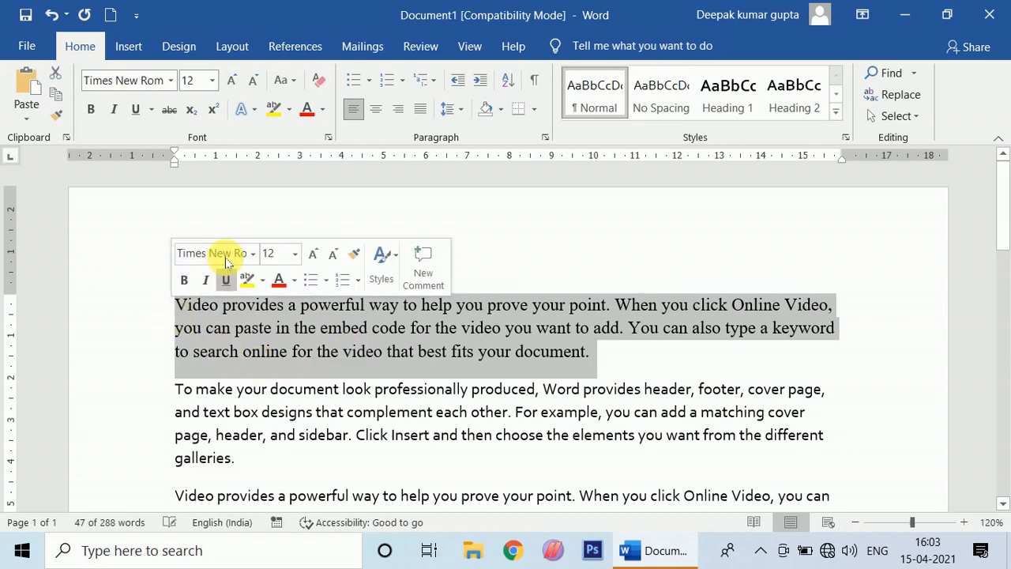
pyautogui.click(211, 82)
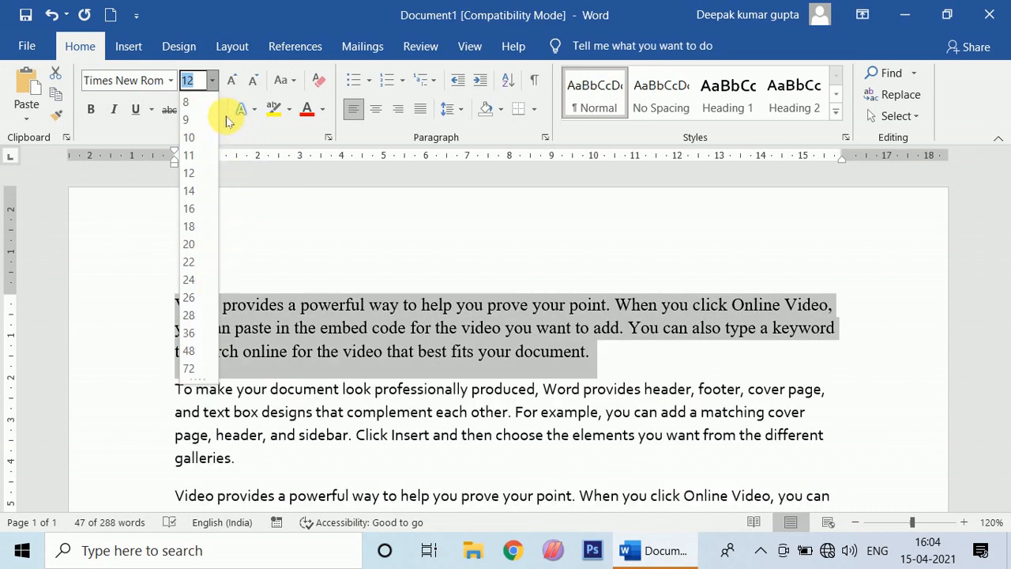
pyautogui.click(195, 177)
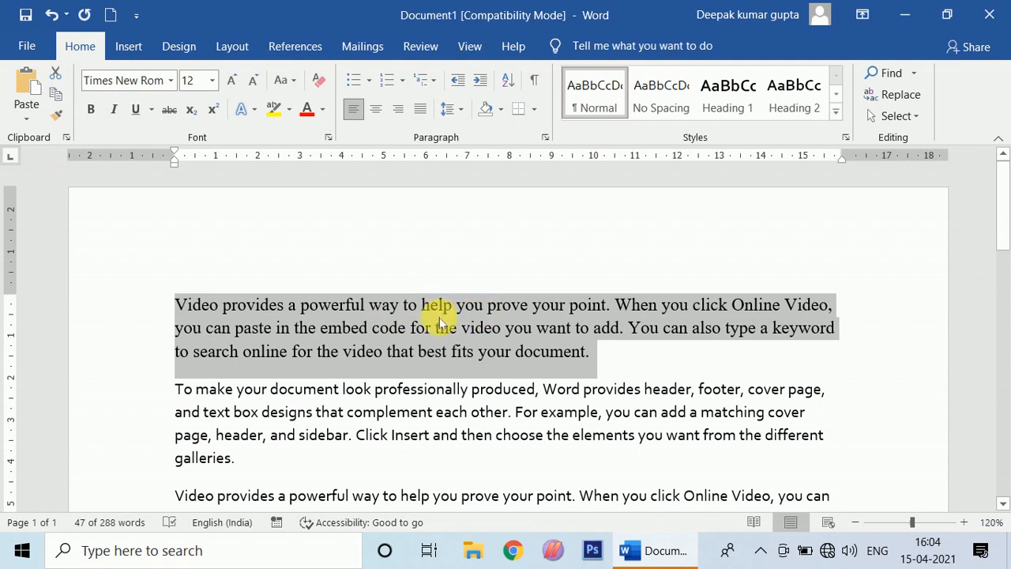
# Make the first paragraph bold, deselect it, and select the whole paragraph again.
pyautogui.click(90, 109)
pyautogui.click(651, 327)
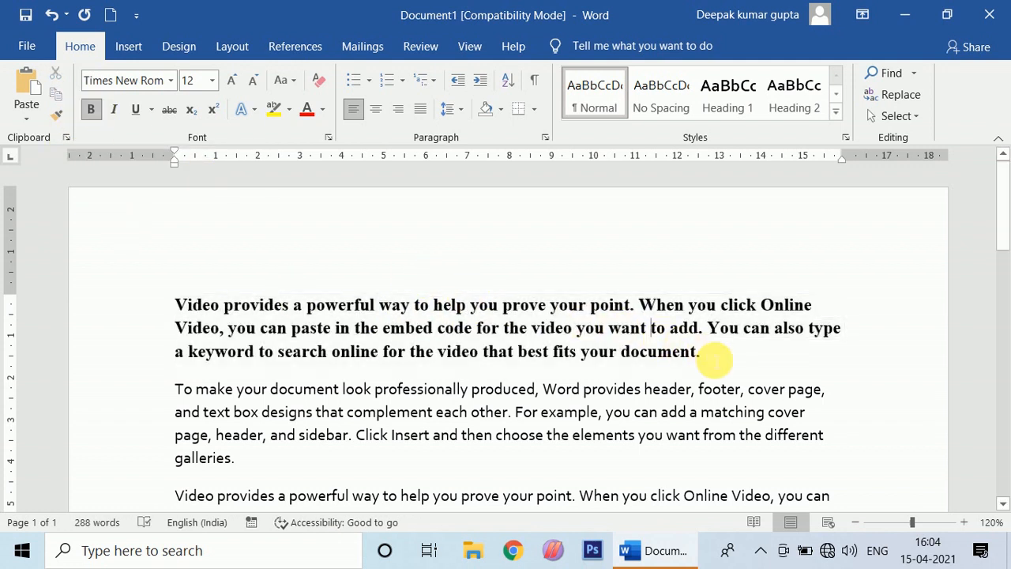
pyautogui.moveTo(713, 356); pyautogui.dragTo(188, 308)
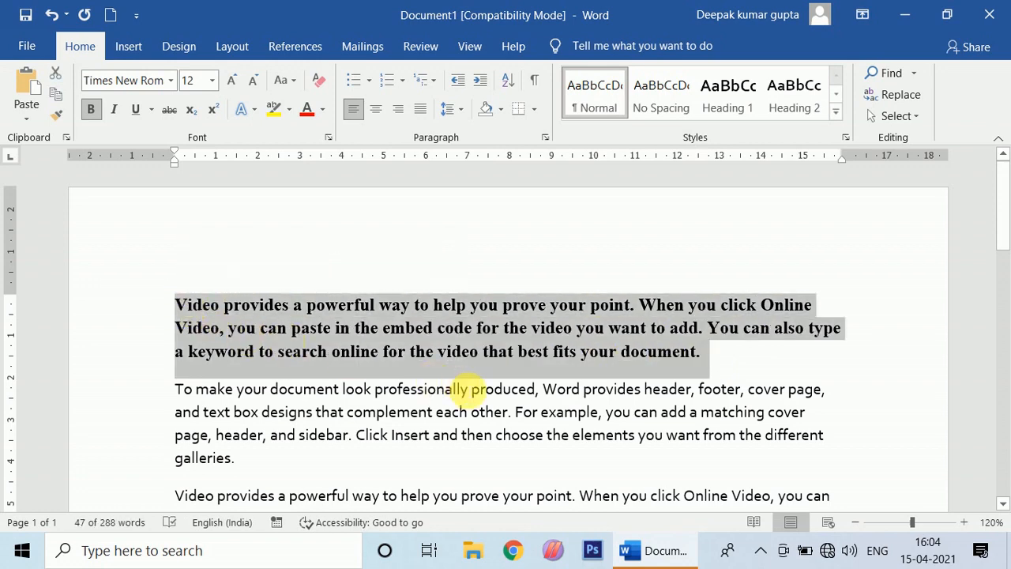
# Apply bold to the third paragraph, beginning "Video provides a powerful way", and remove it again.
pyautogui.scroll(-5, 474, 403)
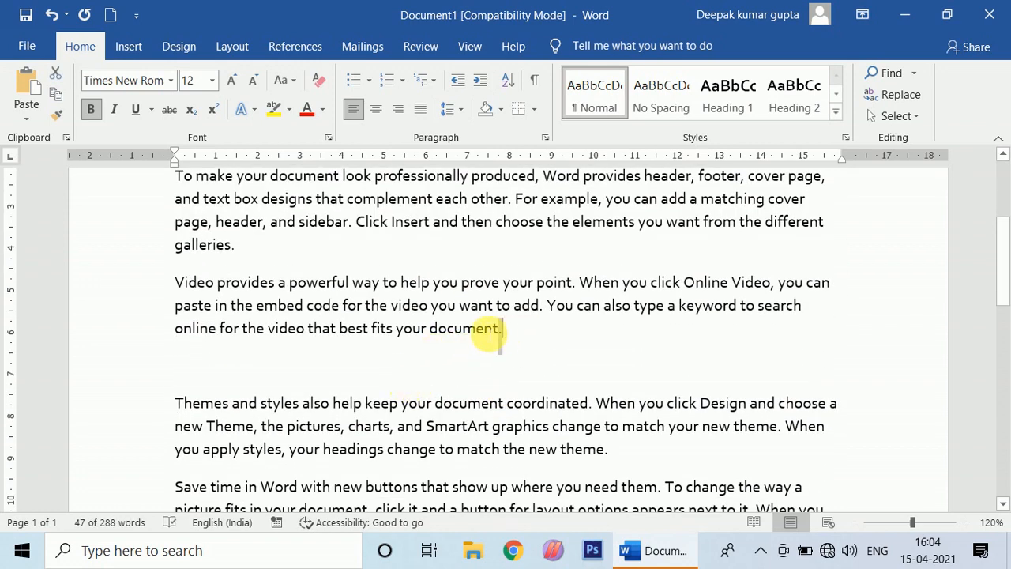
pyautogui.moveTo(485, 332); pyautogui.dragTo(177, 281)
pyautogui.click(92, 110)
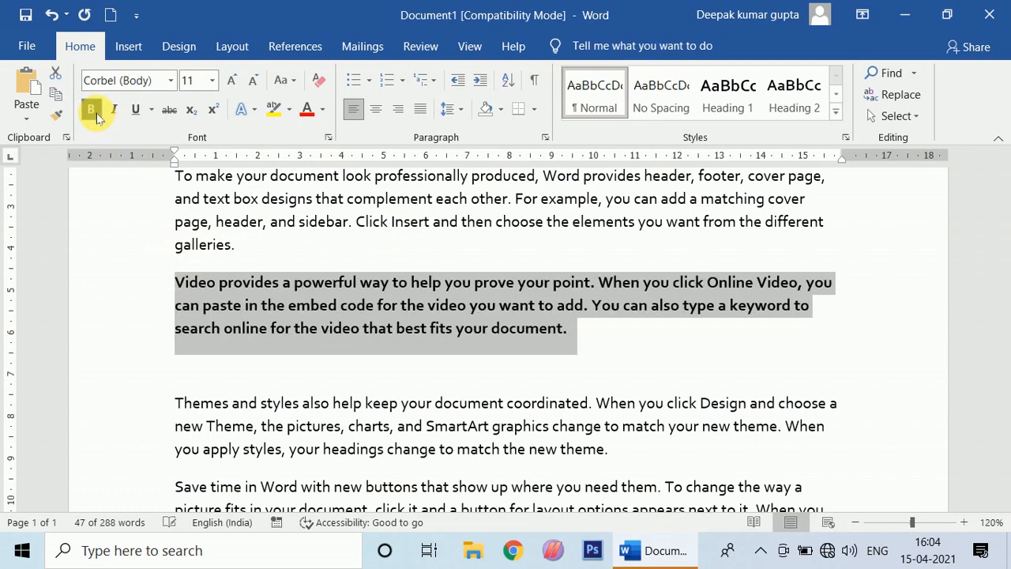
pyautogui.click(95, 113)
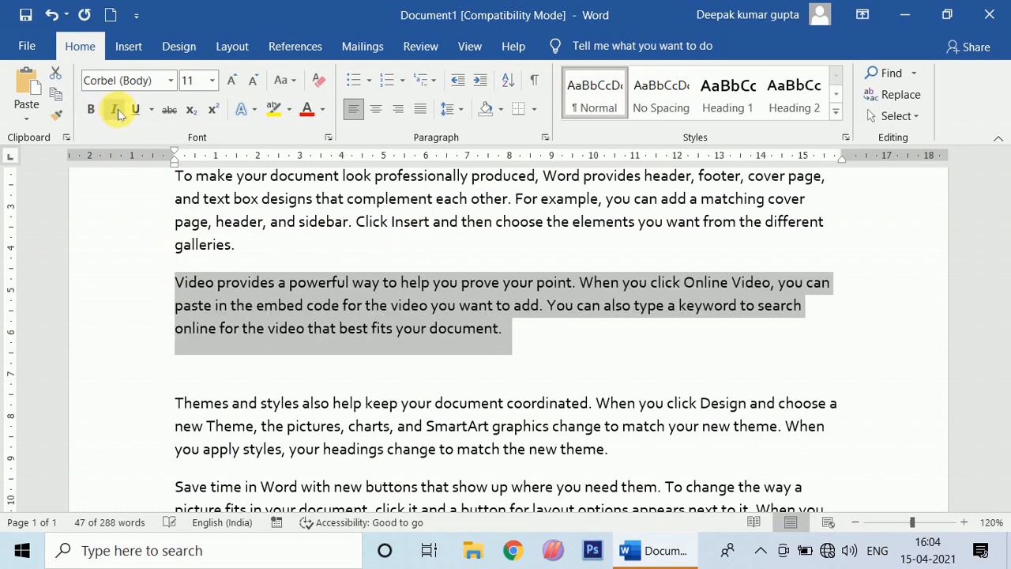
# Switch italic on and off twice for the third paragraph, leaving the text upright.
pyautogui.click(117, 111)
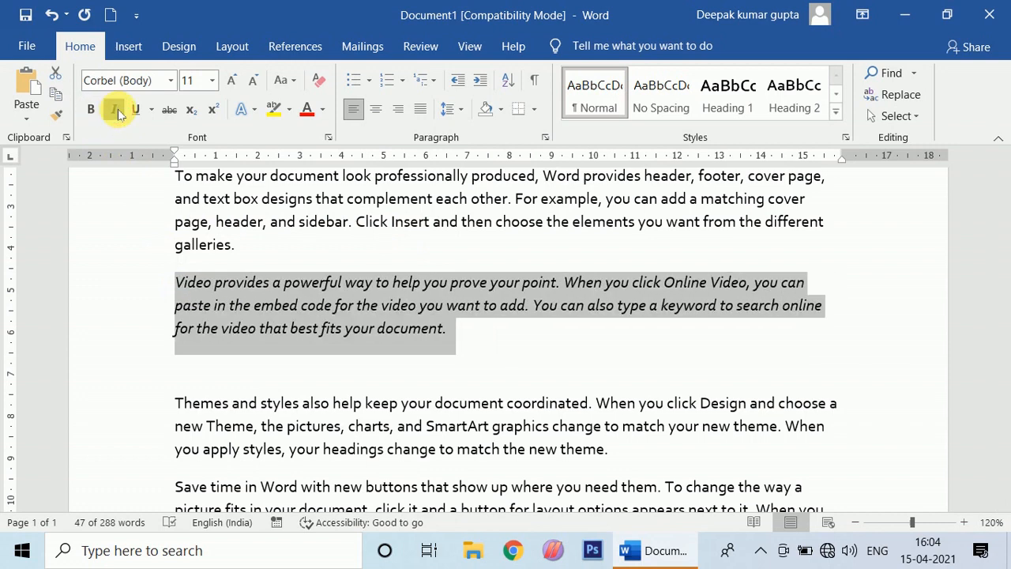
pyautogui.click(118, 112)
pyautogui.click(118, 112)
pyautogui.click(117, 112)
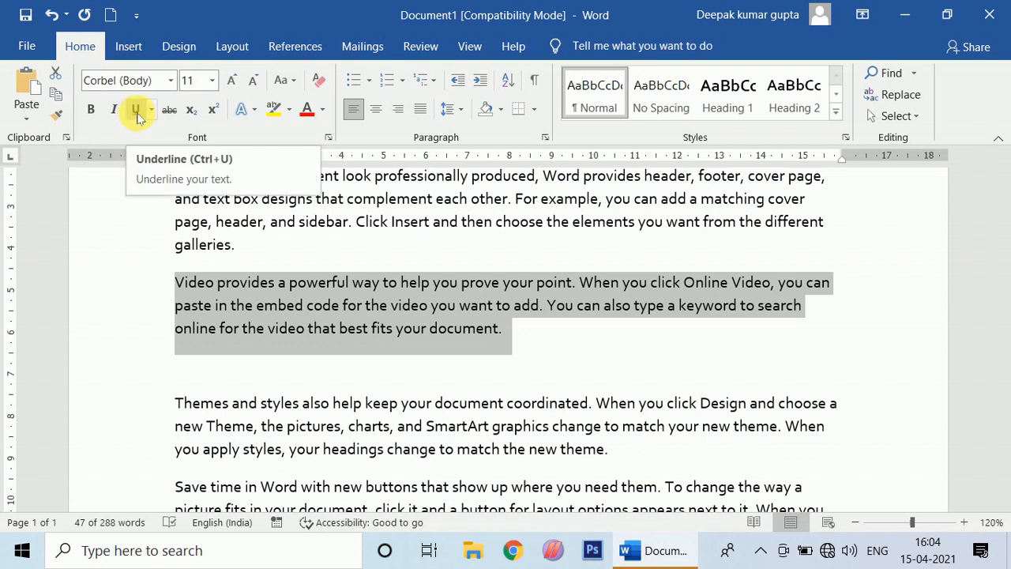
# Underline the third paragraph, reselect its whole text, and remove the underline.
pyautogui.click(138, 113)
pyautogui.click(575, 349)
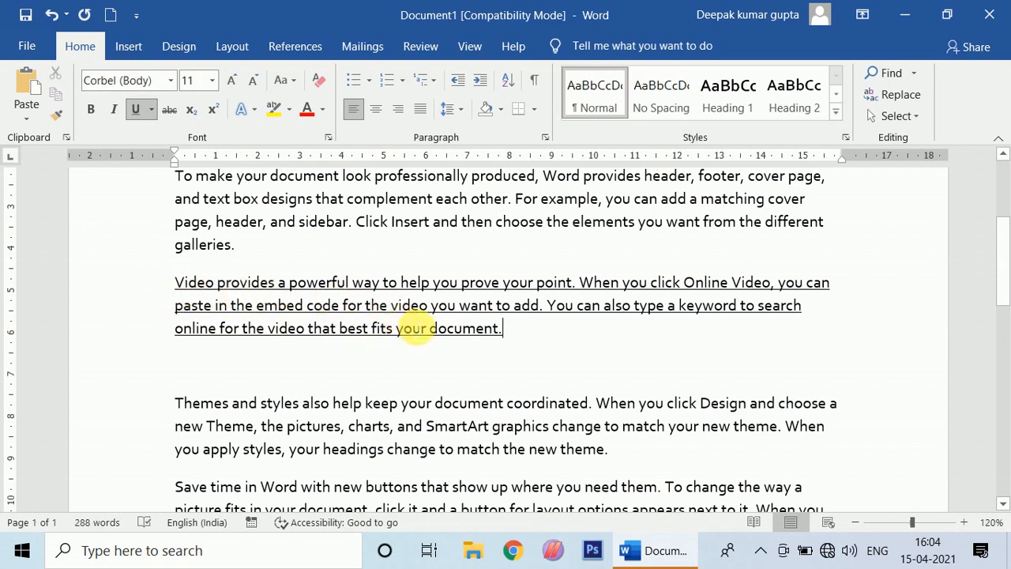
pyautogui.moveTo(519, 334); pyautogui.dragTo(177, 283)
pyautogui.hotkey('ctrl', 'c')
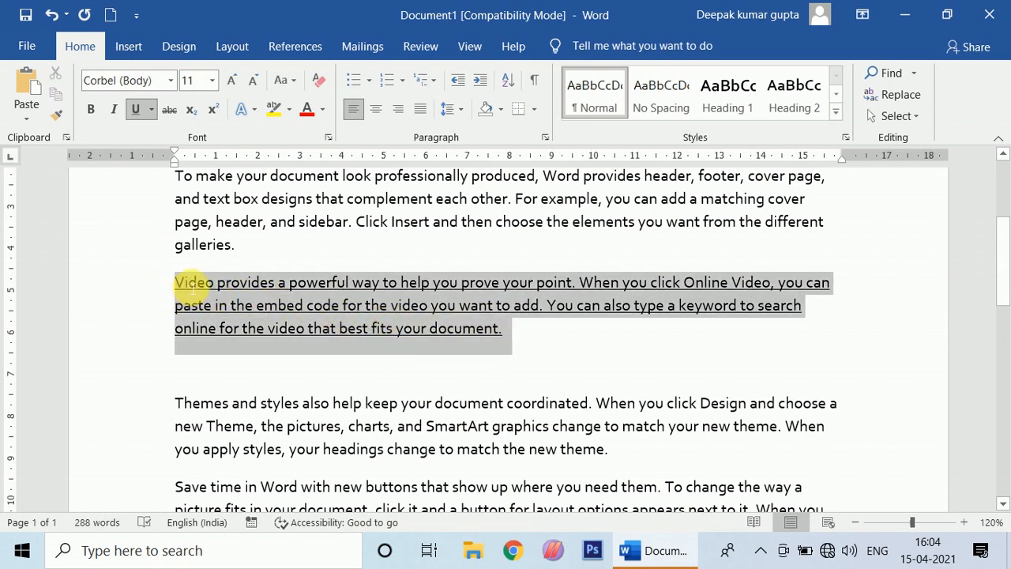
pyautogui.click(136, 110)
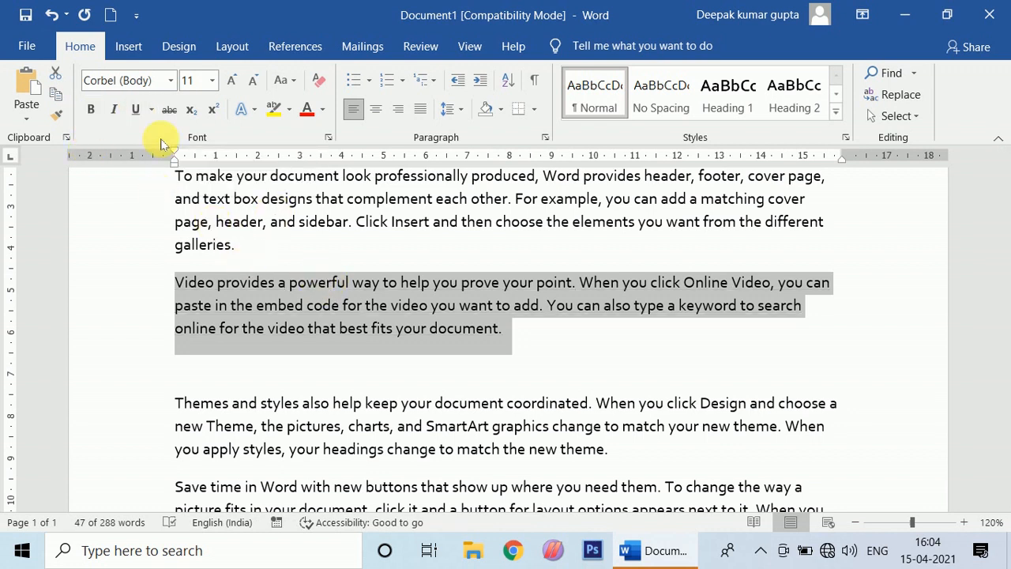
# Select the bold first paragraph and toggle bold off, on and off again, ending with regular text.
pyautogui.hotkey('ctrl', 'v')
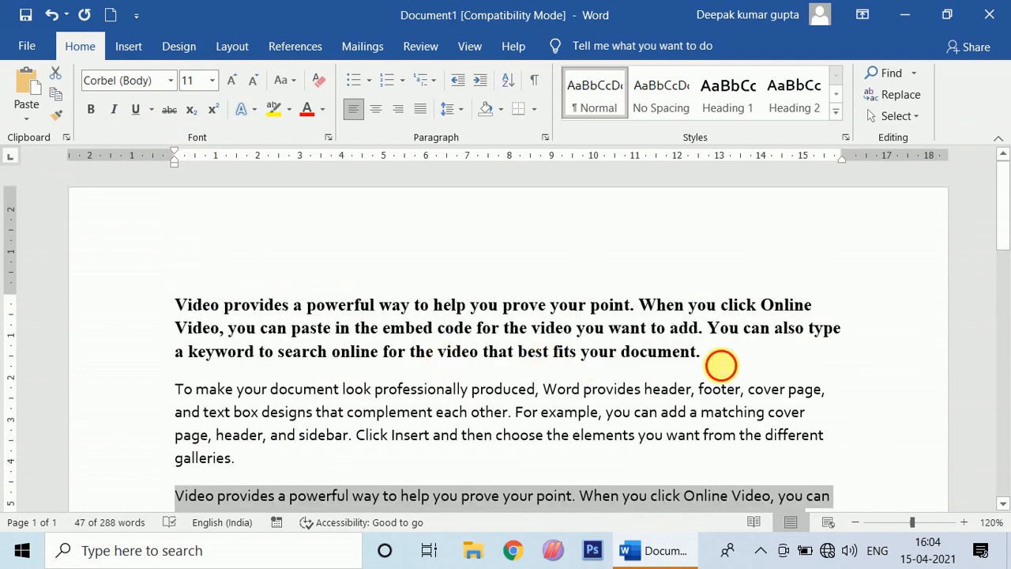
pyautogui.moveTo(721, 365); pyautogui.dragTo(143, 304)
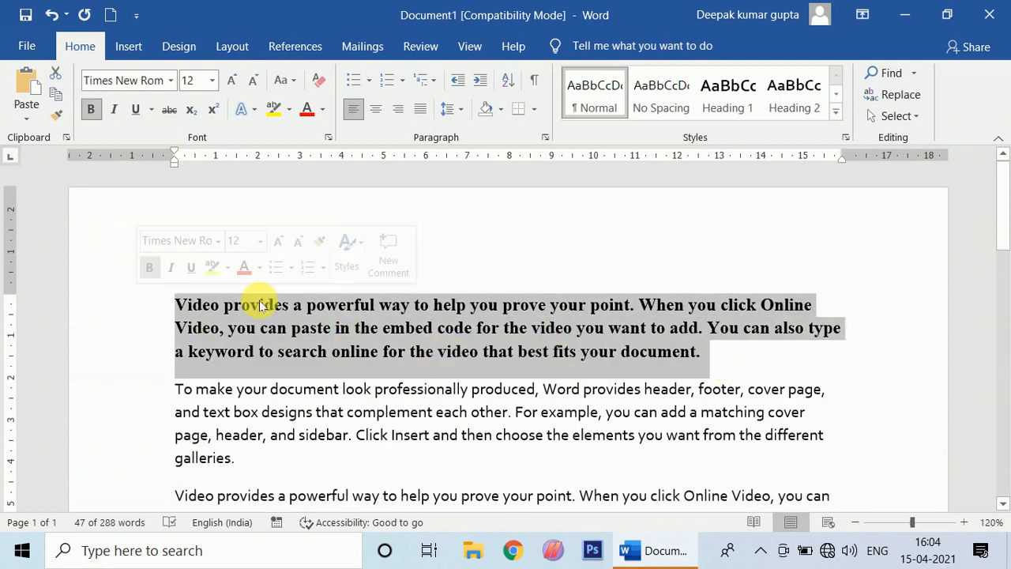
pyautogui.hotkey('ctrl', 'b')
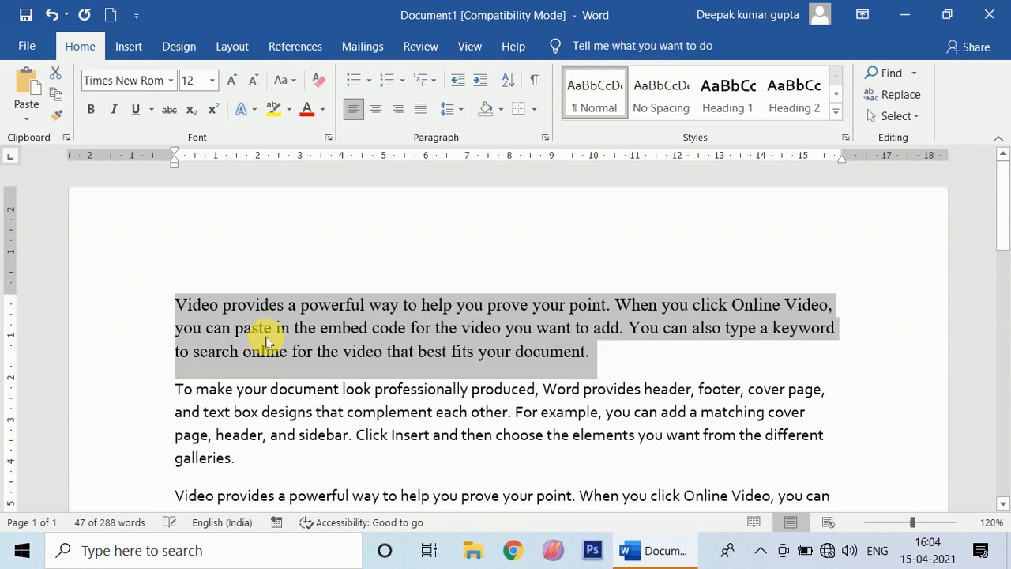
pyautogui.hotkey('ctrl', 'b')
pyautogui.hotkey('ctrl', 'b')
# Apply and remove italic on the first paragraph, and do the same with underline.
pyautogui.hotkey('ctrl', 'i')
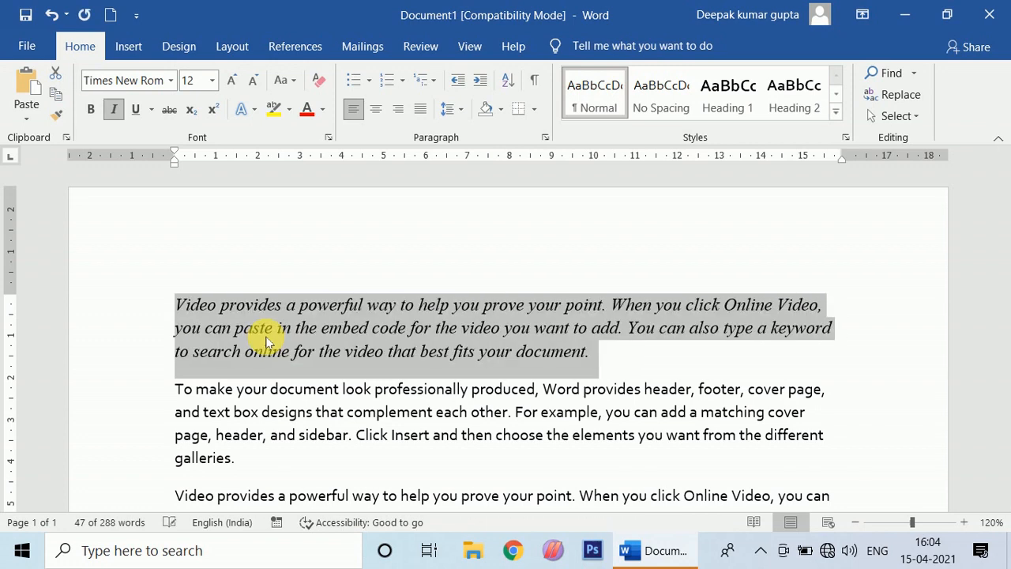
pyautogui.hotkey('ctrl', 'i')
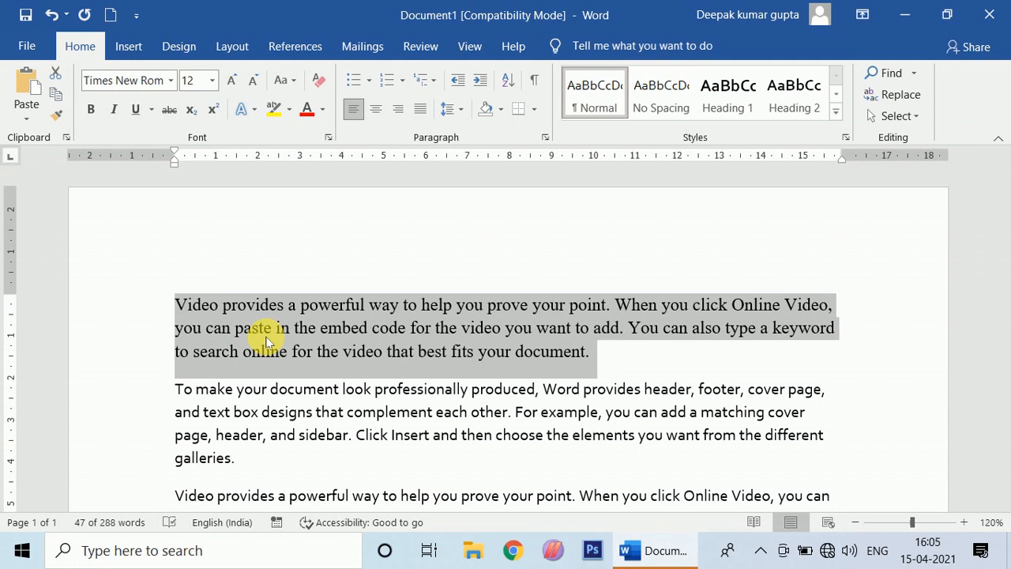
pyautogui.hotkey('ctrl', 'u')
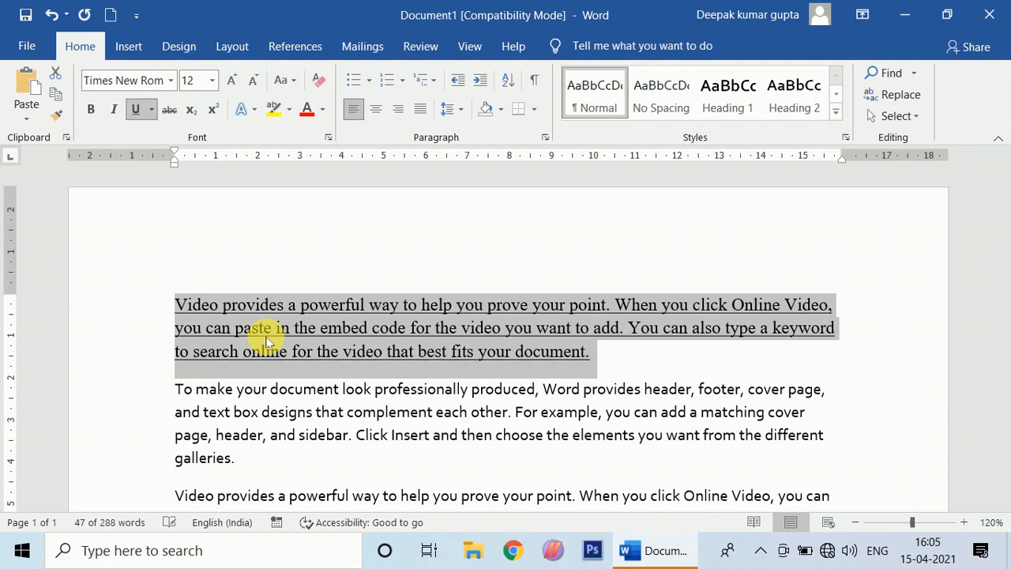
pyautogui.hotkey('ctrl', 'u')
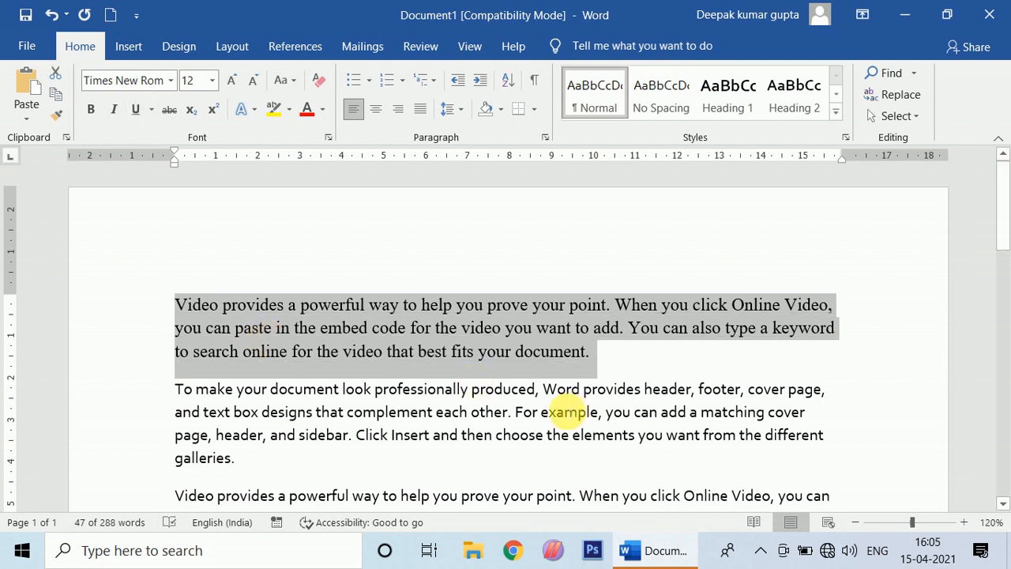
# Underline only the word "professionally" in the second paragraph and remove the underline again.
pyautogui.scroll(-1, 419, 379)
pyautogui.click(391, 339)
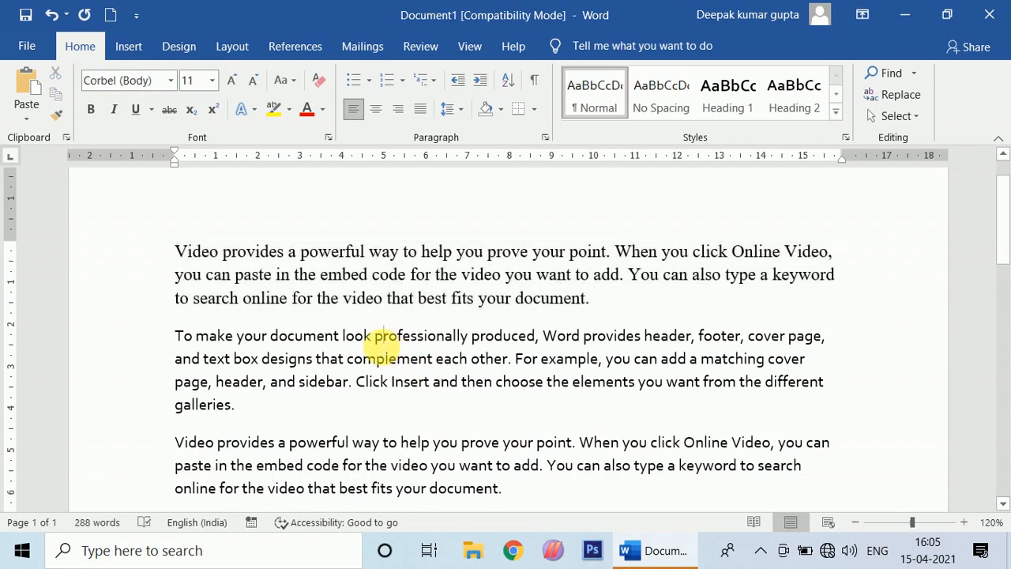
pyautogui.moveTo(375, 336); pyautogui.dragTo(483, 340)
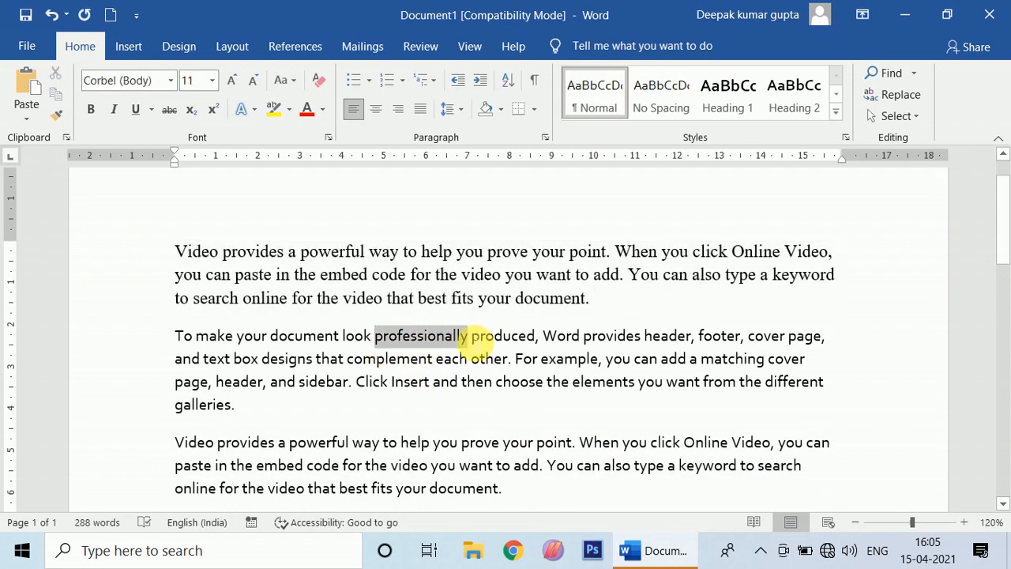
pyautogui.hotkey('ctrl', 'u')
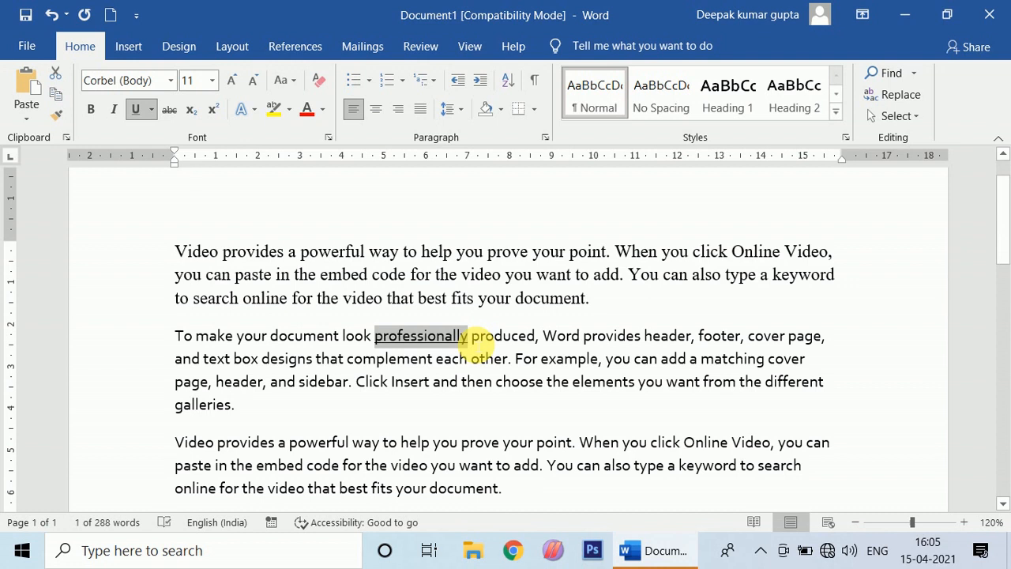
pyautogui.hotkey('ctrl', 'u')
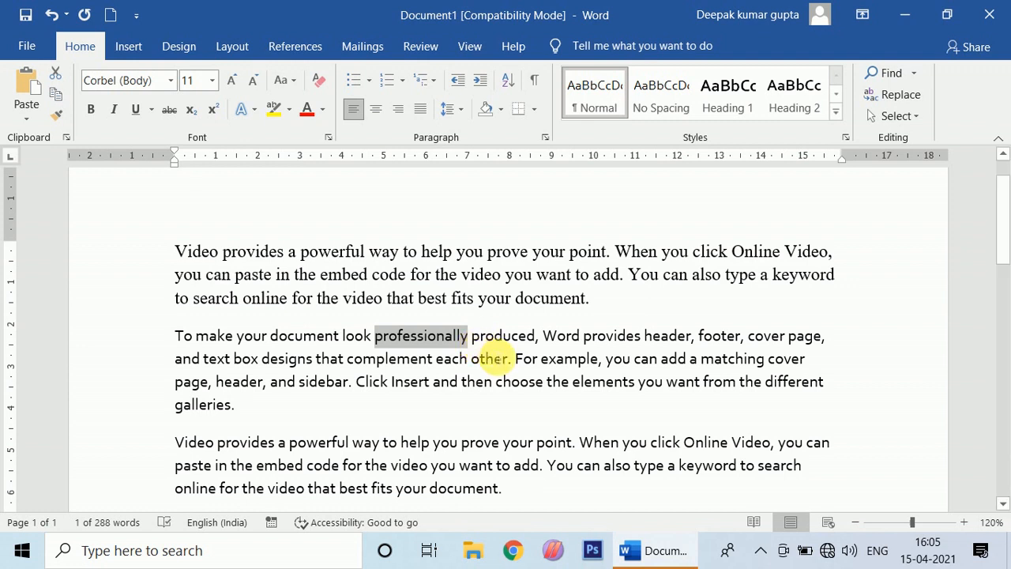
# Apply a double underline to "To make your document look professionally produced" and inspect it enlarged.
pyautogui.moveTo(171, 345); pyautogui.dragTo(545, 345)
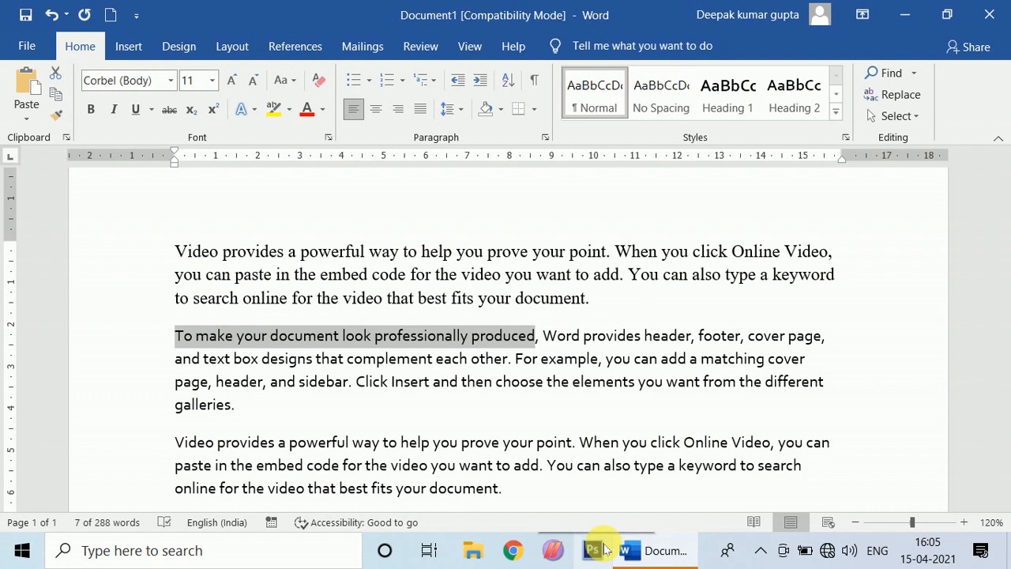
pyautogui.hotkey('ctrl', 'u')
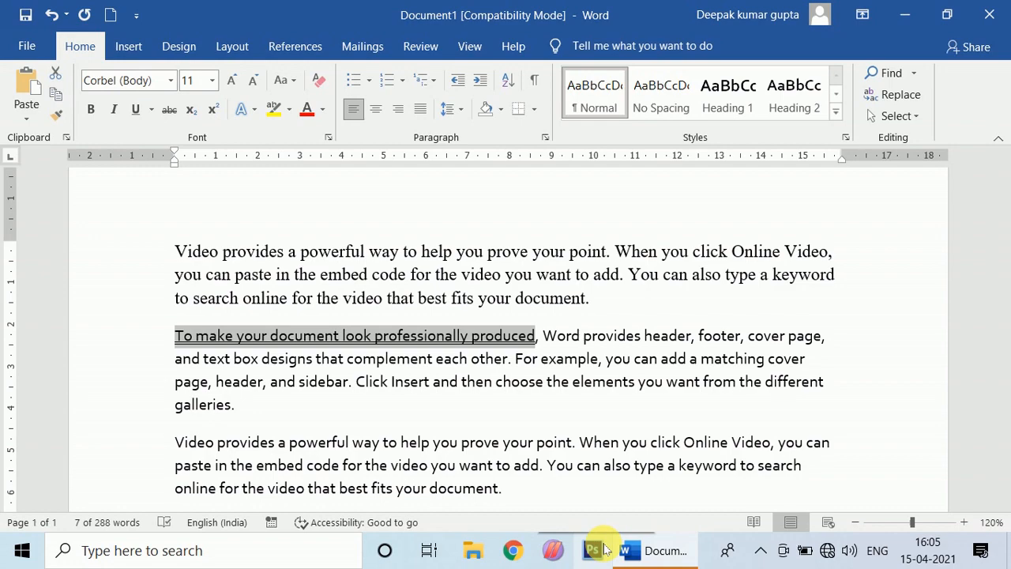
pyautogui.scroll(8, 481, 421)
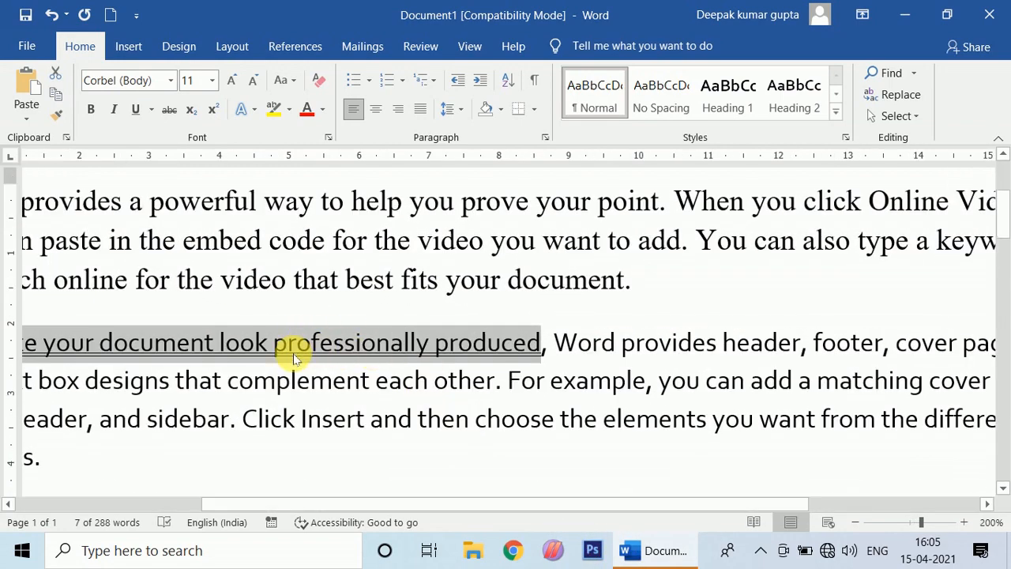
pyautogui.scroll(-5, 474, 399)
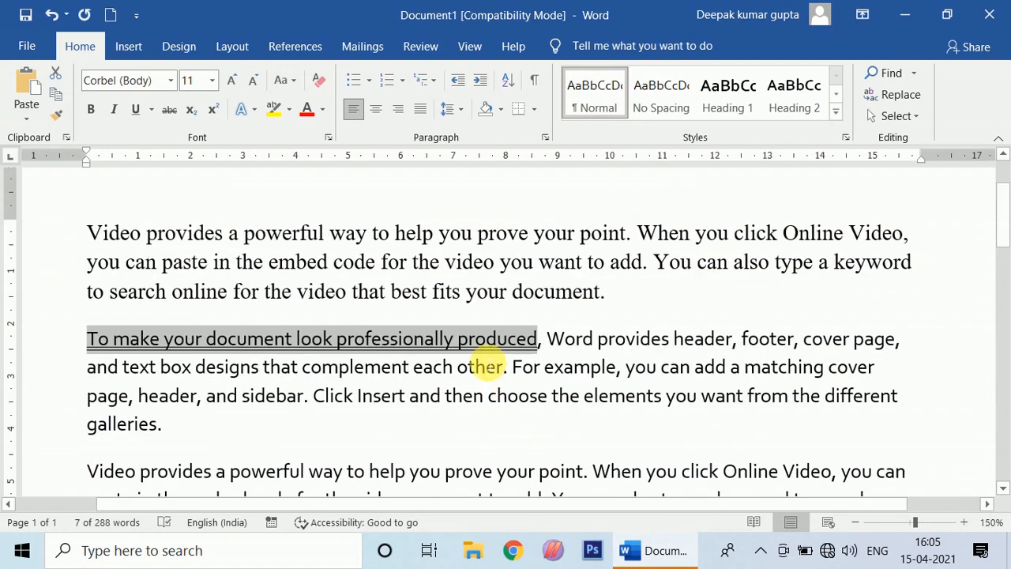
pyautogui.click(585, 366)
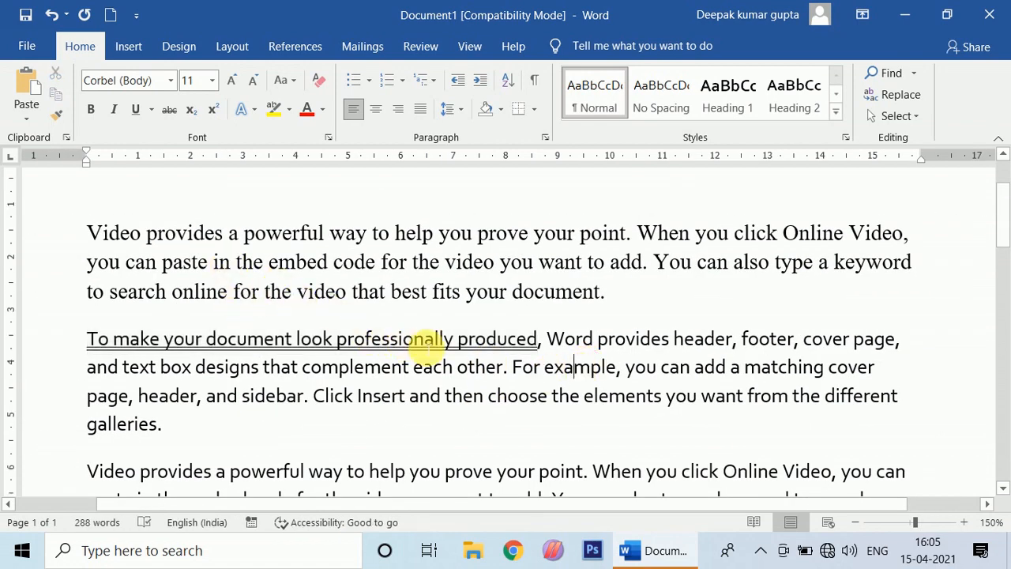
# Apply a single underline to the third paragraph's first sentence, "Video provides a powerful way to help you prove your point.".
pyautogui.scroll(-3, 264, 341)
pyautogui.moveTo(87, 204); pyautogui.dragTo(598, 208)
pyautogui.hotkey('ctrl', 'u')
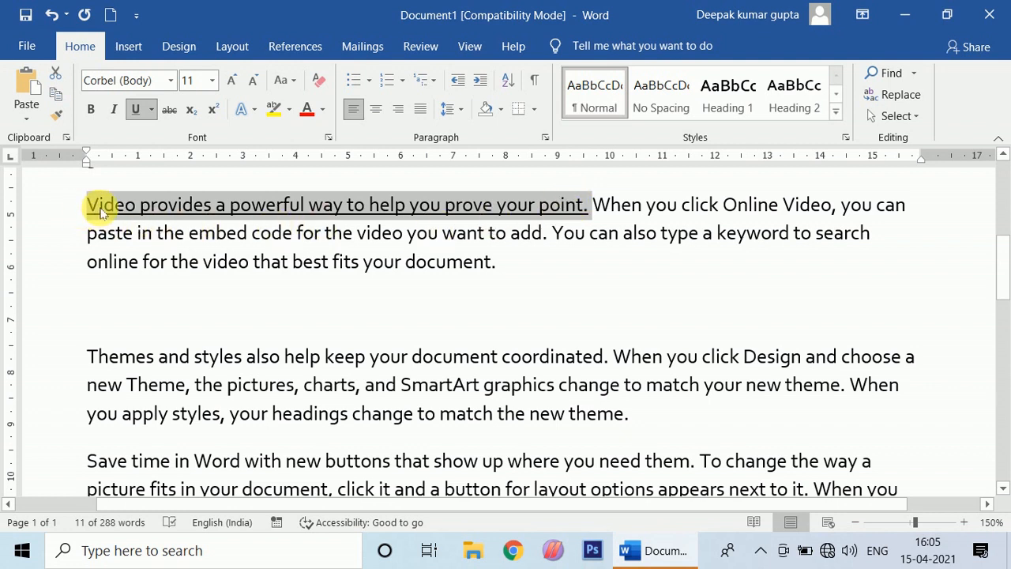
# Recolor the underline of the third paragraph's first sentence with a gold theme color, and remove that underline.
pyautogui.click(151, 110)
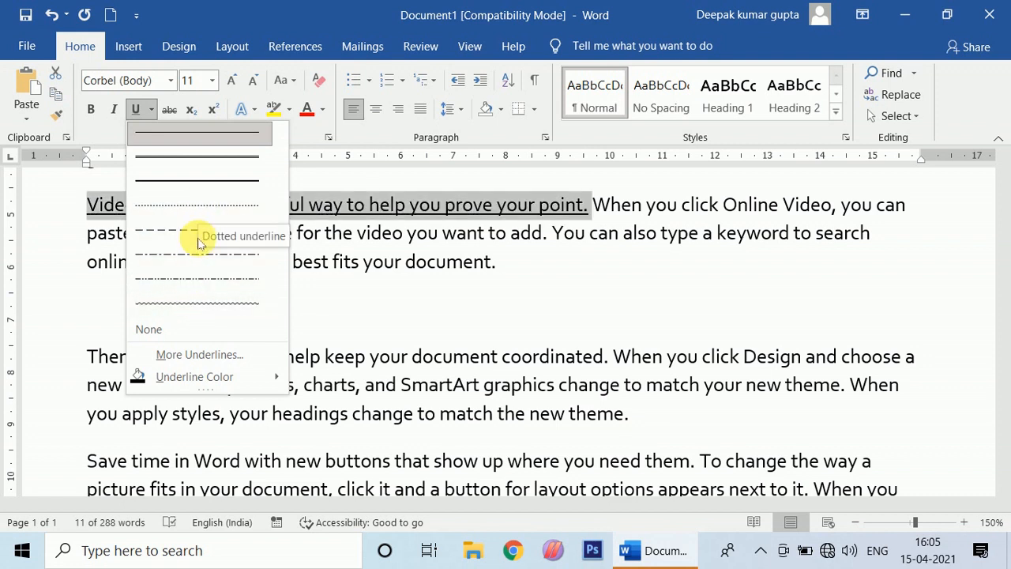
pyautogui.click(234, 381)
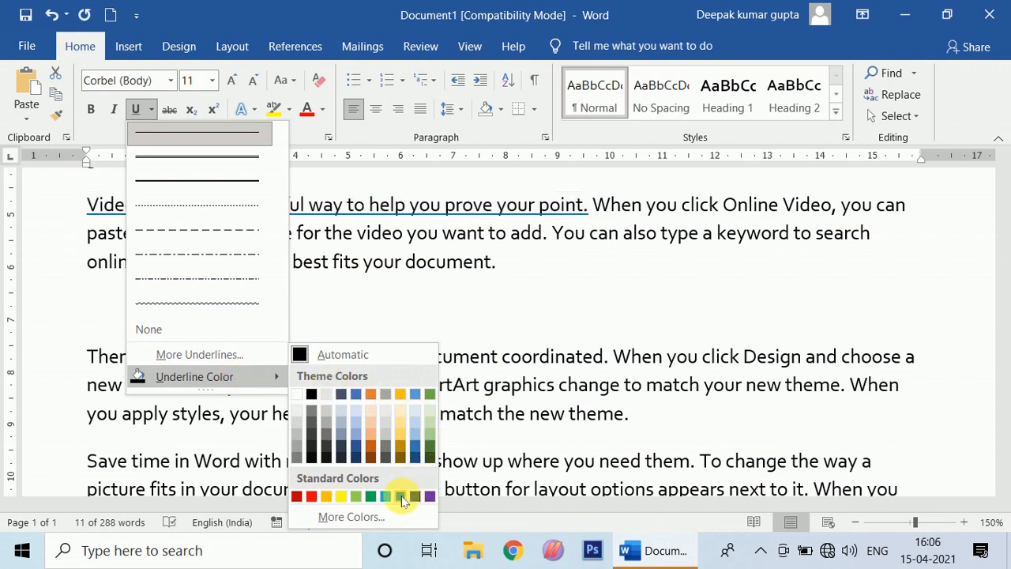
pyautogui.click(400, 433)
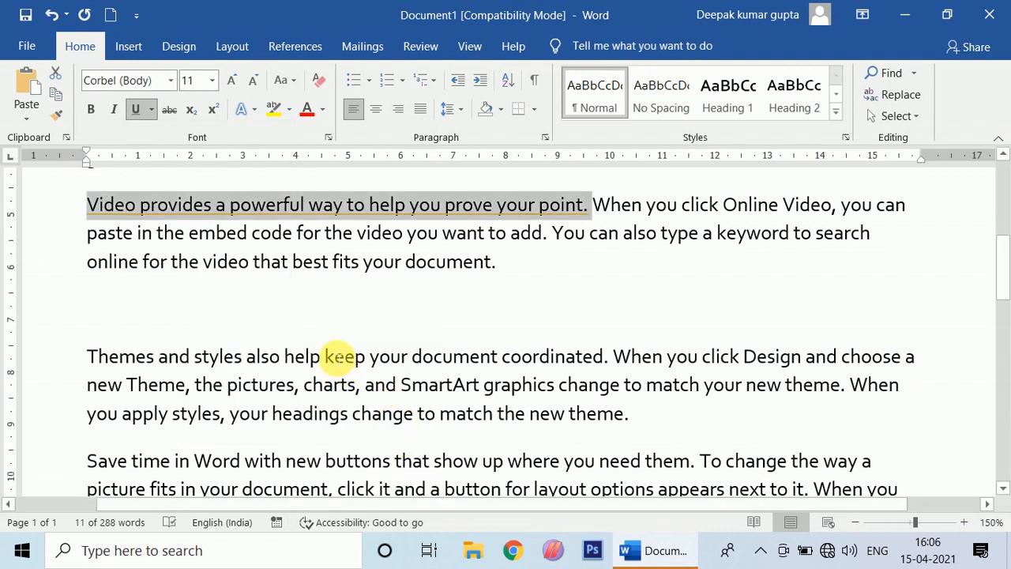
pyautogui.hotkey('ctrl', 'u')
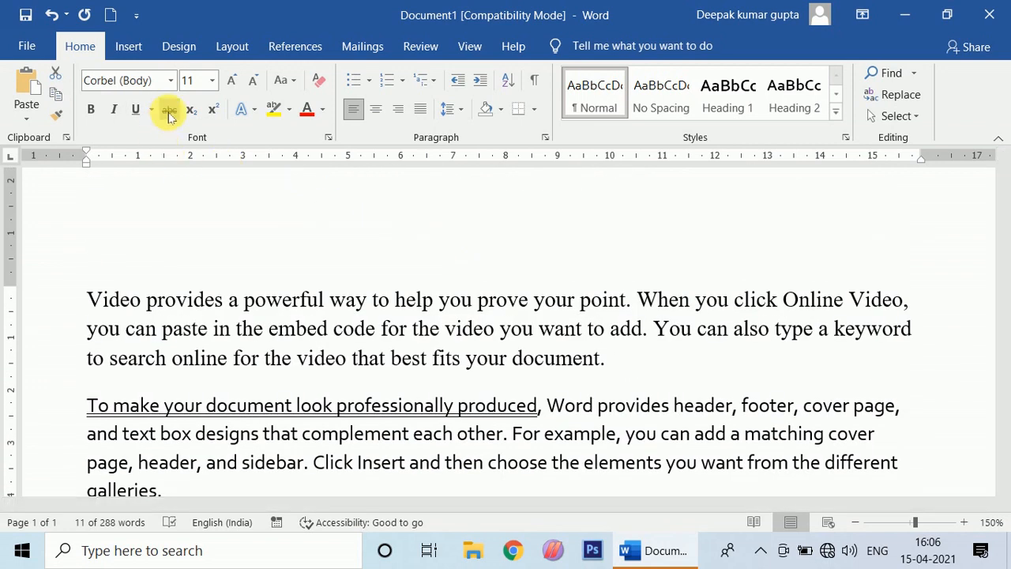
# Strike through "provides a powerful" in the first paragraph's first line and remove the strikethrough again.
pyautogui.scroll(1, 427, 297)
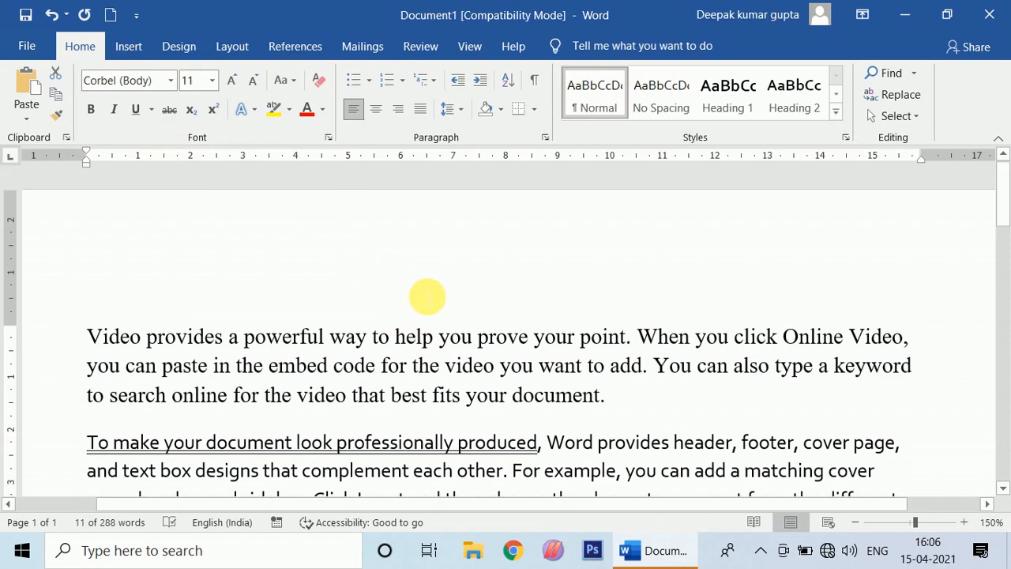
pyautogui.scroll(-3, 429, 311)
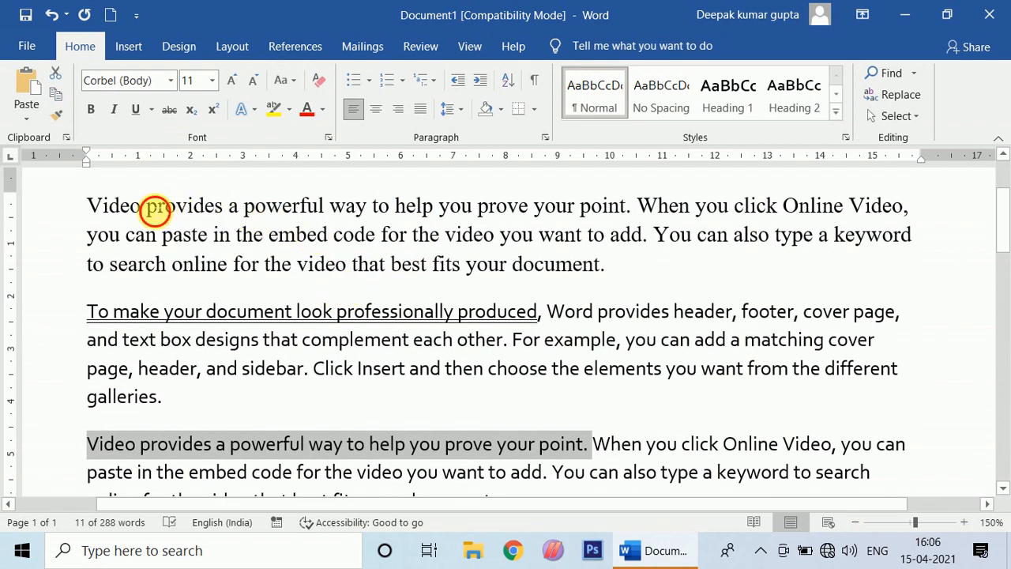
pyautogui.moveTo(155, 210); pyautogui.dragTo(312, 209)
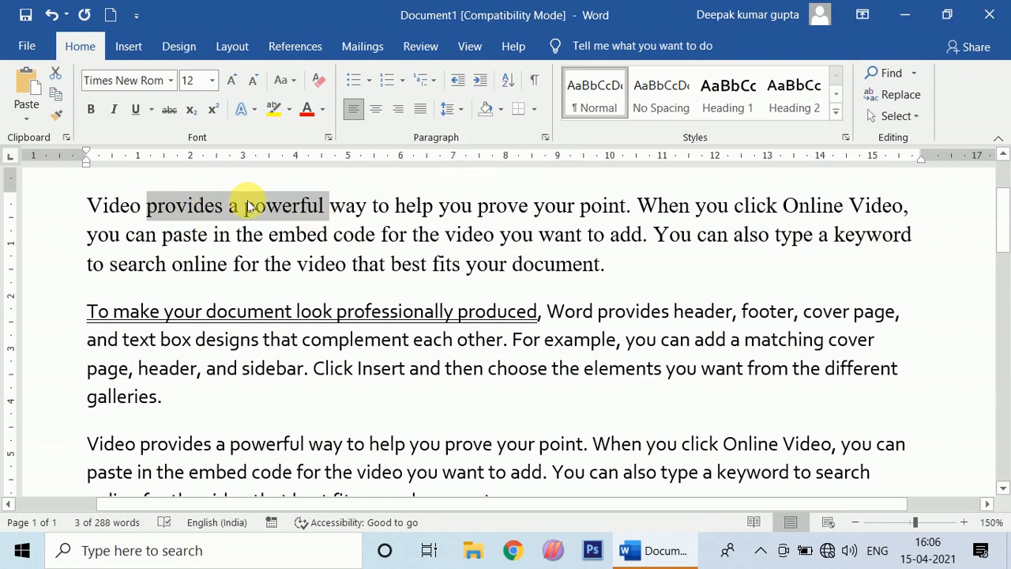
pyautogui.click(169, 110)
pyautogui.click(169, 110)
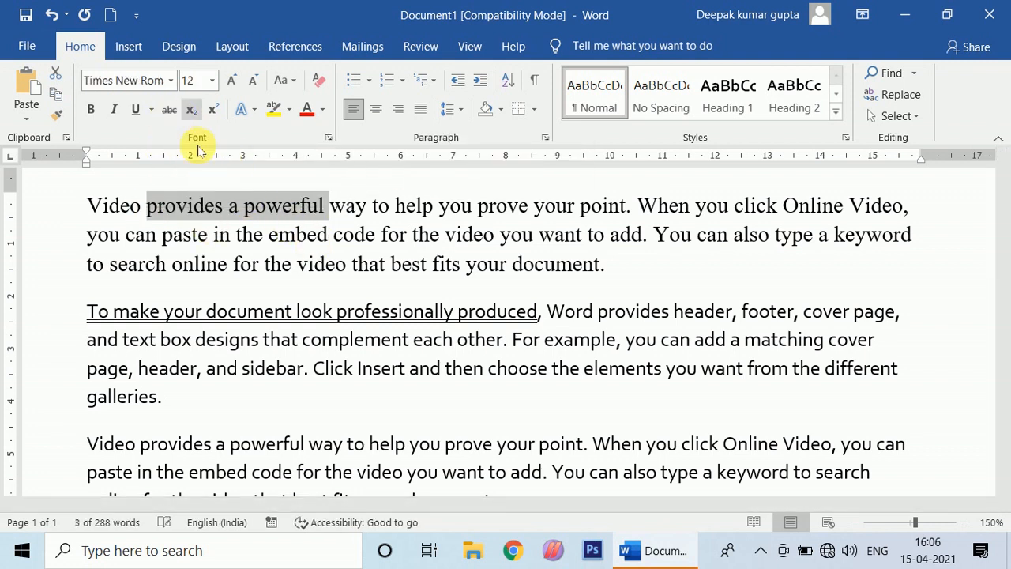
# Add a new line reading "T-shirt 599/- 499/-" below the "01" line at the end of the document.
pyautogui.scroll(-10, 419, 305)
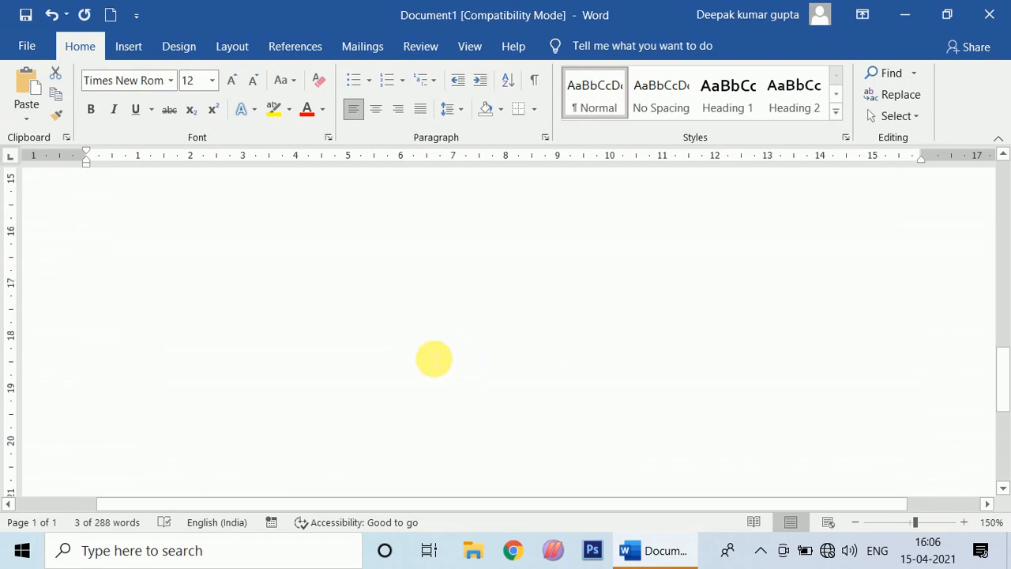
pyautogui.scroll(2, 434, 360)
pyautogui.click(400, 388)
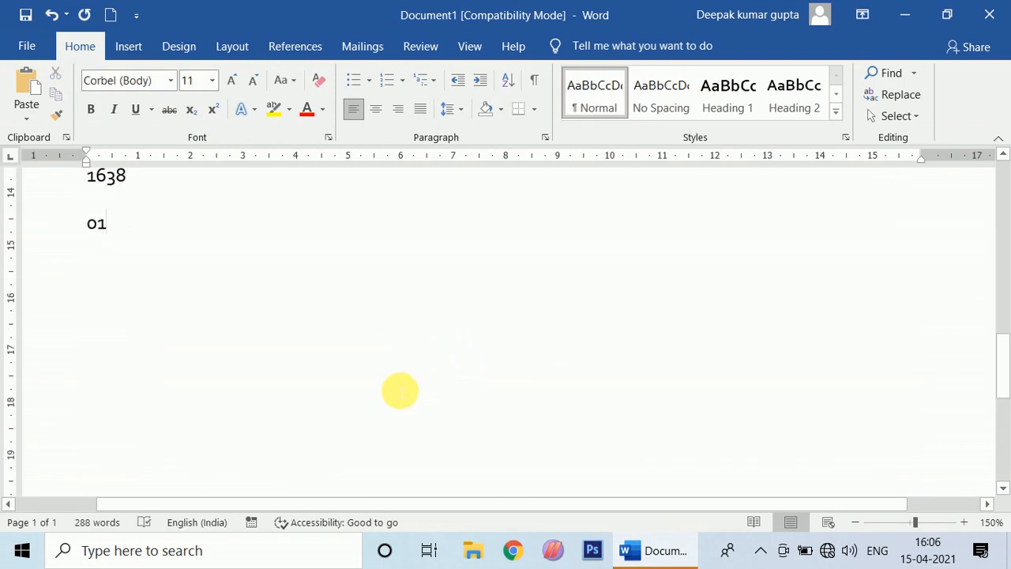
pyautogui.press('Return')
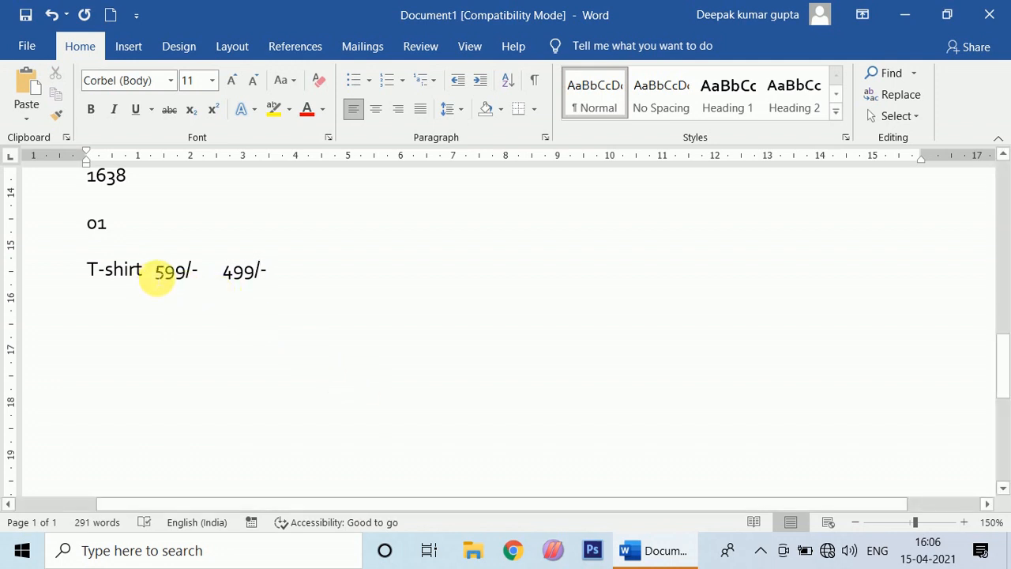
# Strike through only the price 599 in the T-shirt line and inspect it enlarged to 200%.
pyautogui.moveTo(104, 271); pyautogui.dragTo(185, 273)
pyautogui.click(198, 276)
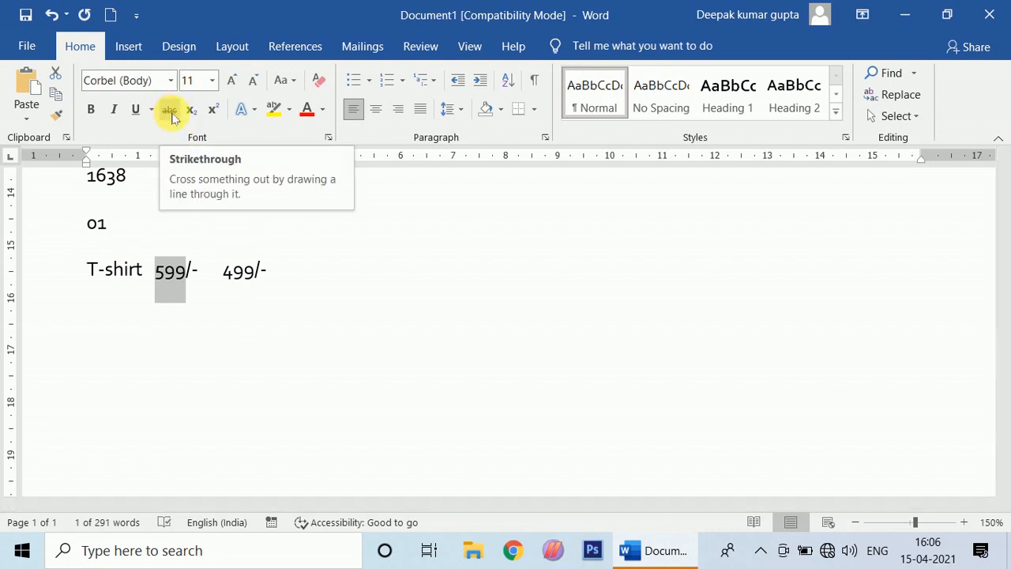
pyautogui.click(172, 112)
pyautogui.click(237, 338)
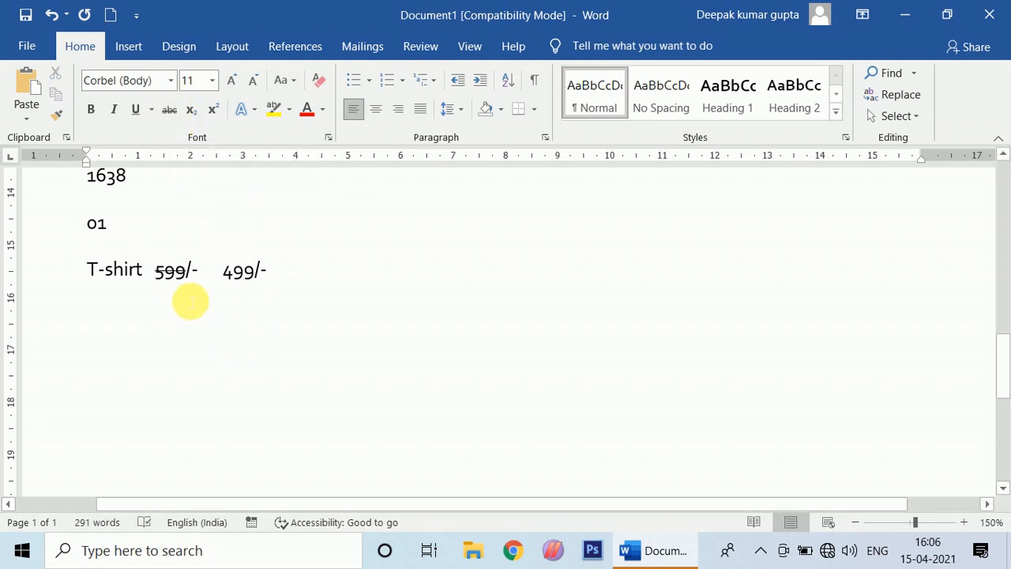
pyautogui.keyDown('ctrl'); pyautogui.scroll(5, 189, 300); pyautogui.keyUp('ctrl')
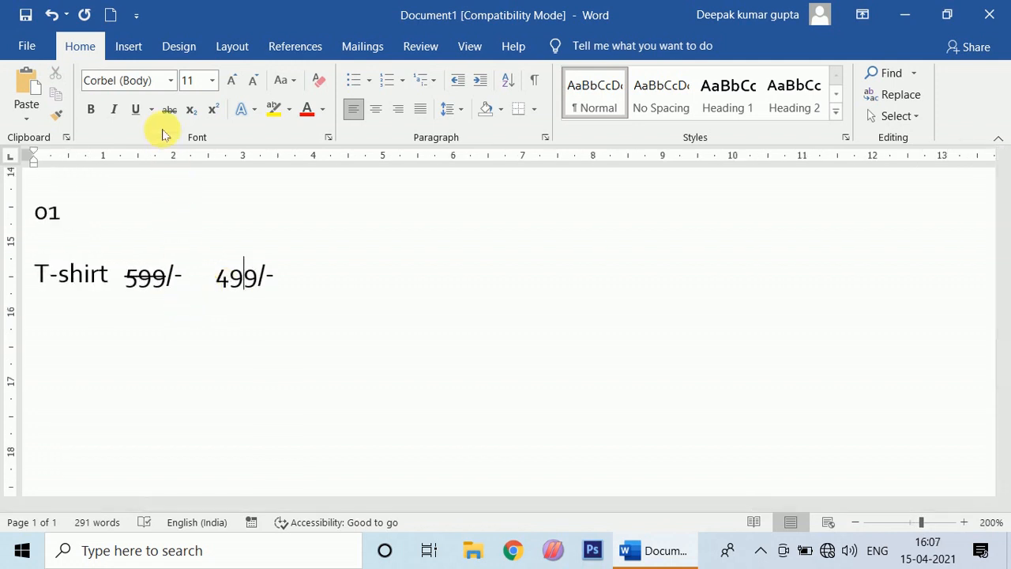
# Insert a new line below the "Reading is easier" paragraph containing "Log" with a subscript 10, ending in normal text.
pyautogui.scroll(3, 301, 262)
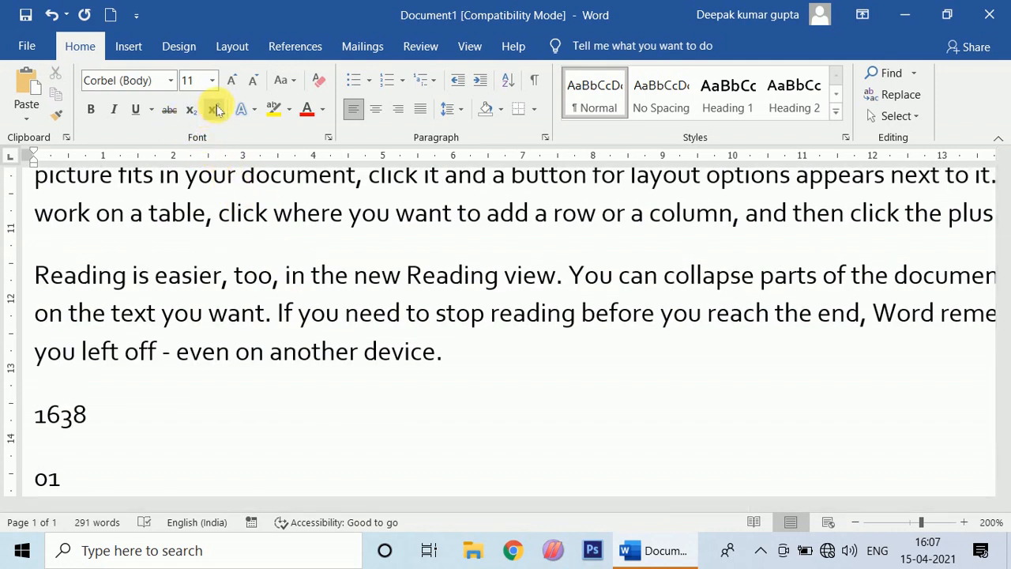
pyautogui.scroll(-3, 237, 182)
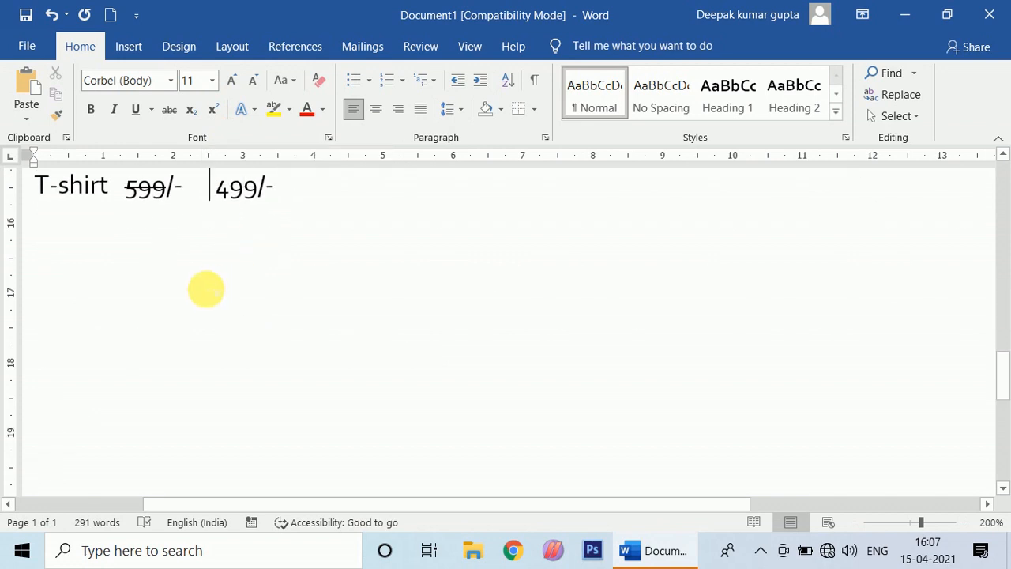
pyautogui.scroll(5, 332, 233)
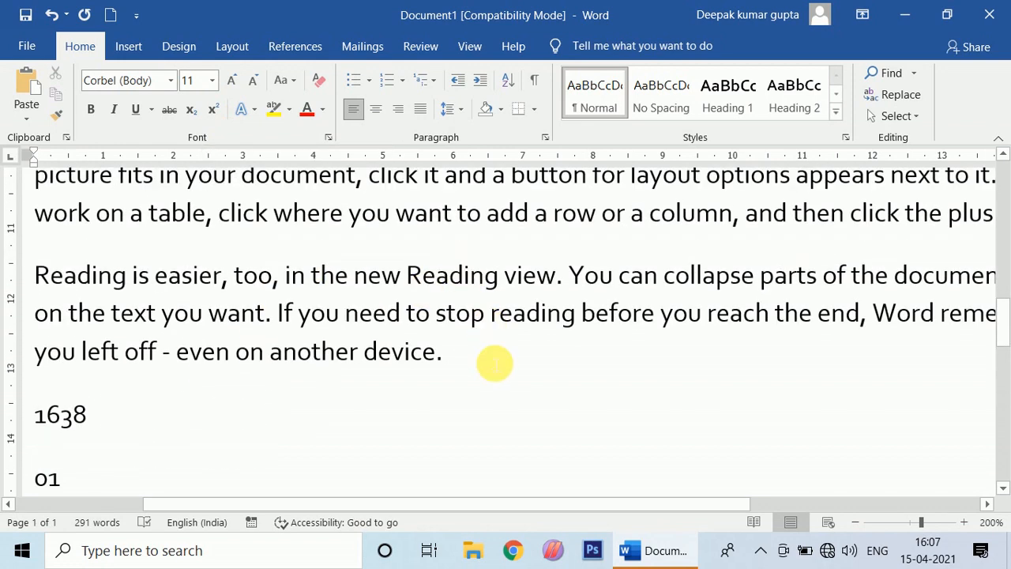
pyautogui.press('Return')
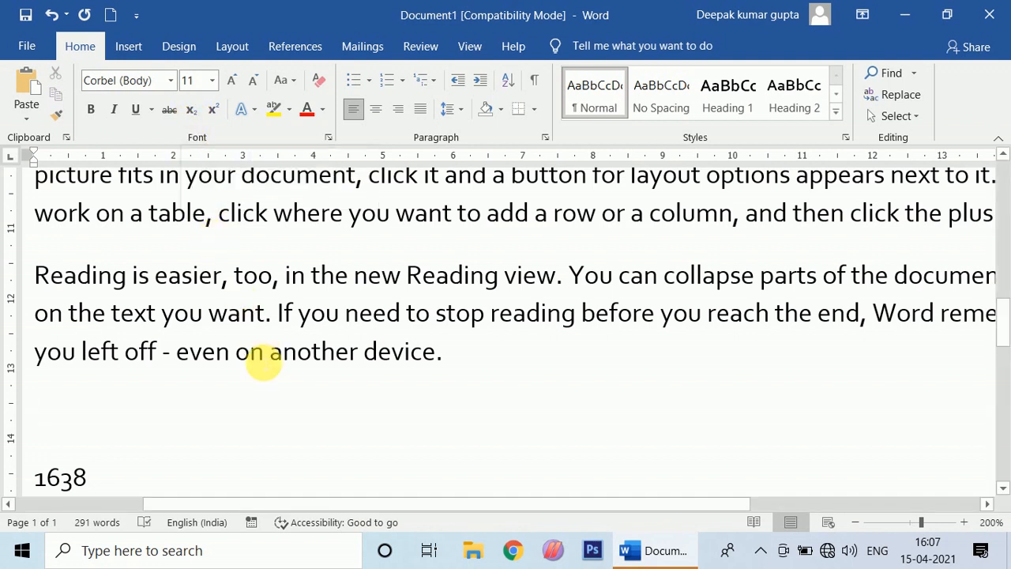
pyautogui.write('LO')
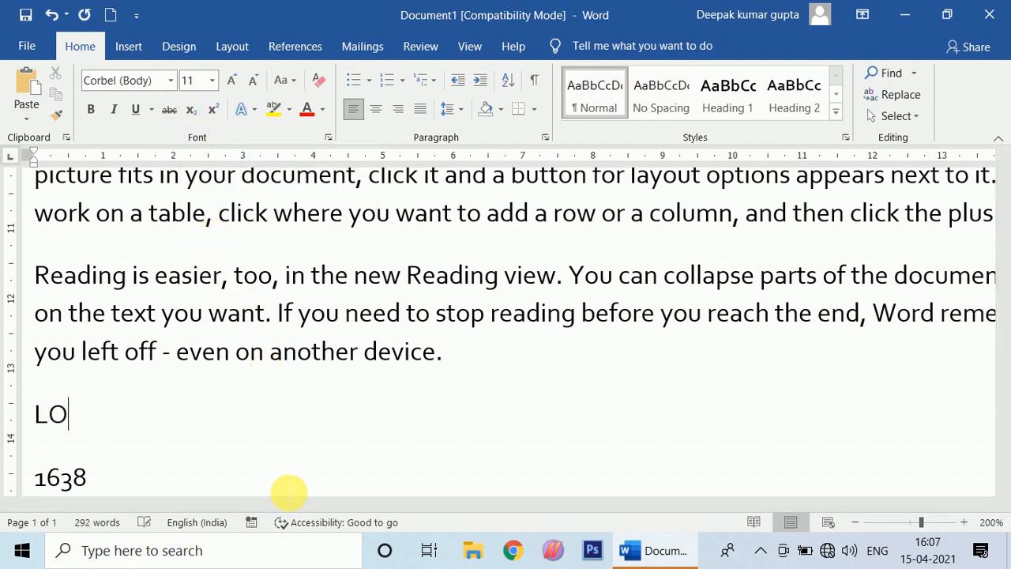
pyautogui.press('BackSpace')
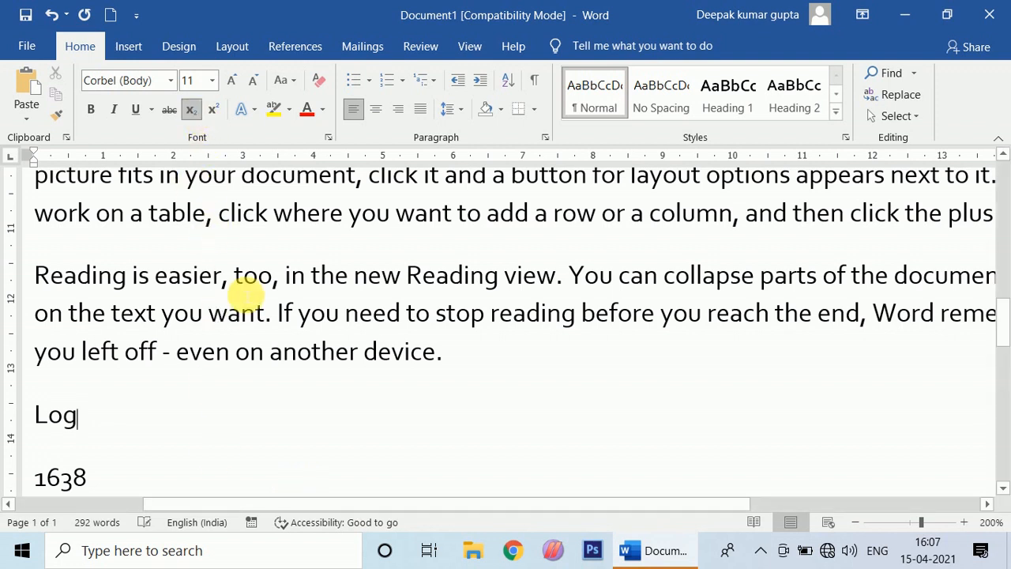
pyautogui.write('10')
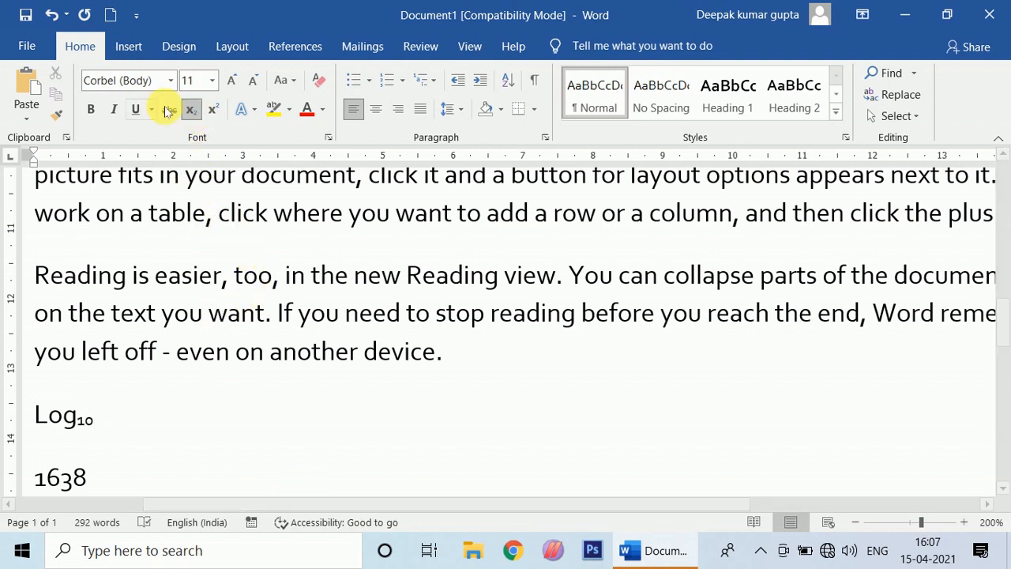
pyautogui.click(193, 111)
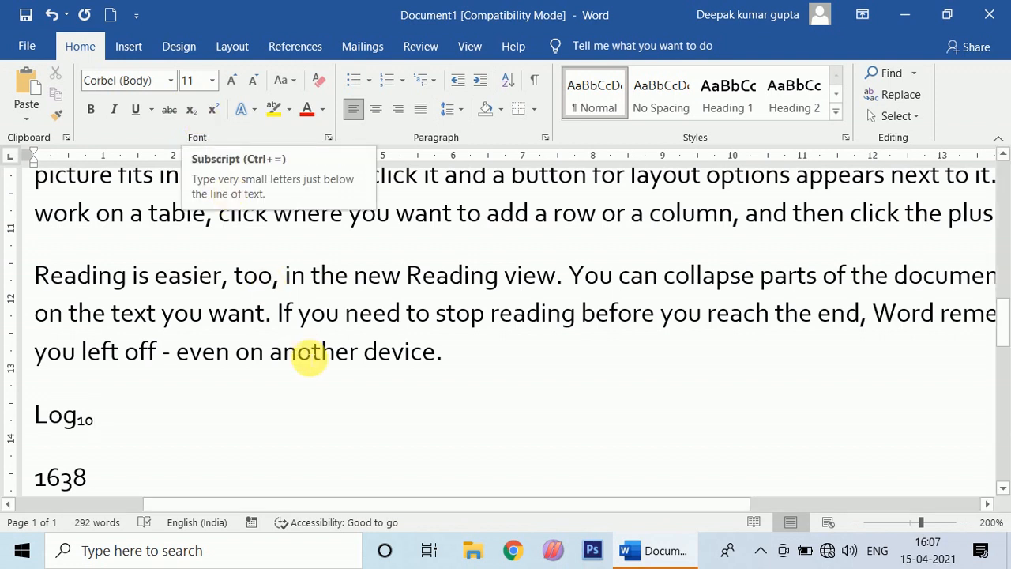
# Add the formula H₂O after Log₁₀ on the same line, with the 2 as subscript.
pyautogui.press('alt')
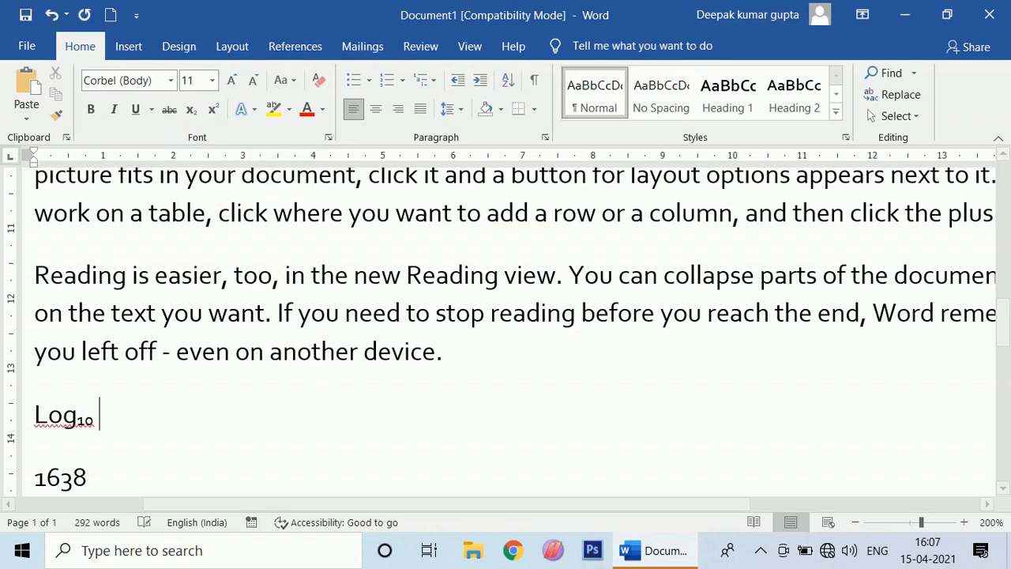
pyautogui.write('H')
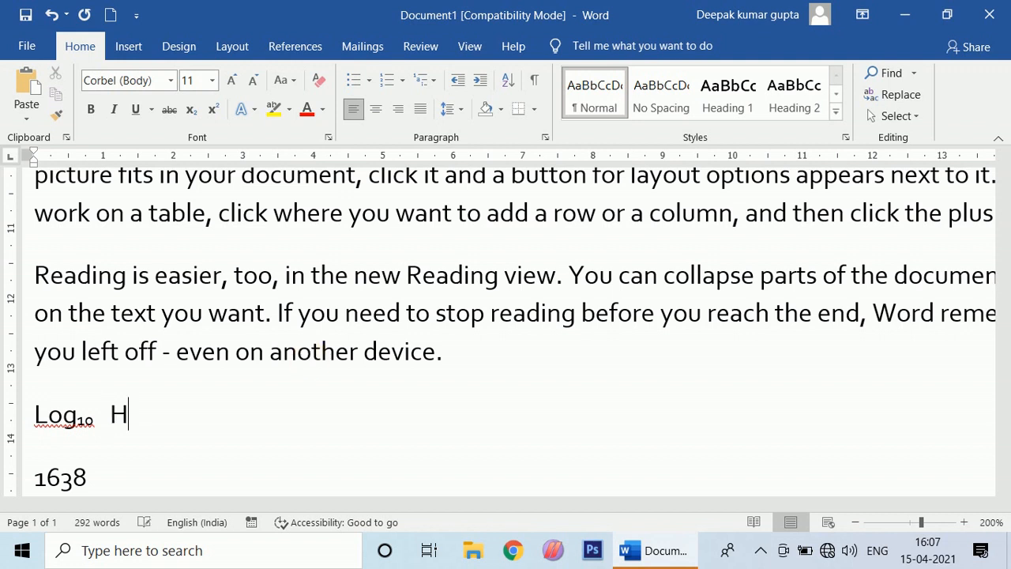
pyautogui.click(190, 111)
pyautogui.write('2')
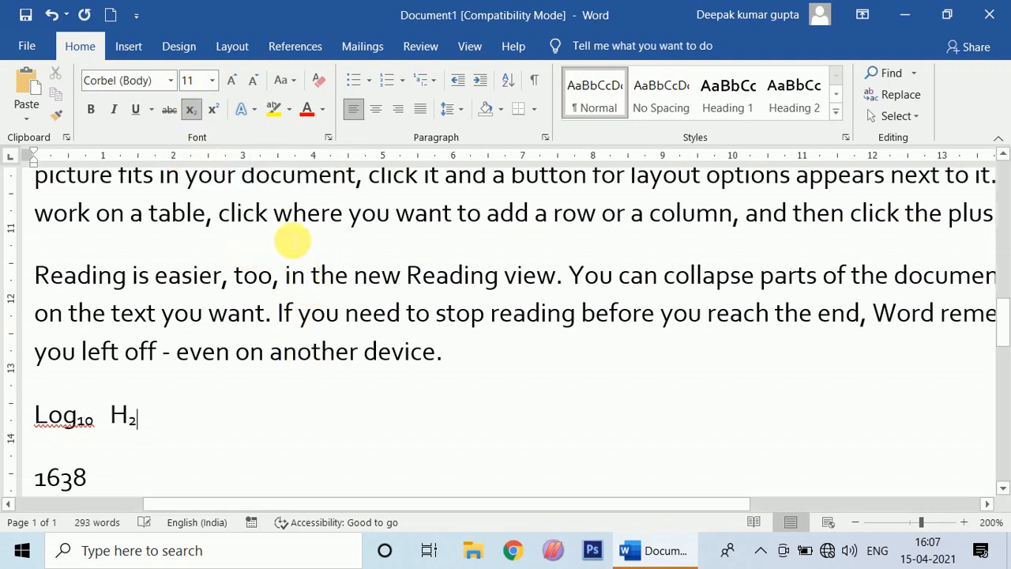
pyautogui.click(192, 115)
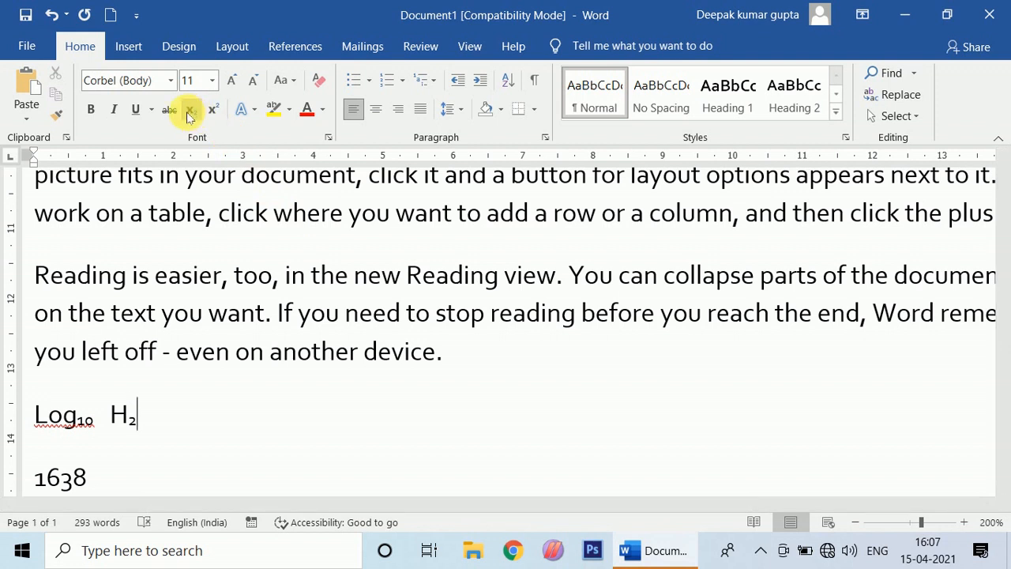
pyautogui.write('O')
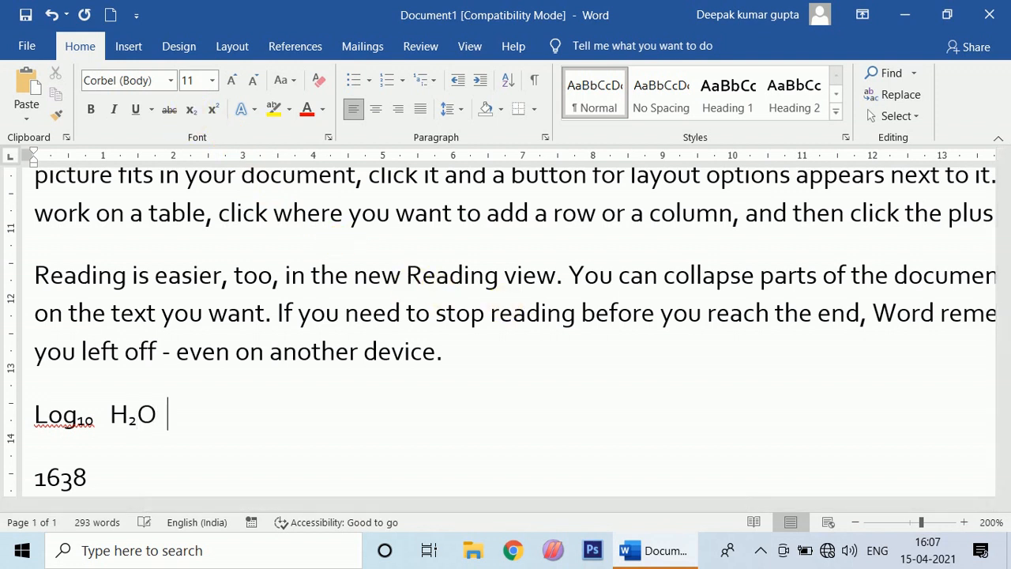
# Add "(A+B)" with a superscript 2 after H₂O and return to normal text.
pyautogui.click(215, 111)
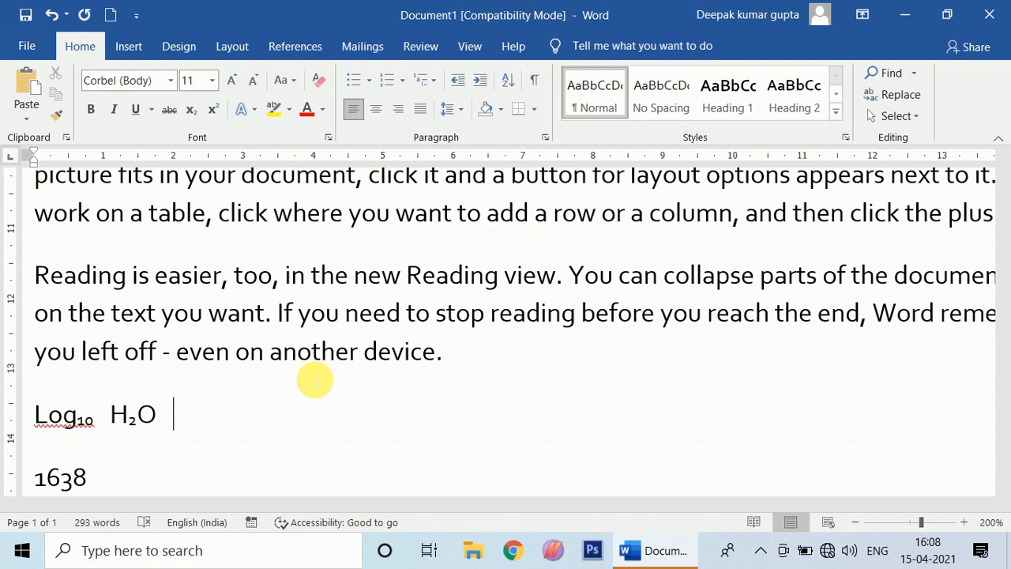
pyautogui.write('(A+B')
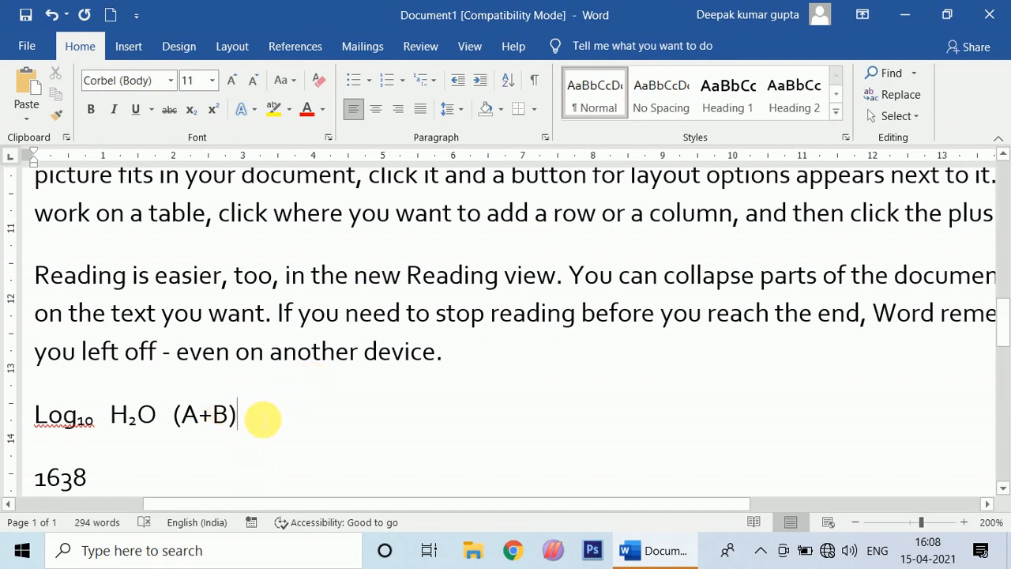
pyautogui.click(214, 113)
pyautogui.write('2')
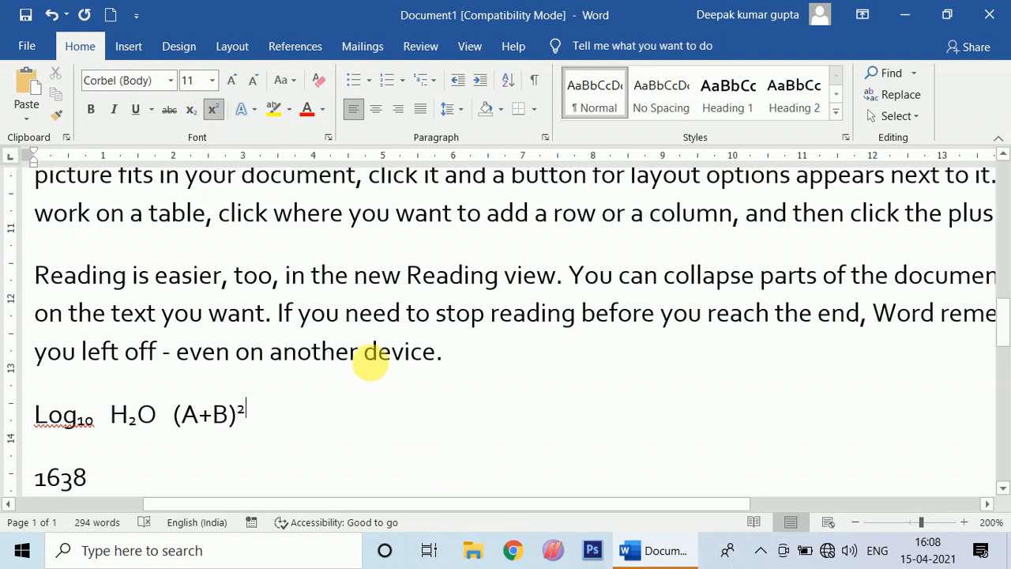
pyautogui.click(214, 109)
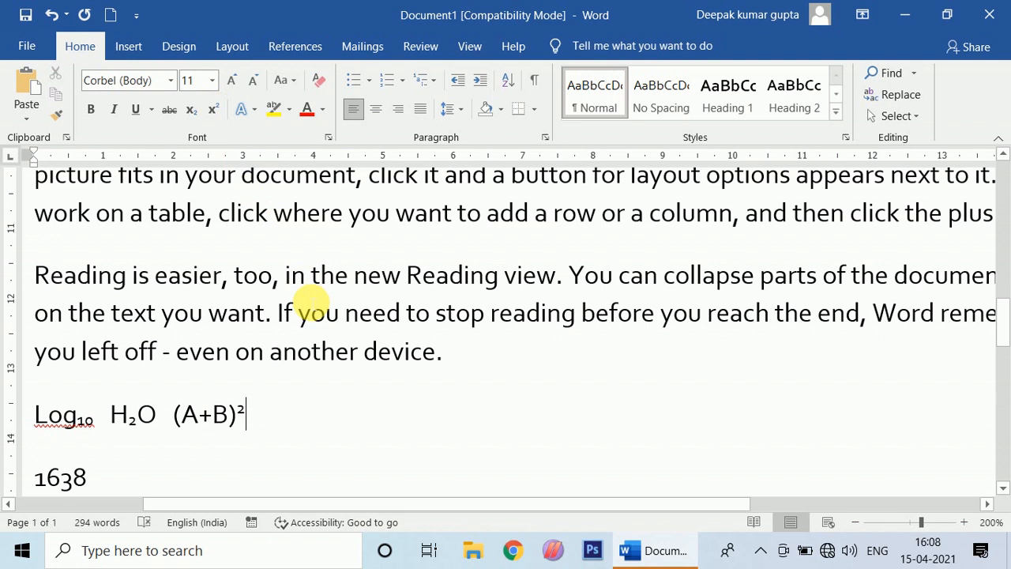
# Continue the formula after (A+B)² with "=A²+B²+2ab", setting the exponents of A and B as superscript.
pyautogui.write('=A')
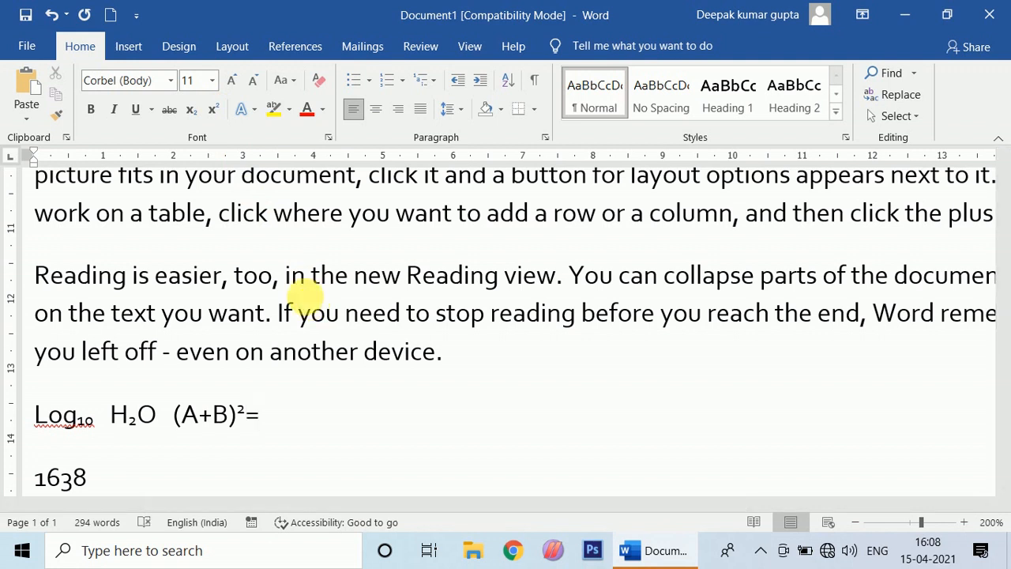
pyautogui.click(216, 114)
pyautogui.write('2')
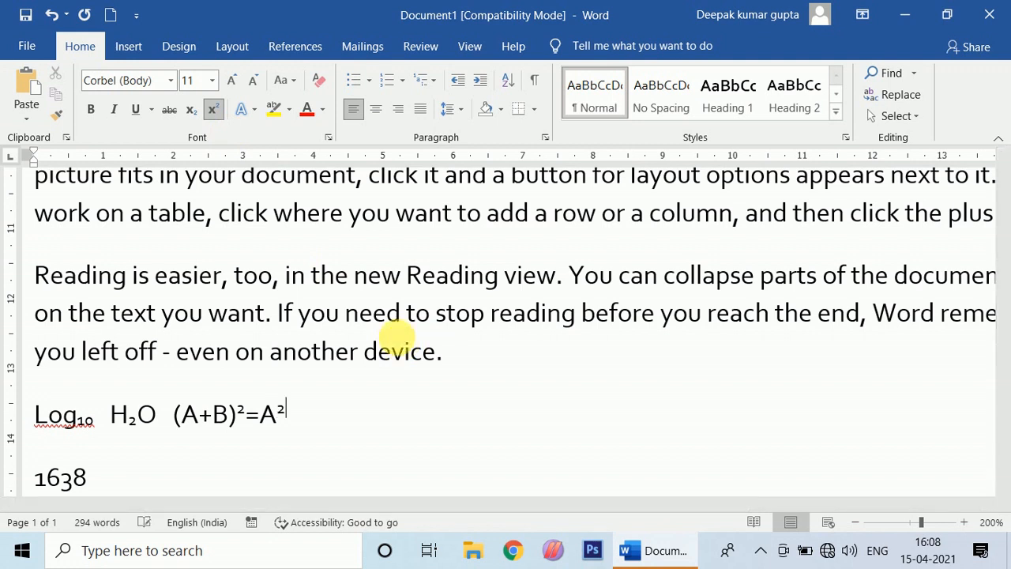
pyautogui.click(212, 109)
pyautogui.write('+')
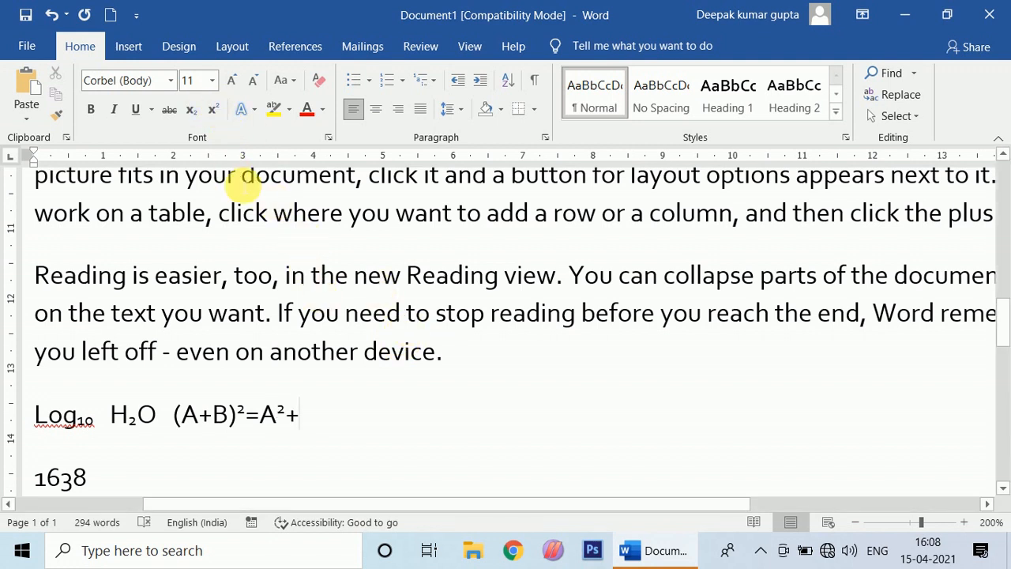
pyautogui.write('B')
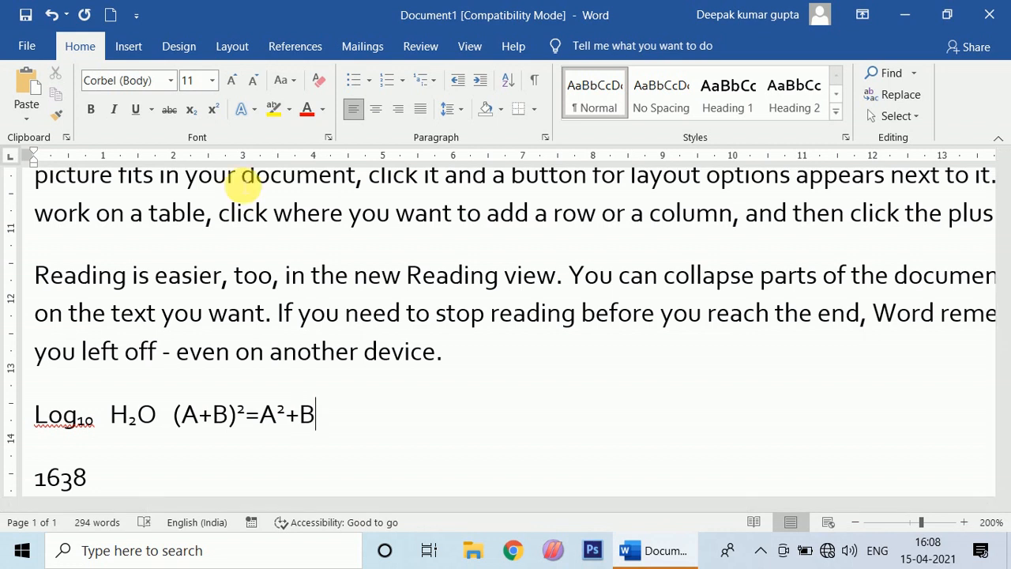
pyautogui.click(212, 109)
pyautogui.click(214, 112)
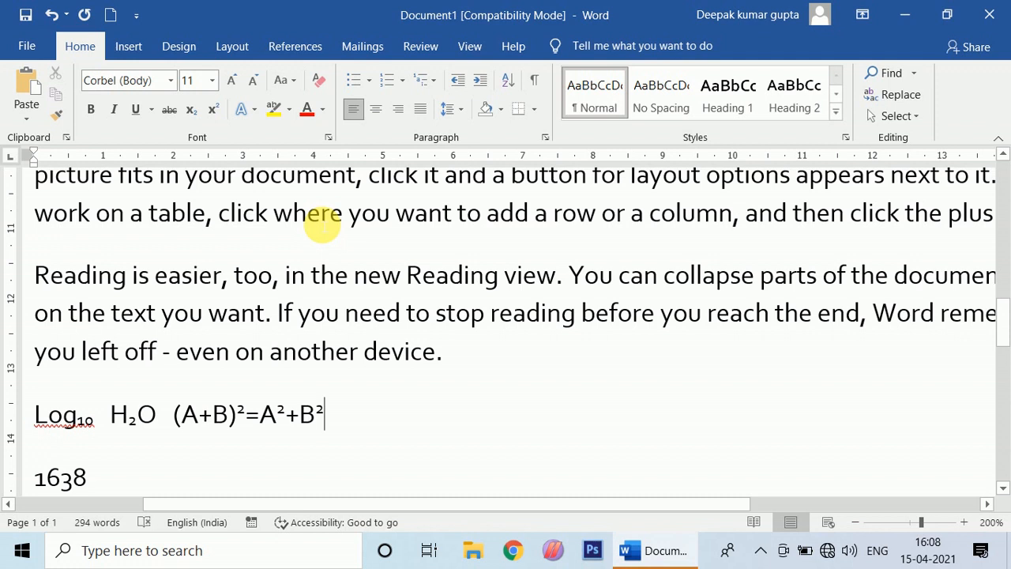
pyautogui.write('+2ab')
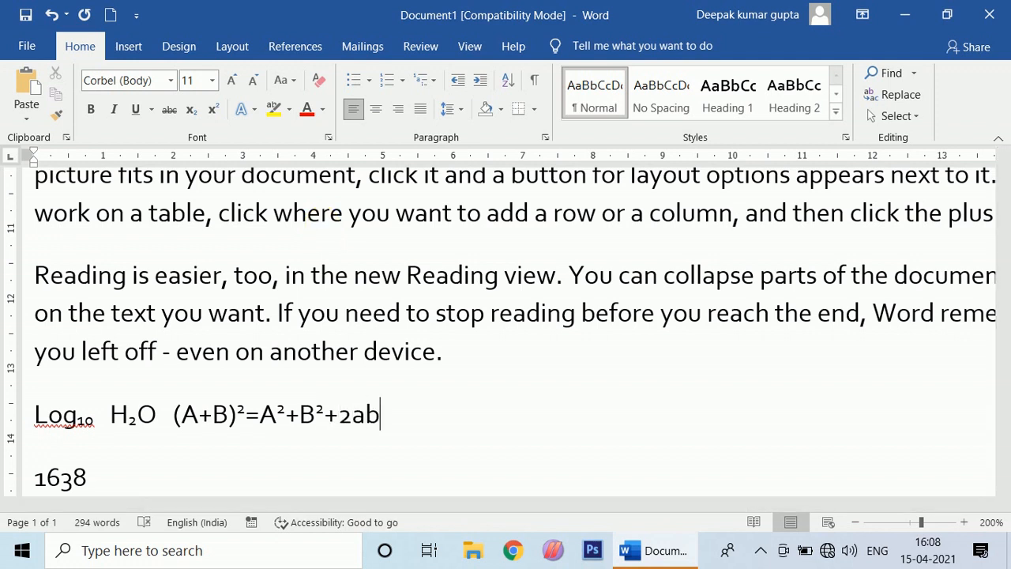
# Replace the "2ab" at the end of the (A+B)² formula with "2AB".
pyautogui.press('Down')
pyautogui.press('Down')
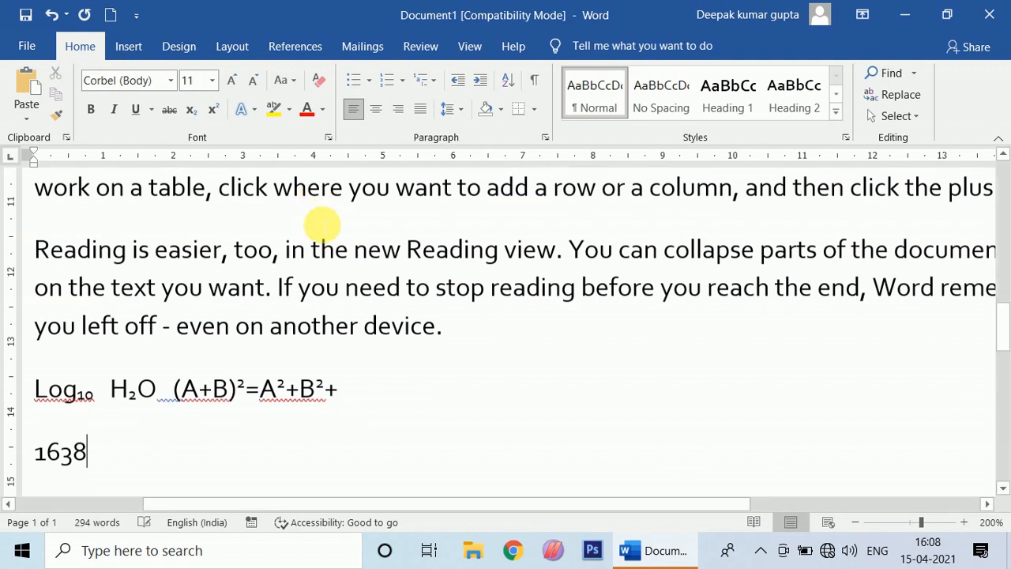
pyautogui.press('BackSpace')
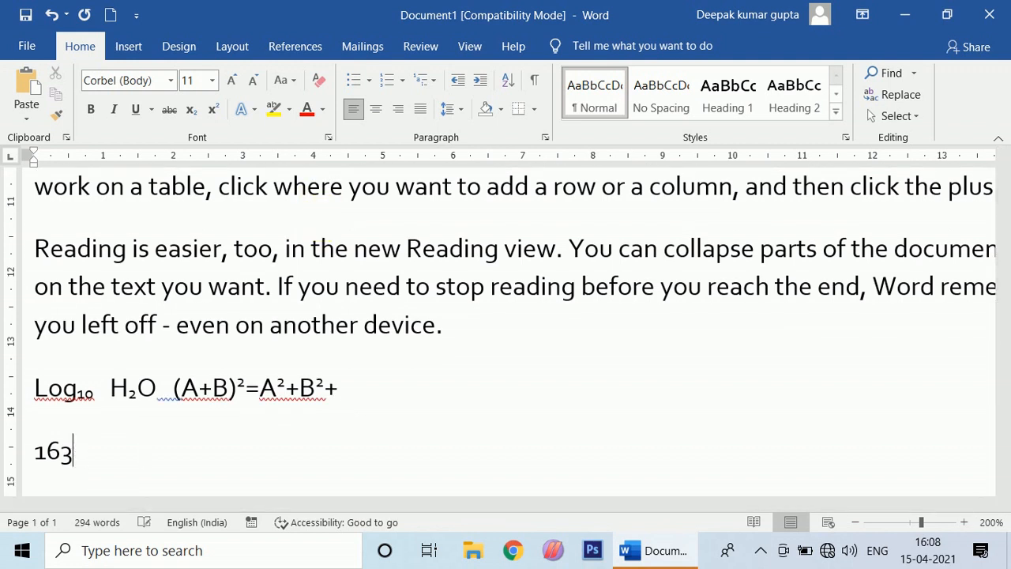
pyautogui.click(431, 397)
pyautogui.write('2AB')
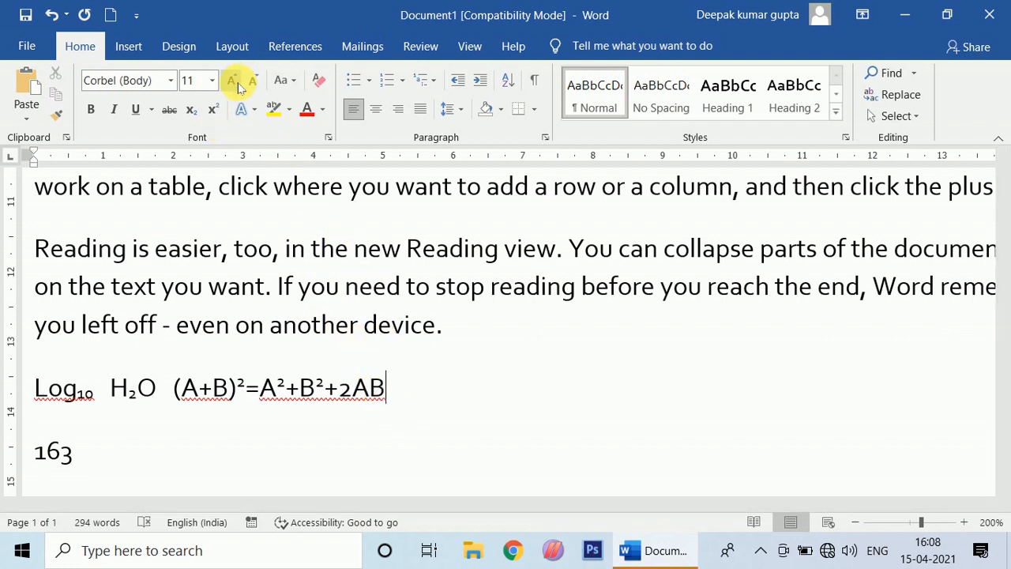
# Increase the formula line's font size by two increments and reduce it back to 11.
pyautogui.moveTo(411, 398); pyautogui.dragTo(49, 384)
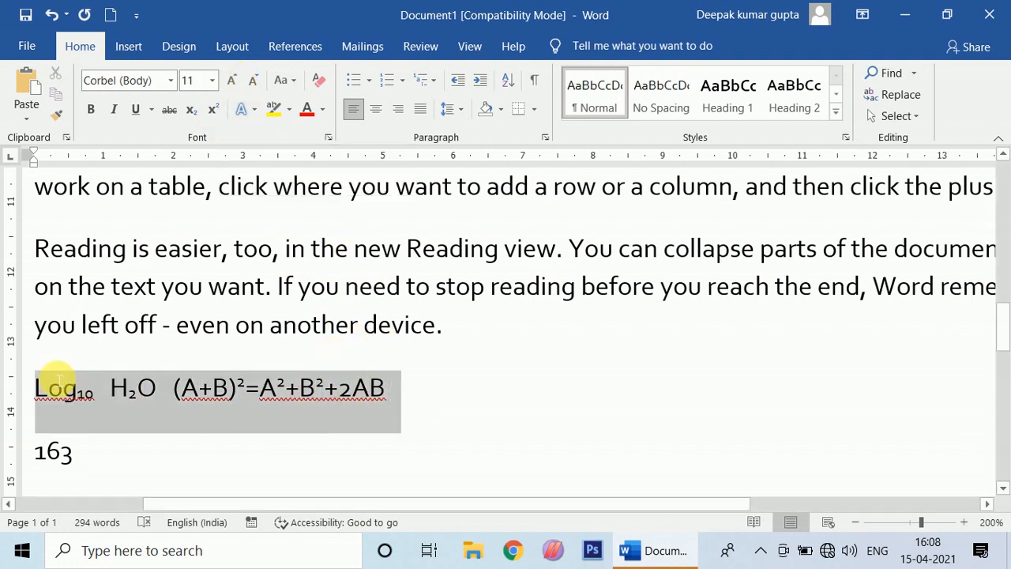
pyautogui.click(227, 81)
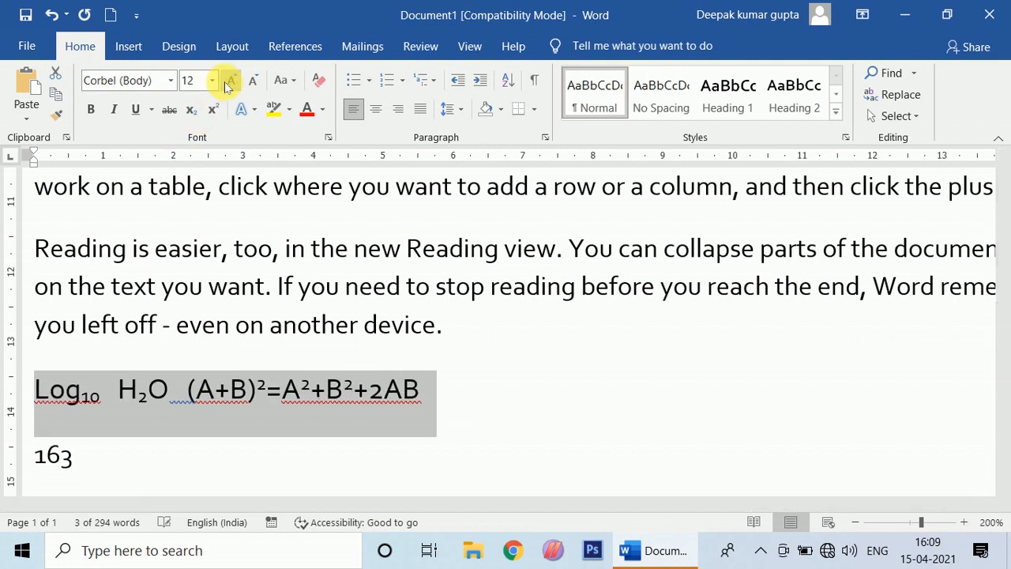
pyautogui.click(227, 82)
pyautogui.click(253, 82)
pyautogui.click(252, 82)
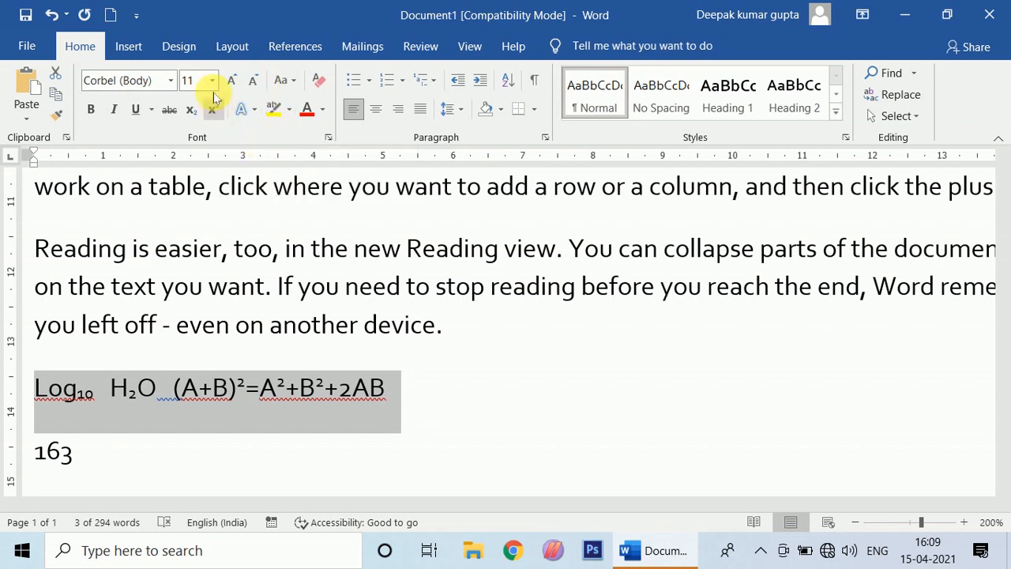
pyautogui.click(423, 376)
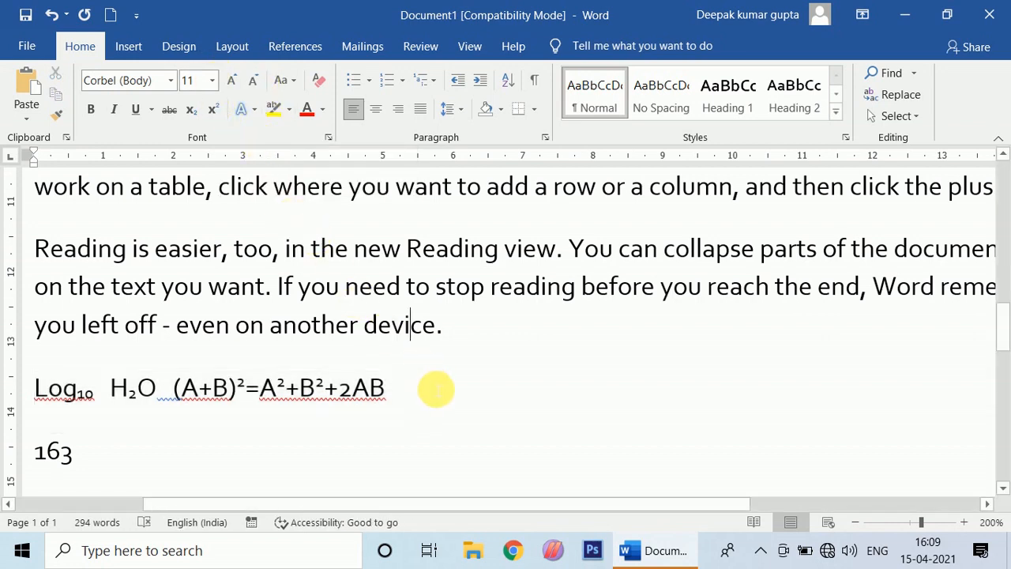
# Change the case of the first "Video provides" paragraph to UPPERCASE.
pyautogui.scroll(5, 300, 219)
pyautogui.scroll(4, 300, 218)
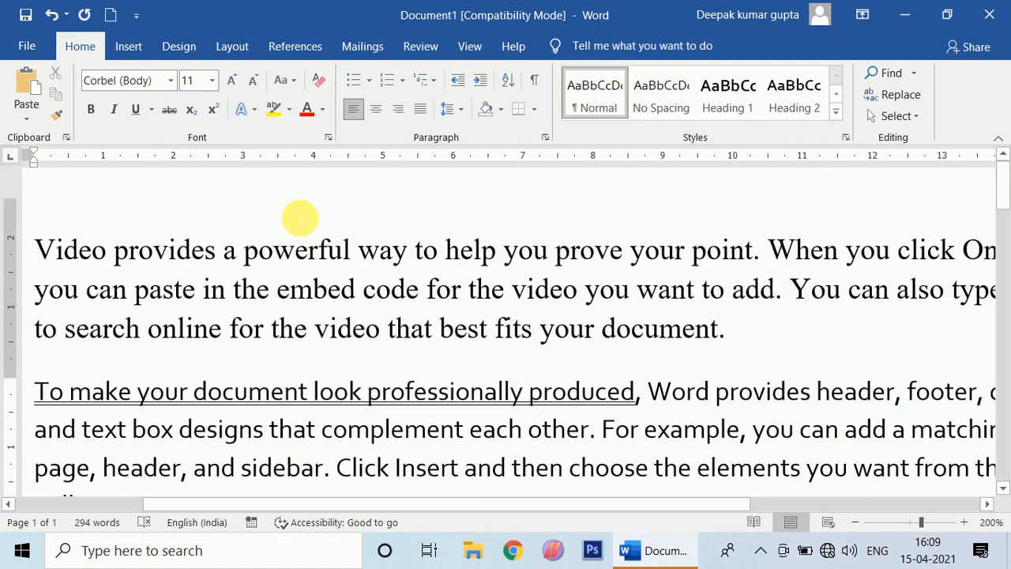
pyautogui.scroll(-7, 387, 316)
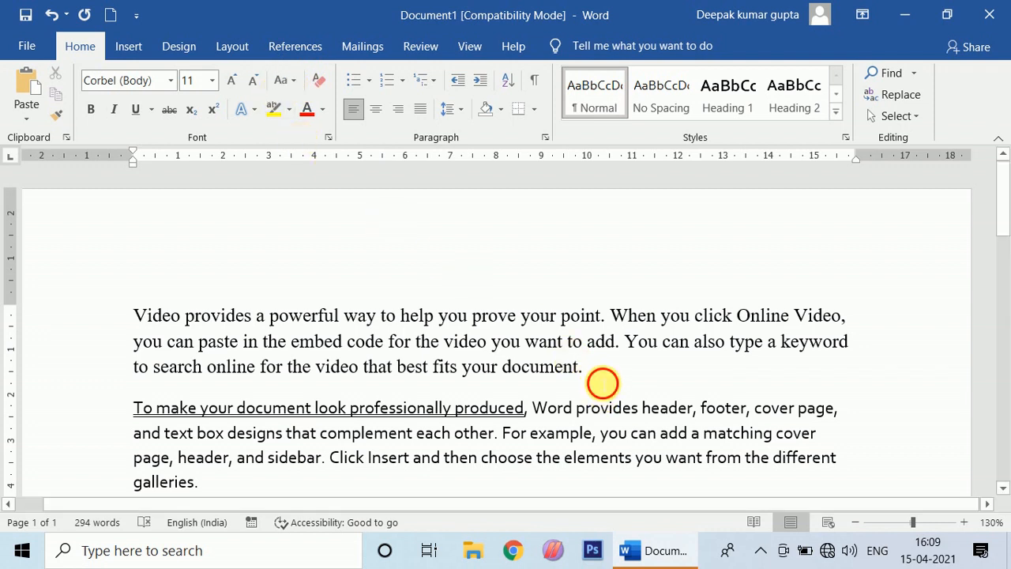
pyautogui.moveTo(585, 369); pyautogui.dragTo(131, 315)
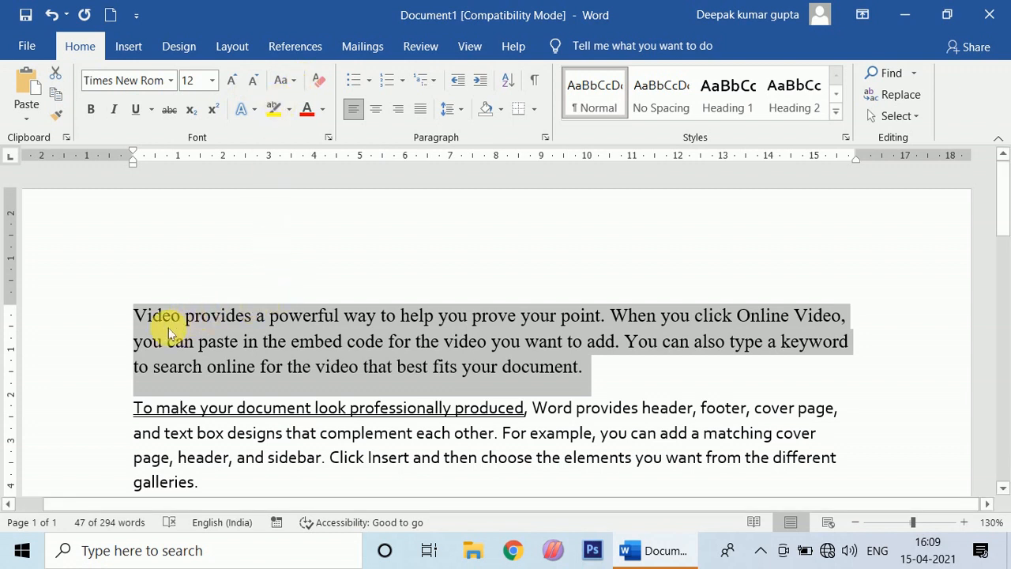
pyautogui.click(283, 80)
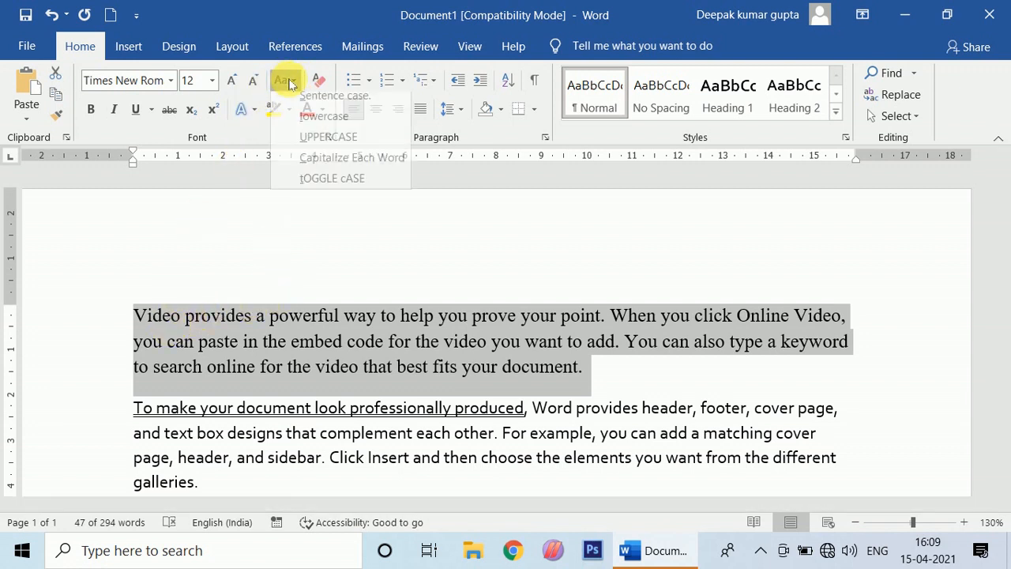
pyautogui.click(329, 146)
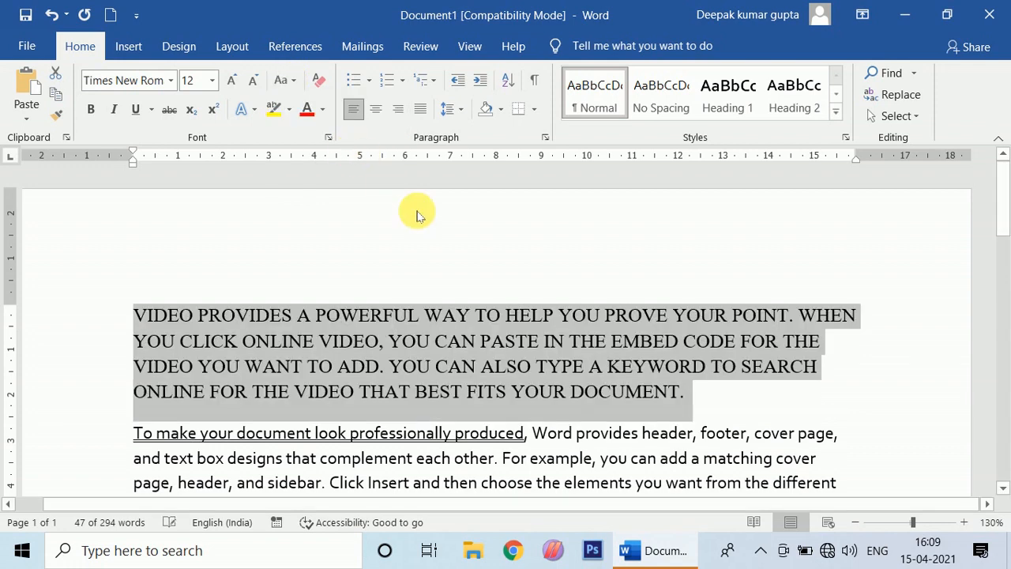
# Change the case of the first "Video provides" paragraph to lowercase.
pyautogui.moveTo(699, 398); pyautogui.dragTo(133, 310)
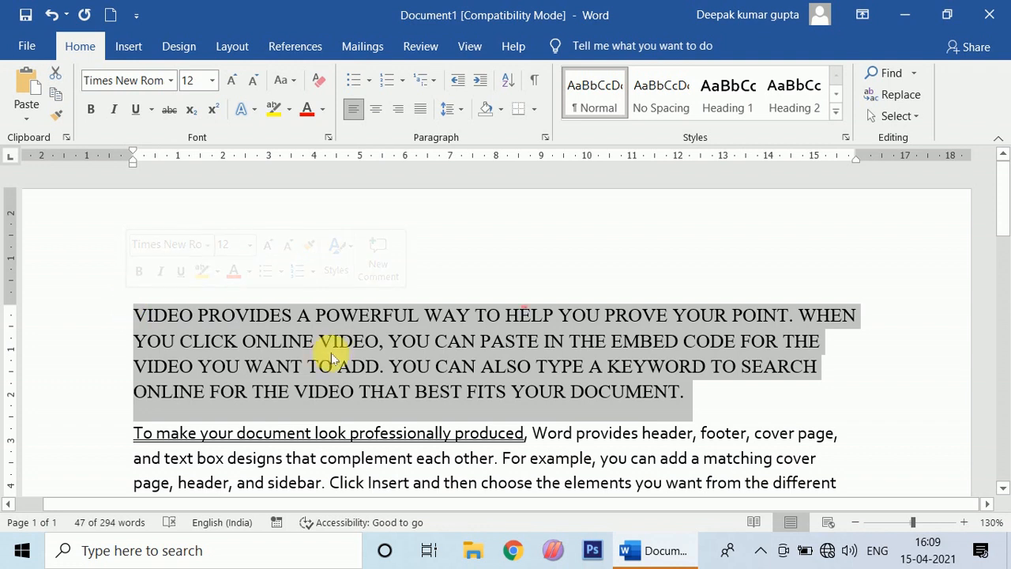
pyautogui.click(297, 83)
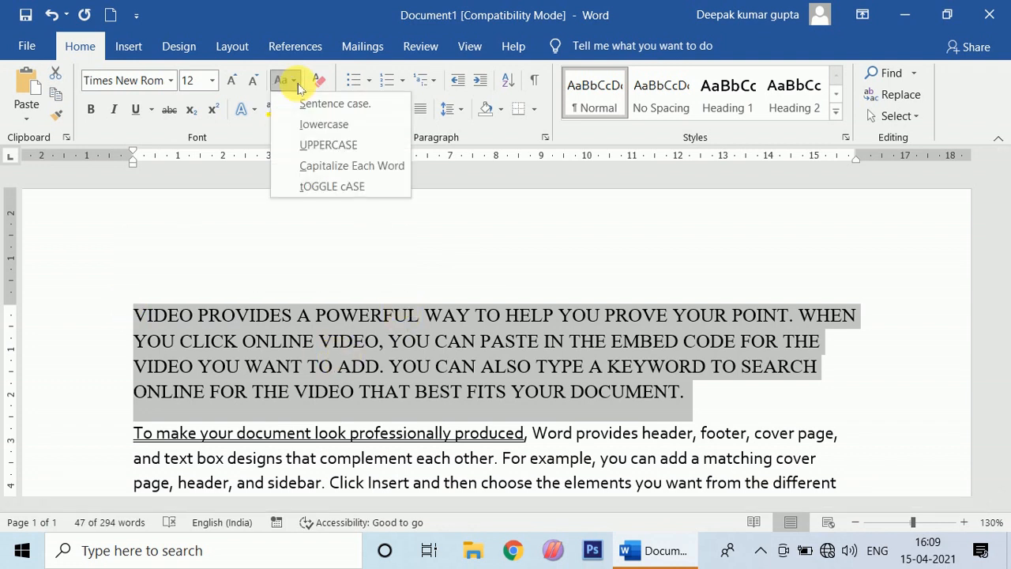
pyautogui.click(361, 127)
pyautogui.click(608, 368)
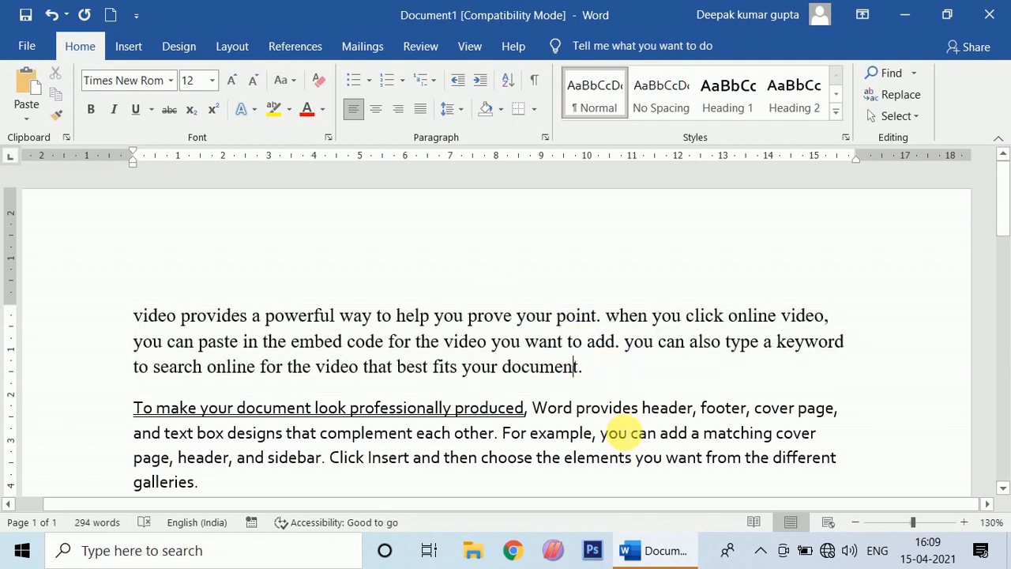
# Apply Capitalize Each Word to the first "Video provides" paragraph.
pyautogui.moveTo(609, 379); pyautogui.dragTo(133, 310)
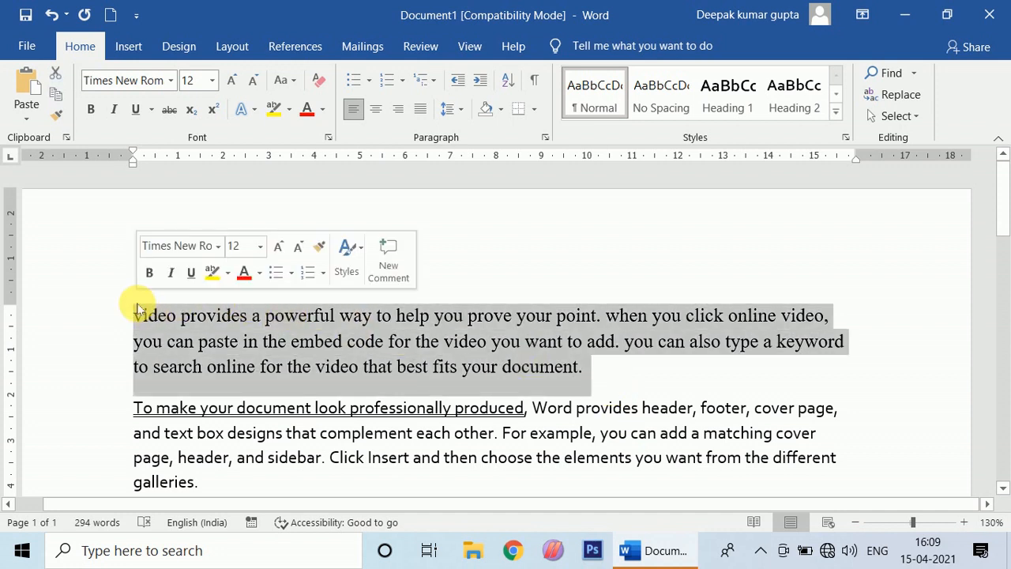
pyautogui.click(290, 81)
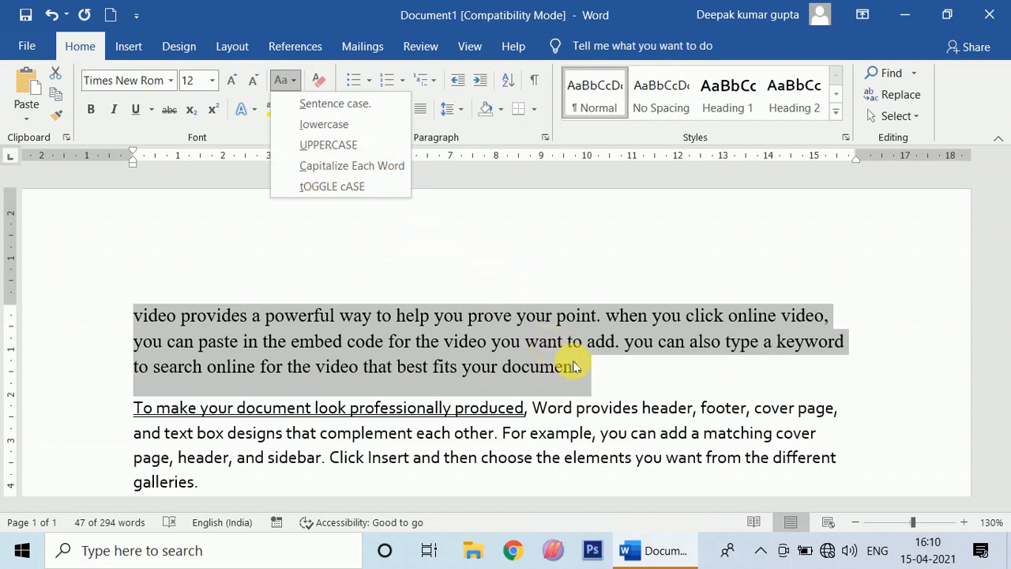
pyautogui.click(387, 172)
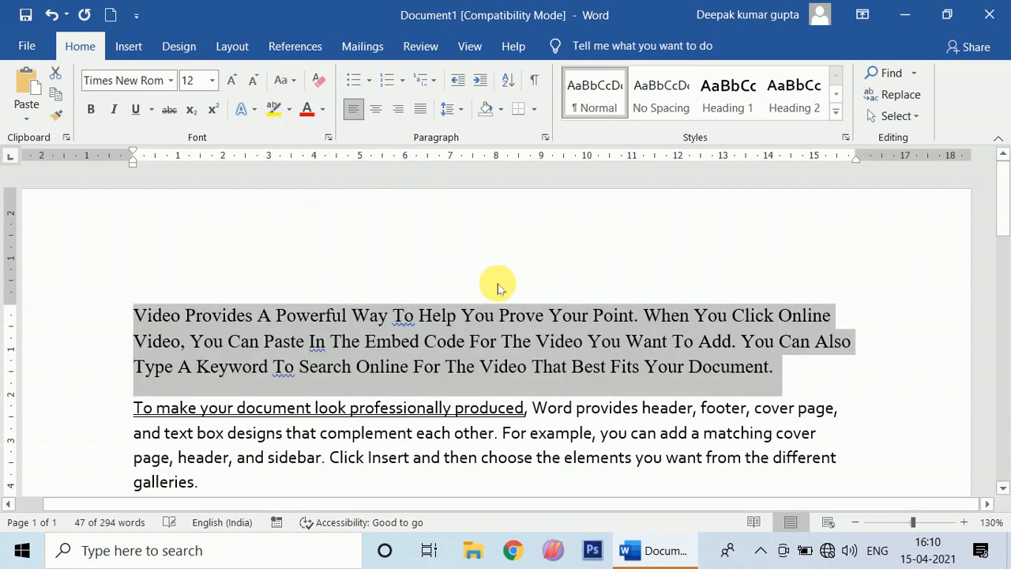
pyautogui.click(669, 366)
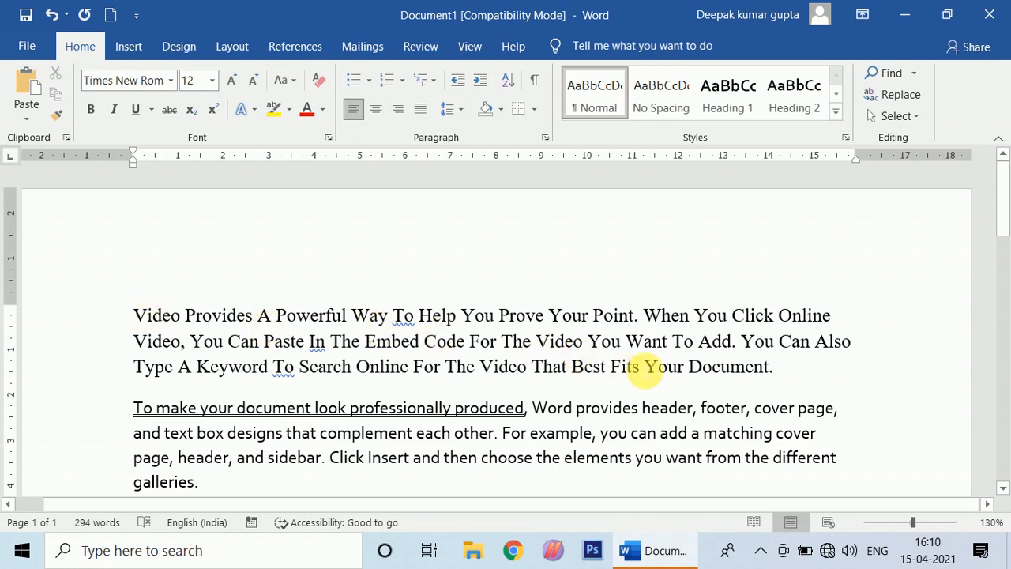
# Apply tOGGLE cASE to the first "Video provides" paragraph.
pyautogui.moveTo(802, 373); pyautogui.dragTo(135, 317)
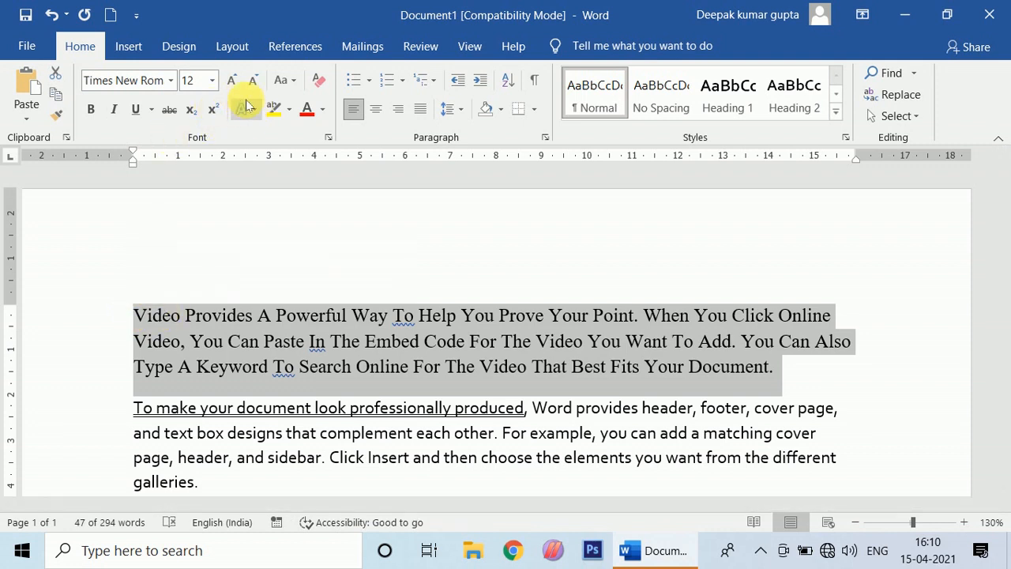
pyautogui.click(285, 82)
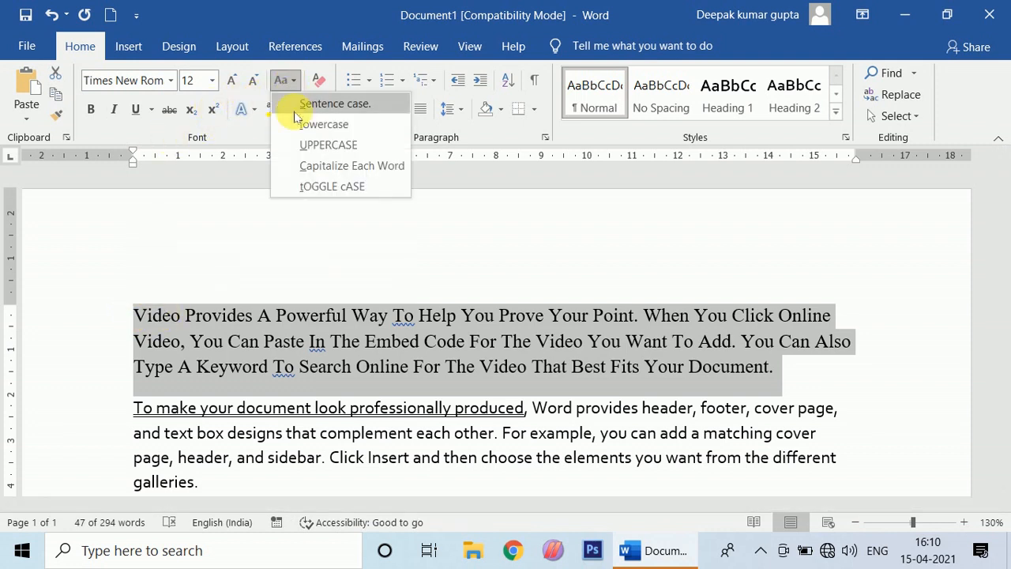
pyautogui.click(307, 187)
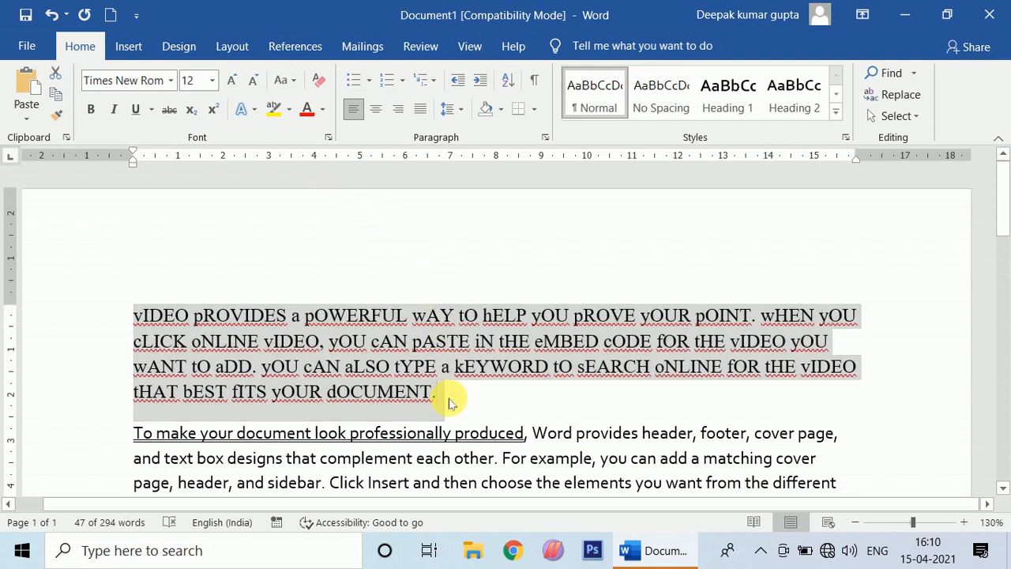
pyautogui.click(448, 402)
# Change the case of the whole first paragraph to Sentence case.
pyautogui.moveTo(320, 368); pyautogui.dragTo(439, 400)
pyautogui.click(285, 79)
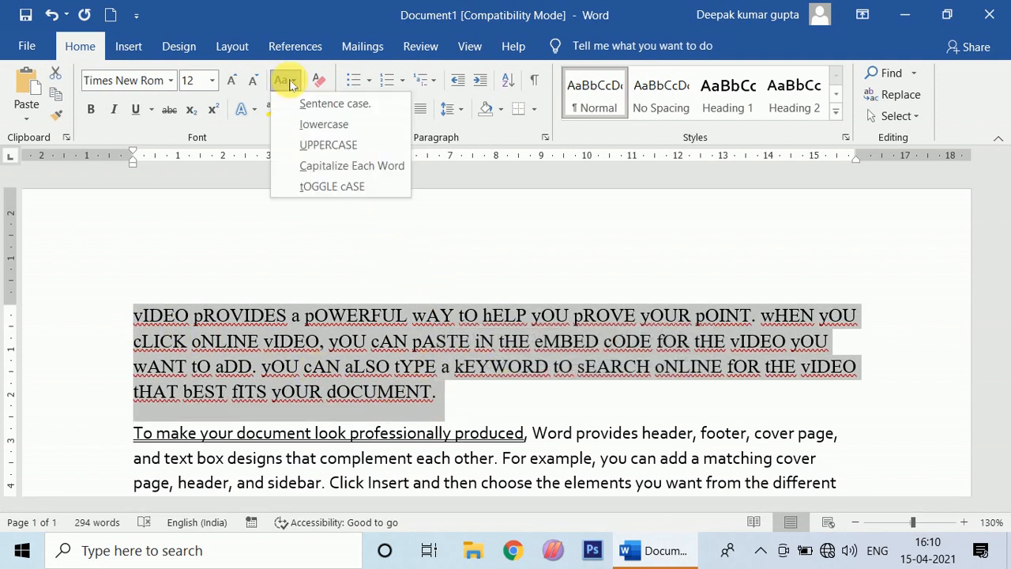
pyautogui.click(327, 104)
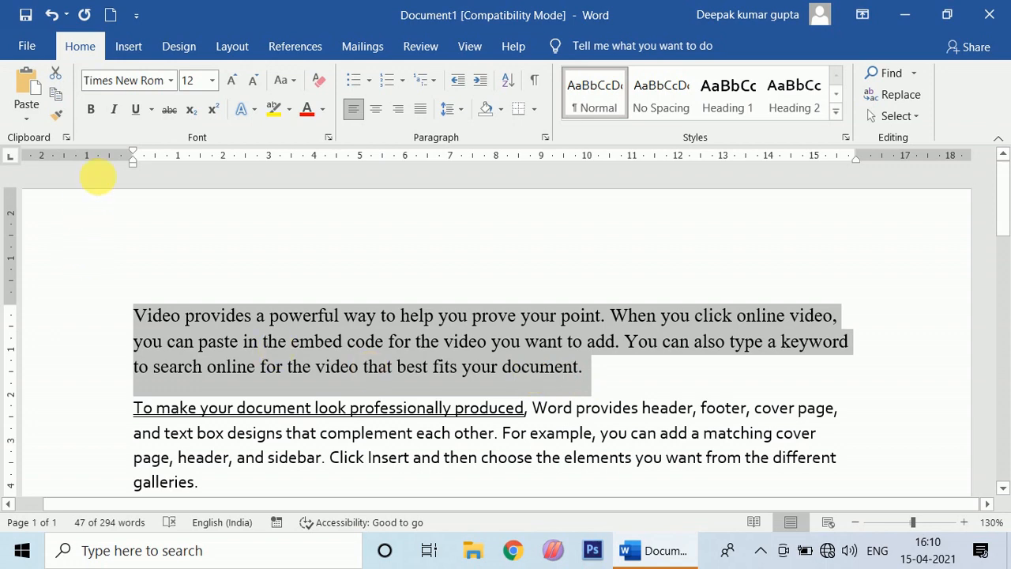
# Make the first paragraph bold and set its font color to the standard Blue.
pyautogui.click(92, 111)
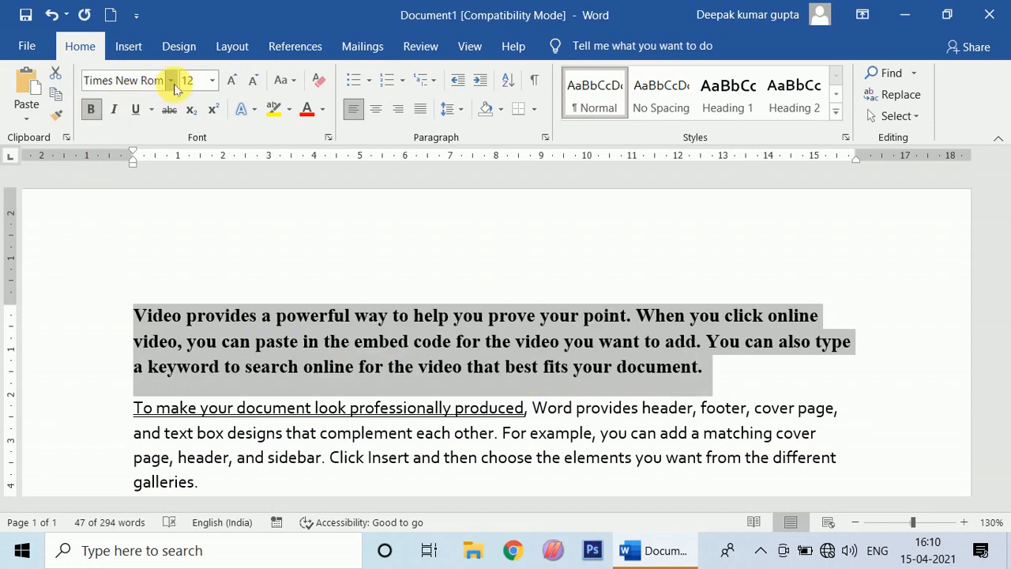
pyautogui.click(170, 81)
pyautogui.click(169, 82)
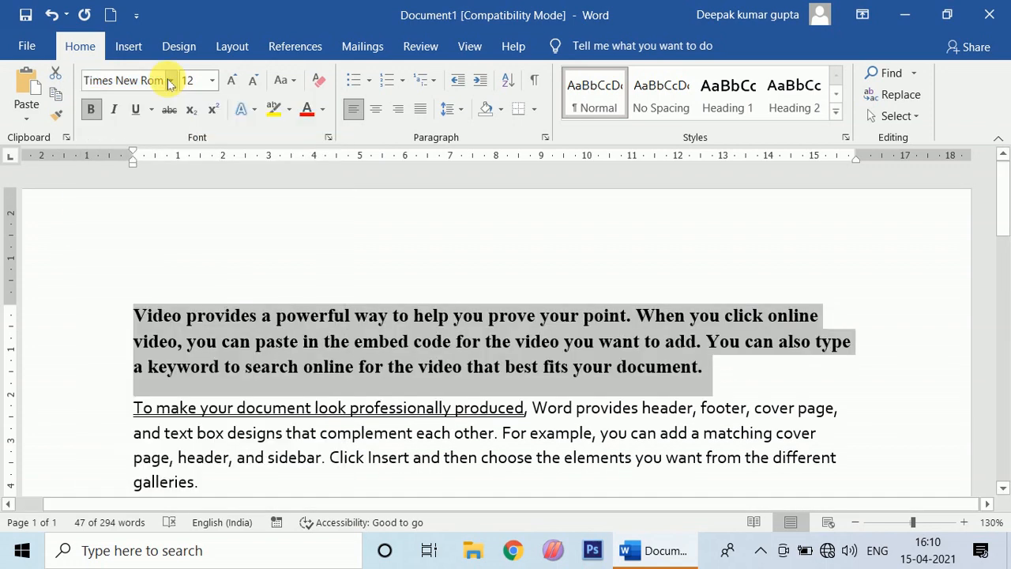
pyautogui.click(321, 112)
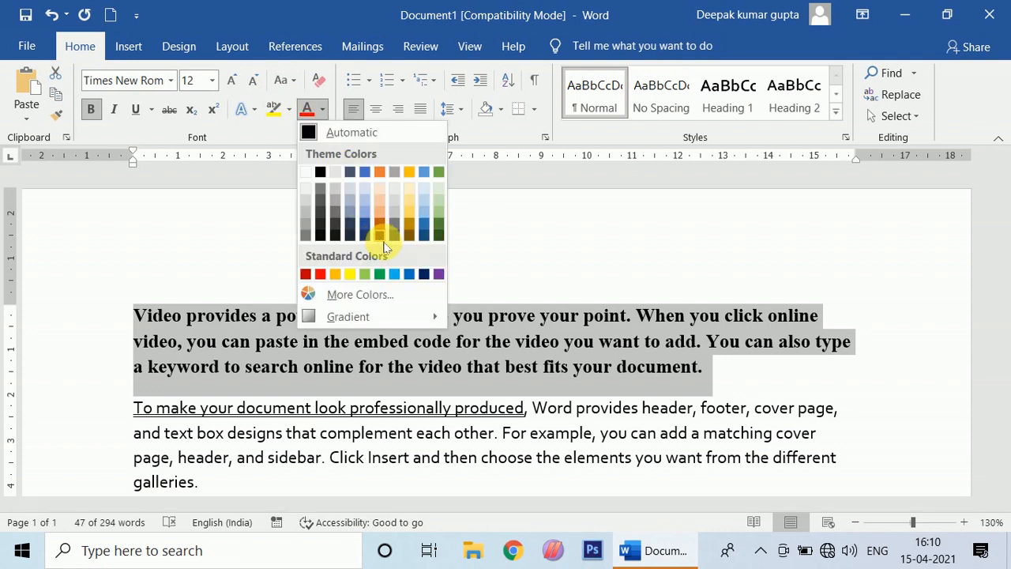
pyautogui.click(410, 277)
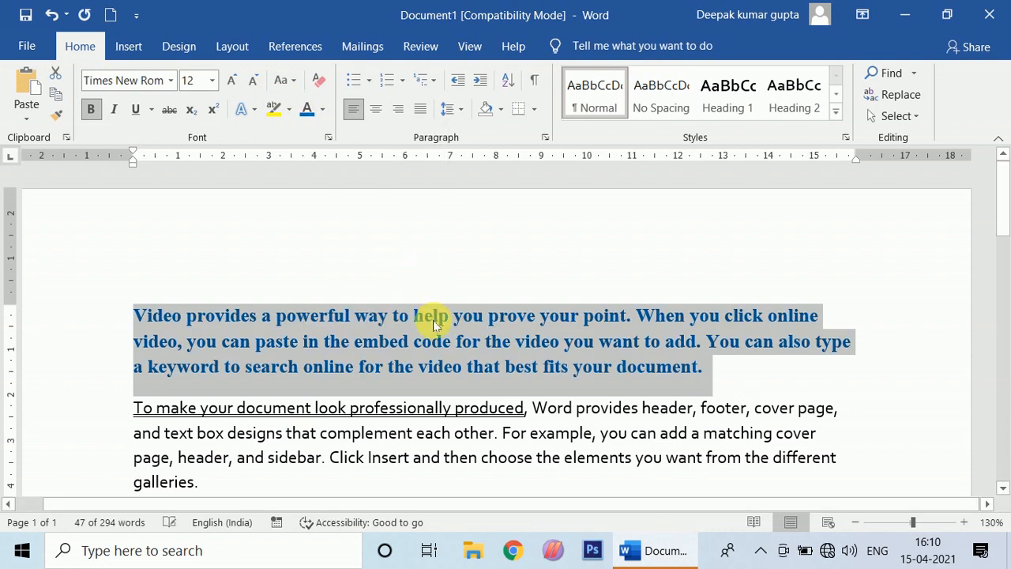
pyautogui.click(457, 341)
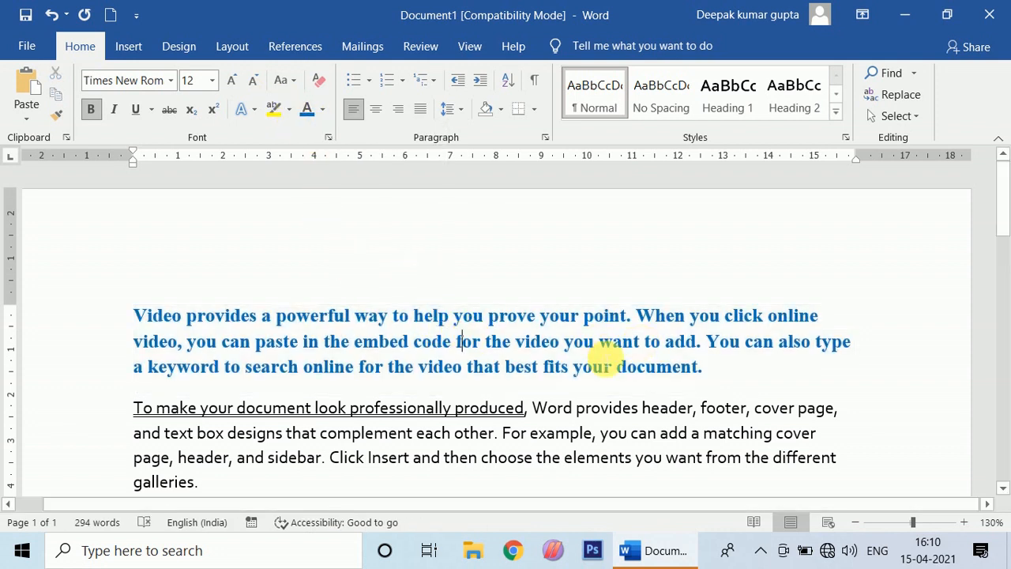
pyautogui.scroll(-3, 624, 363)
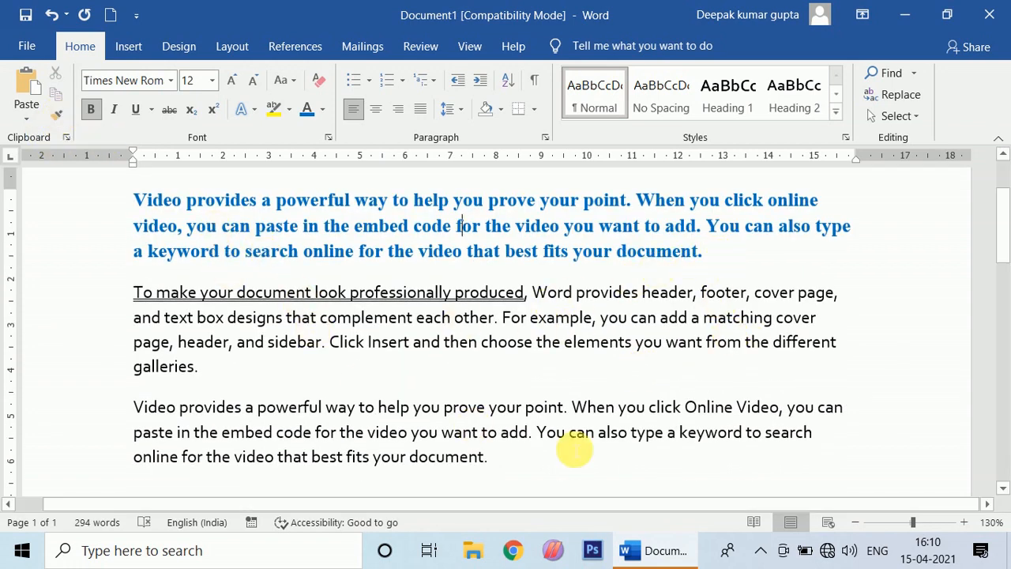
pyautogui.moveTo(721, 267); pyautogui.dragTo(146, 202)
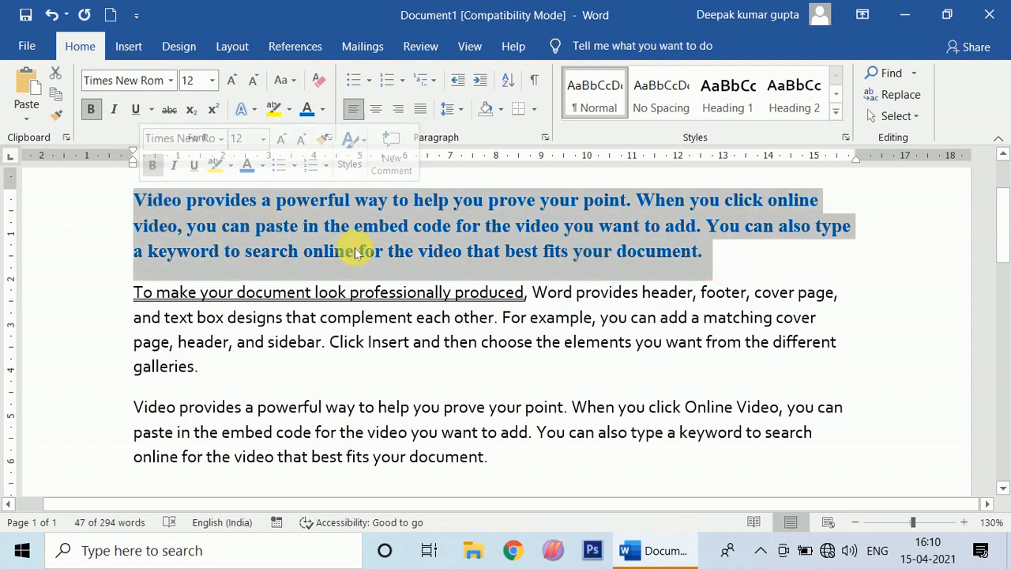
pyautogui.scroll(-4, 240, 300)
pyautogui.moveTo(508, 294); pyautogui.dragTo(122, 229)
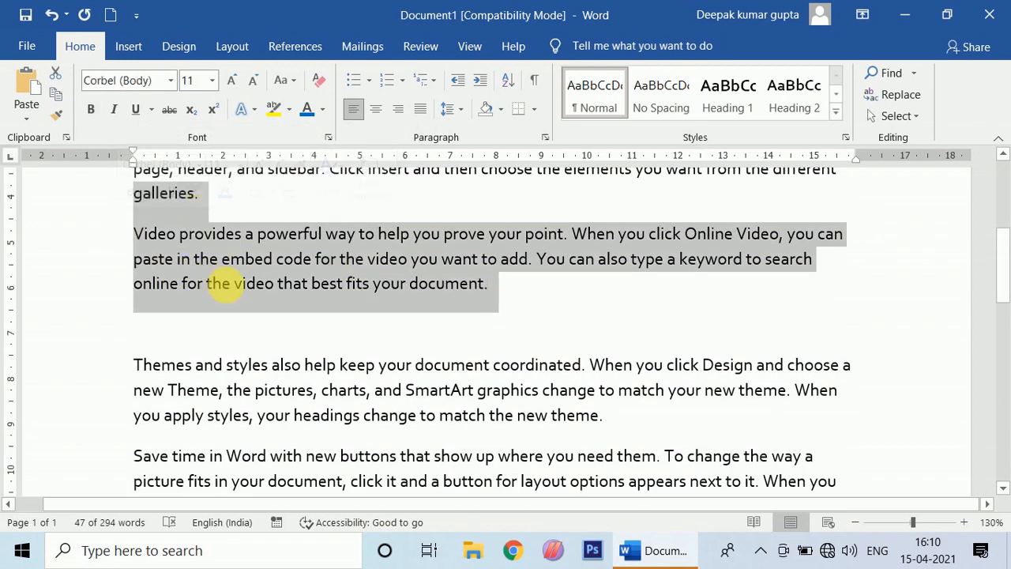
pyautogui.scroll(-3, 226, 279)
pyautogui.moveTo(625, 391); pyautogui.dragTo(140, 366)
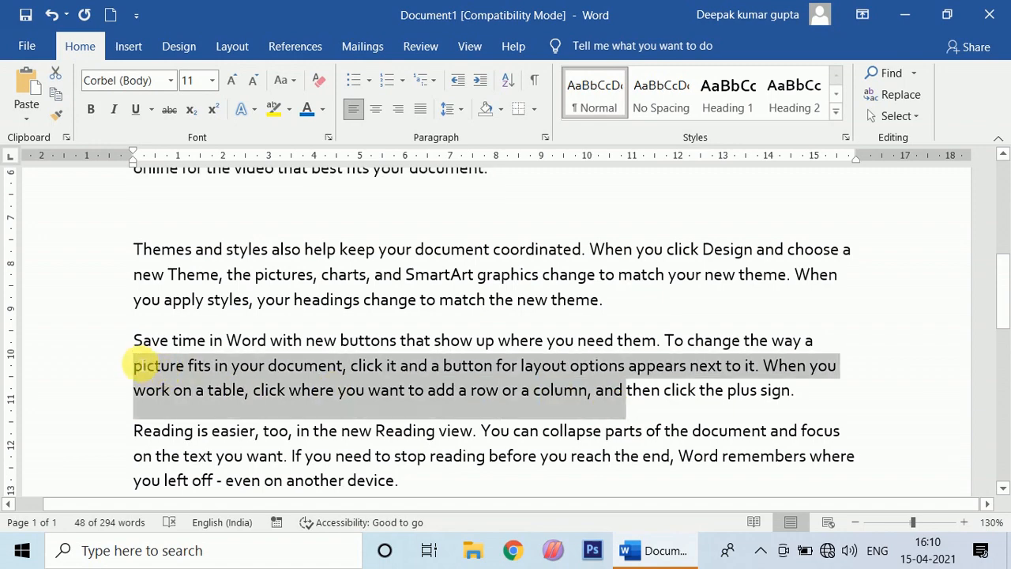
pyautogui.scroll(9, 226, 362)
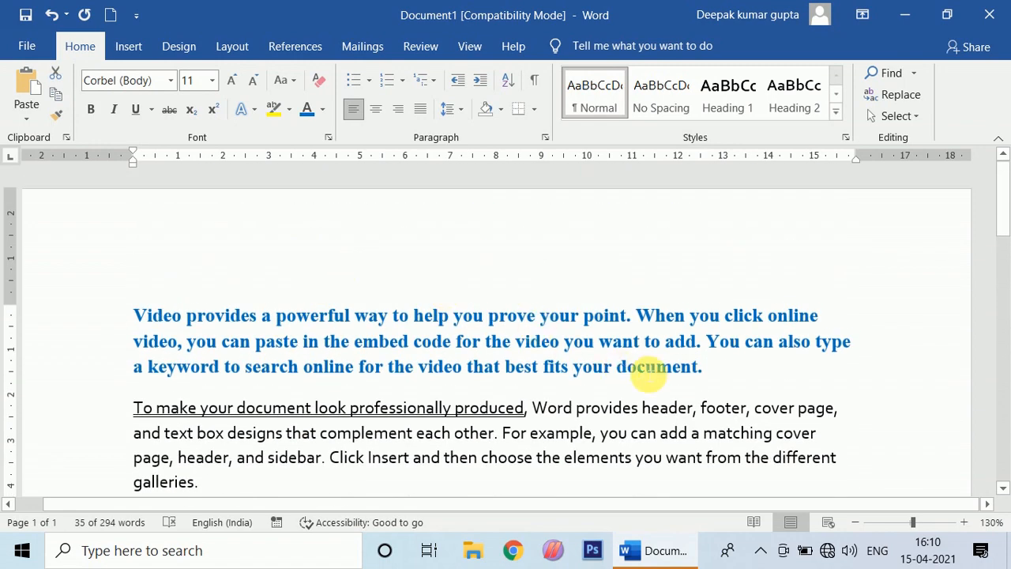
# Copy the blue first paragraph's formatting onto the "Themes and styles" paragraph with a single use of Format Painter.
pyautogui.moveTo(724, 368); pyautogui.dragTo(142, 315)
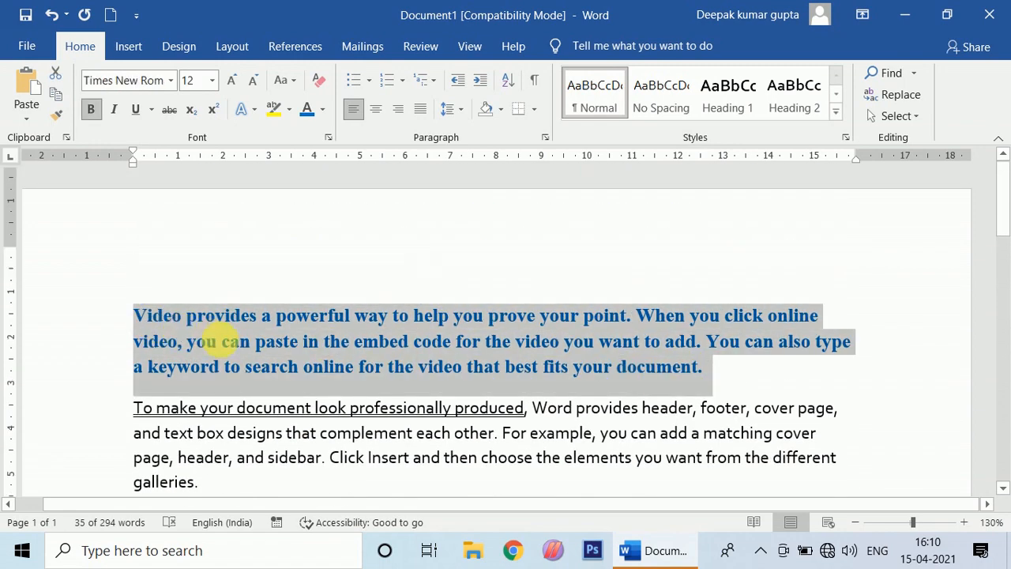
pyautogui.scroll(-7, 287, 363)
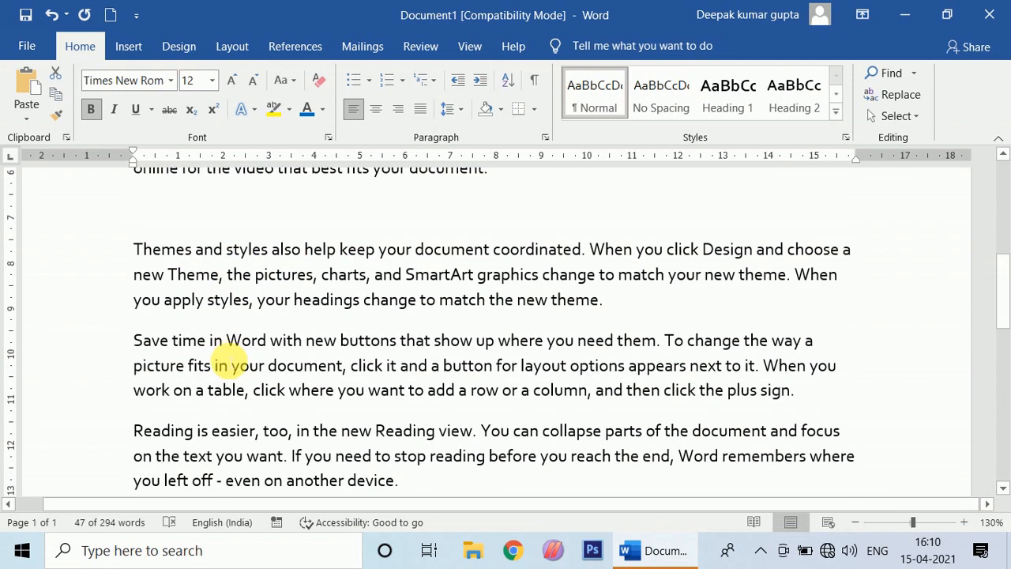
pyautogui.scroll(7, 229, 364)
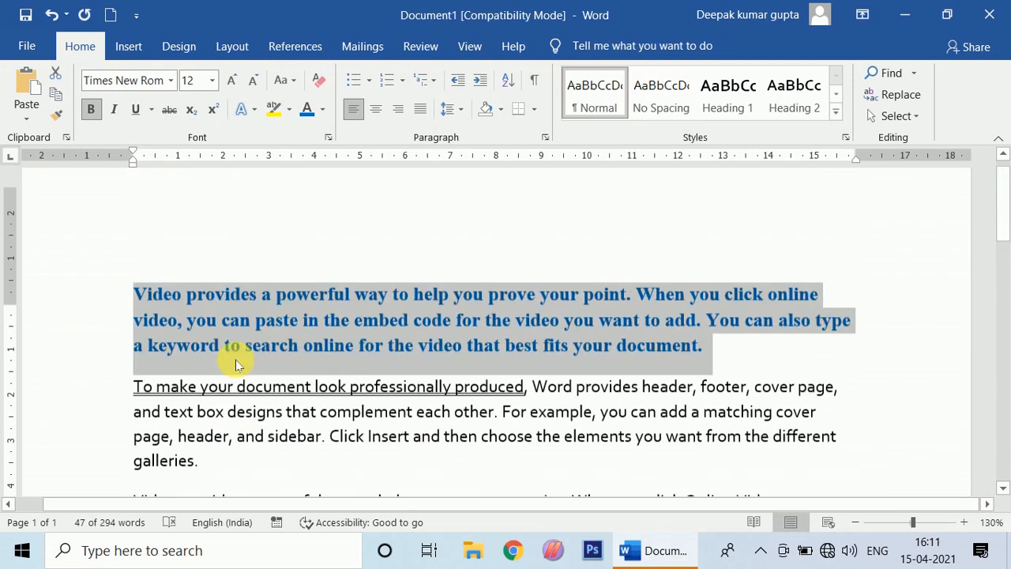
pyautogui.scroll(-1, 477, 356)
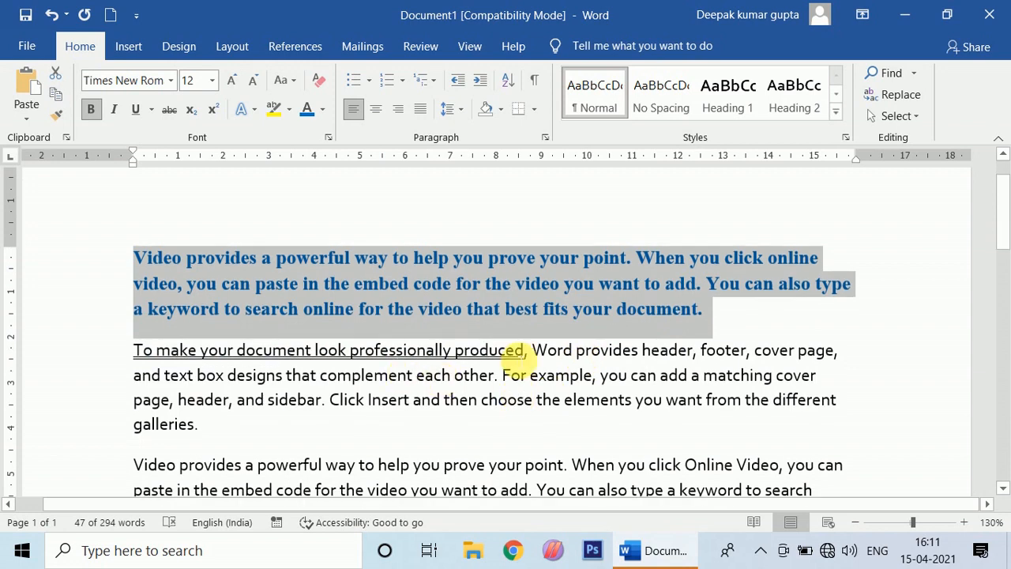
pyautogui.click(605, 308)
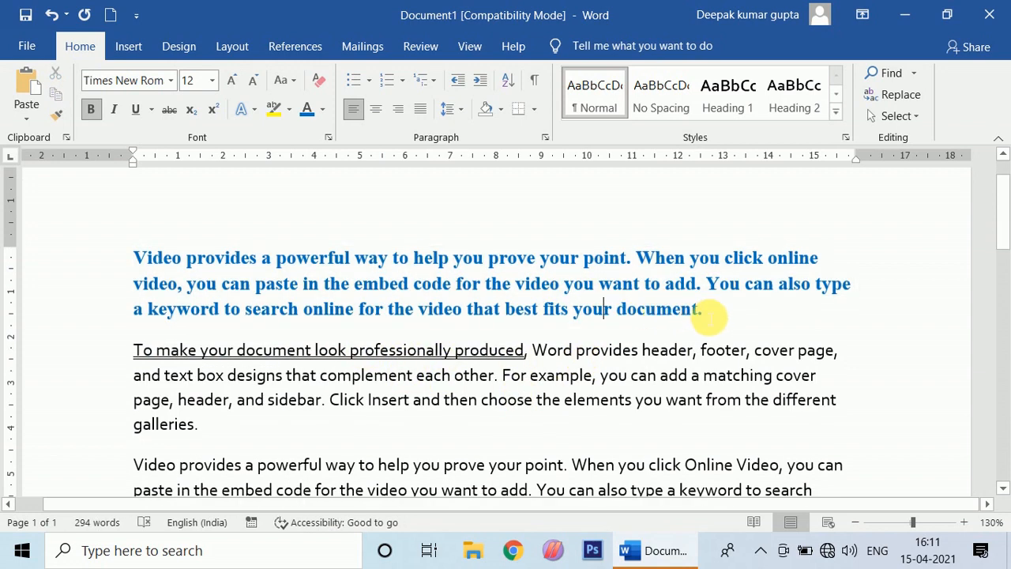
pyautogui.moveTo(702, 310); pyautogui.dragTo(162, 269)
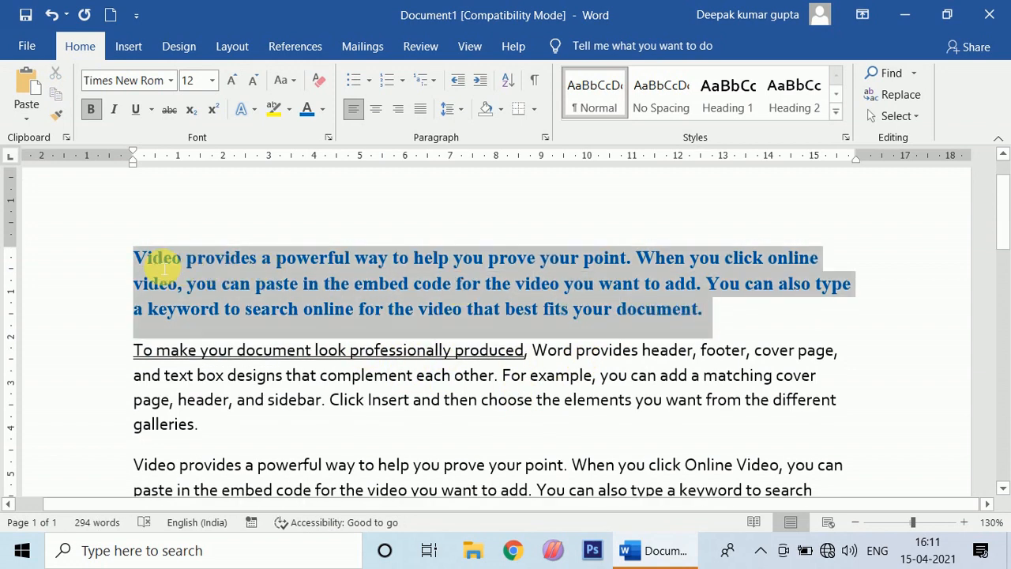
pyautogui.click(57, 115)
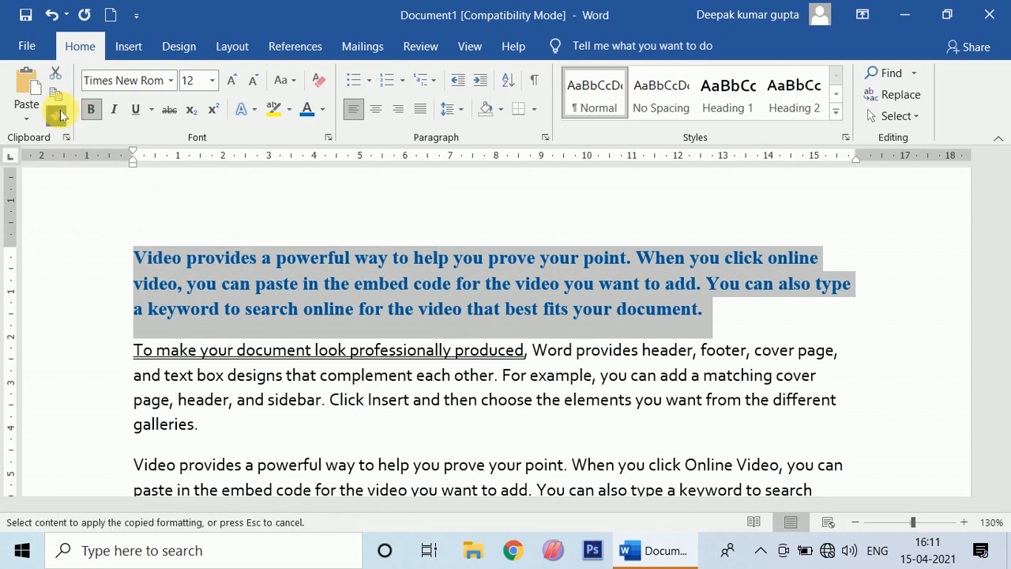
pyautogui.scroll(-4, 237, 272)
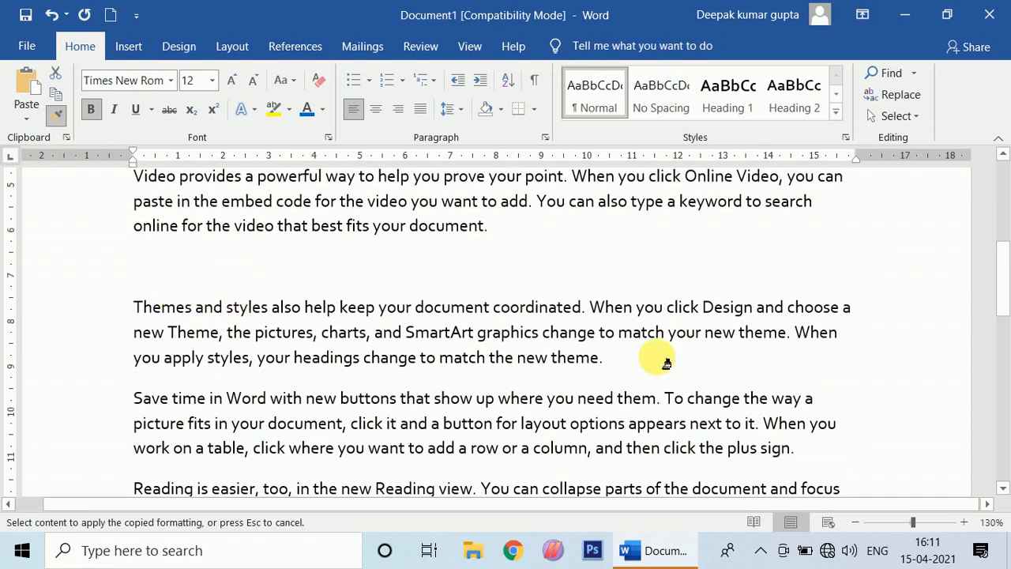
pyautogui.moveTo(642, 365)
pyautogui.mouseDown()
pyautogui.moveTo(383, 316)
pyautogui.moveTo(126, 314)
pyautogui.mouseUp()
# Undo the formatting copied onto the "Themes and styles" paragraph.
pyautogui.scroll(-2, 360, 400)
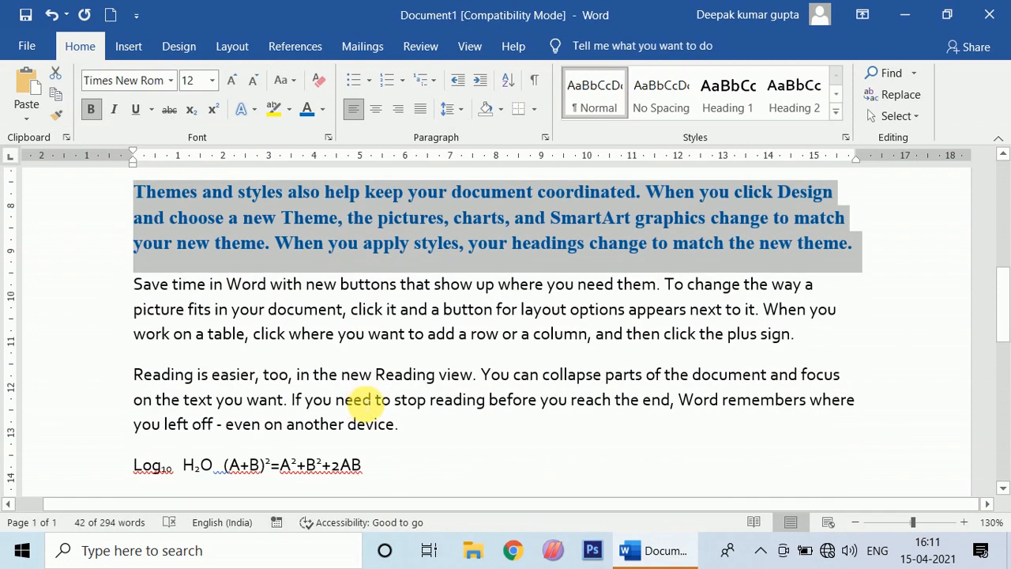
pyautogui.moveTo(409, 427); pyautogui.dragTo(140, 382)
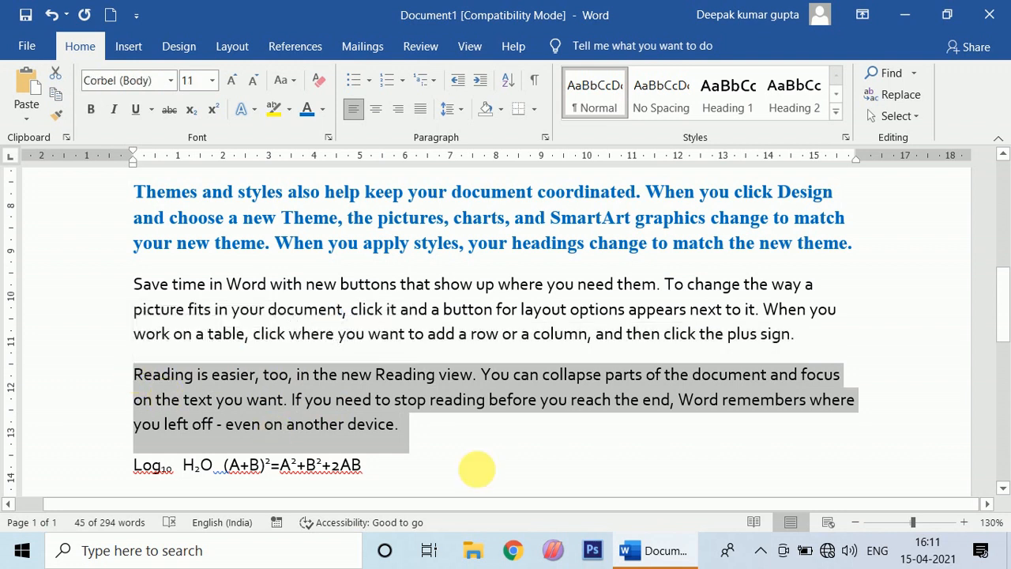
pyautogui.click(514, 463)
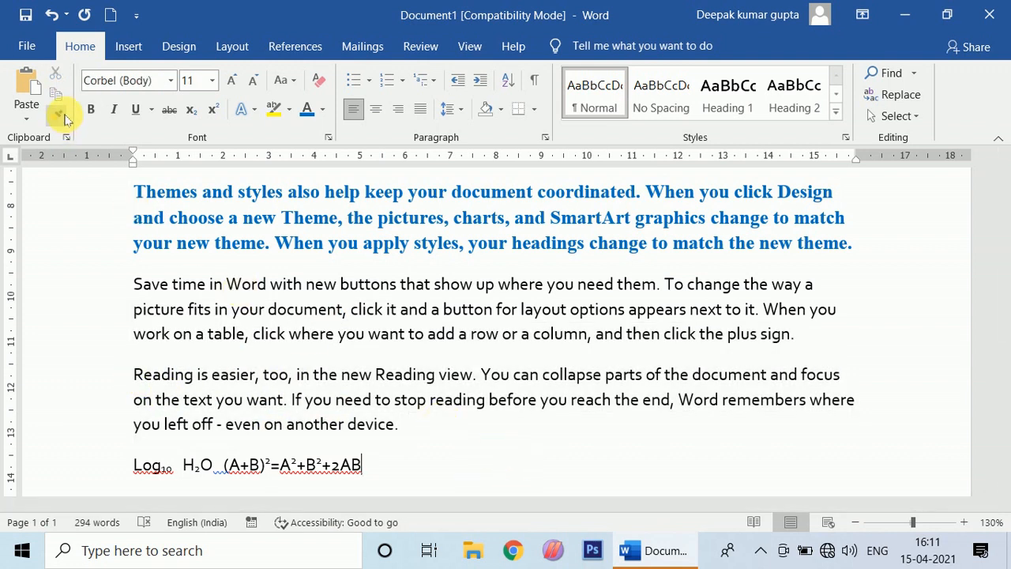
pyautogui.hotkey('ctrl', 'z')
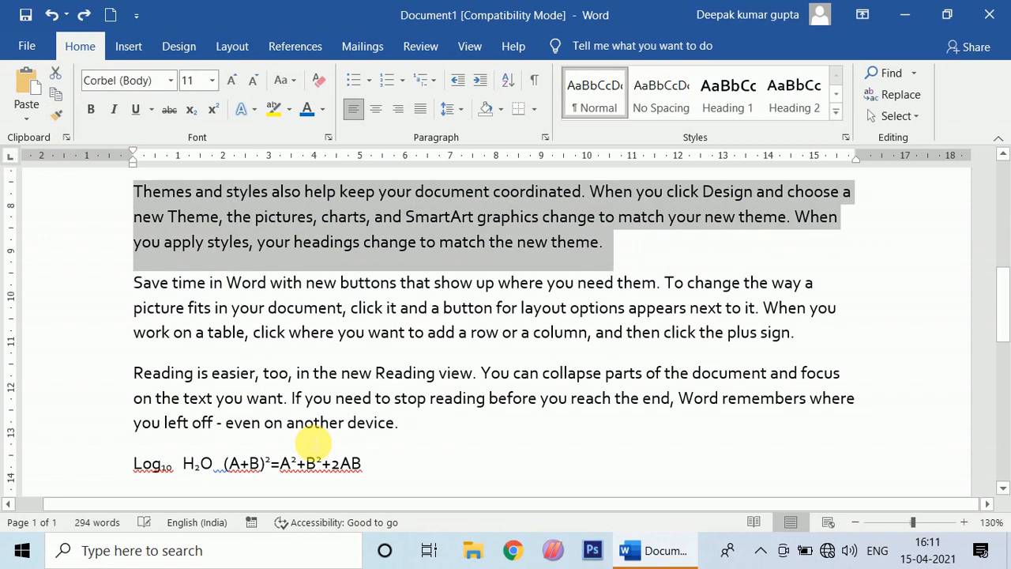
# Use a locked Format Painter to copy the first paragraph's formatting to the second "Video provides", "Themes and styles" and "Reading is easier" paragraphs.
pyautogui.scroll(5, 315, 440)
pyautogui.click(508, 359)
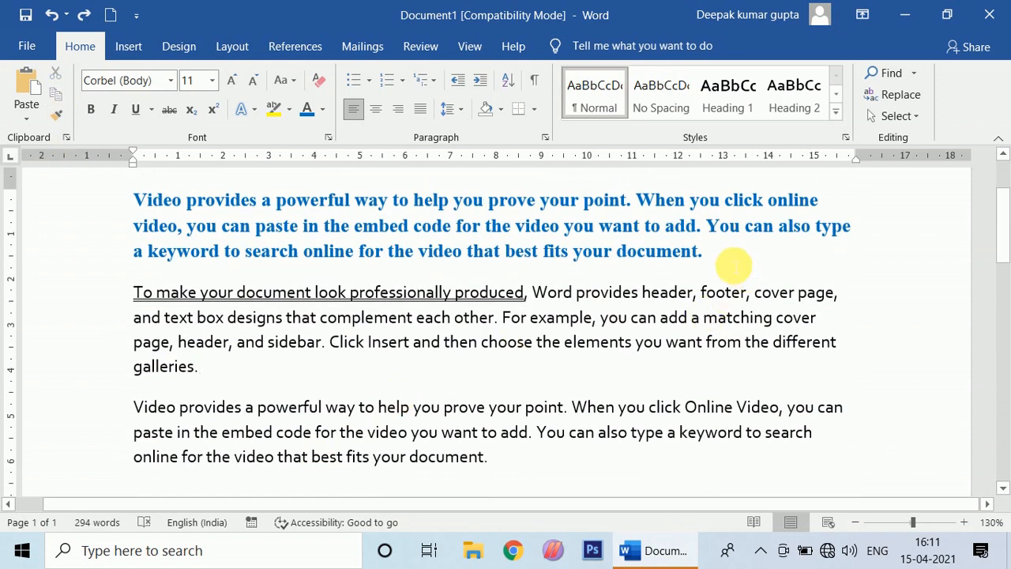
pyautogui.moveTo(729, 257); pyautogui.dragTo(133, 213)
pyautogui.click(56, 115)
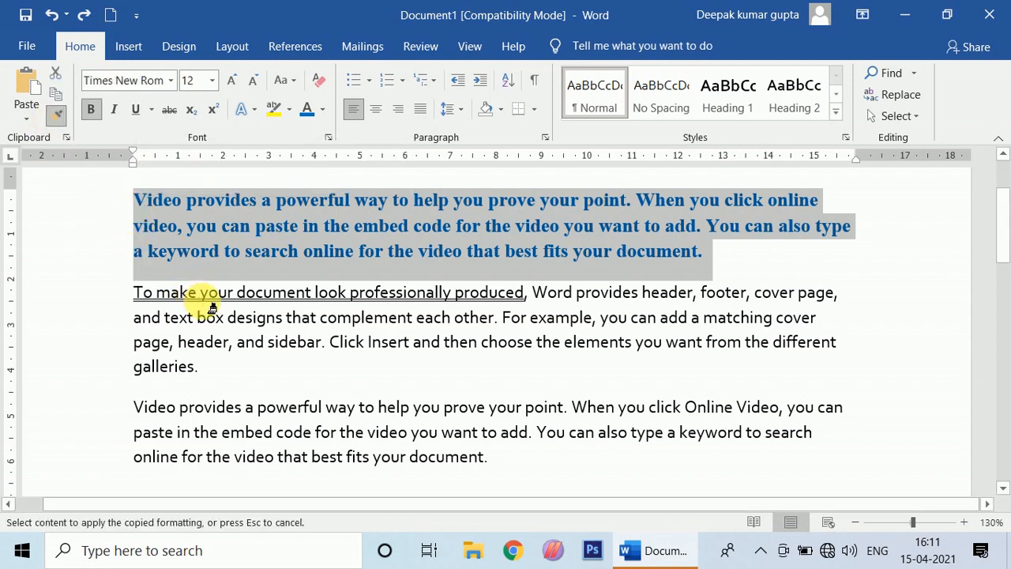
pyautogui.scroll(-3, 659, 295)
pyautogui.moveTo(576, 343)
pyautogui.mouseDown()
pyautogui.moveTo(181, 316)
pyautogui.moveTo(130, 303)
pyautogui.mouseUp()
pyautogui.scroll(-3, 402, 379)
pyautogui.moveTo(607, 251)
pyautogui.mouseDown()
pyautogui.moveTo(463, 256)
pyautogui.moveTo(156, 201)
pyautogui.mouseUp()
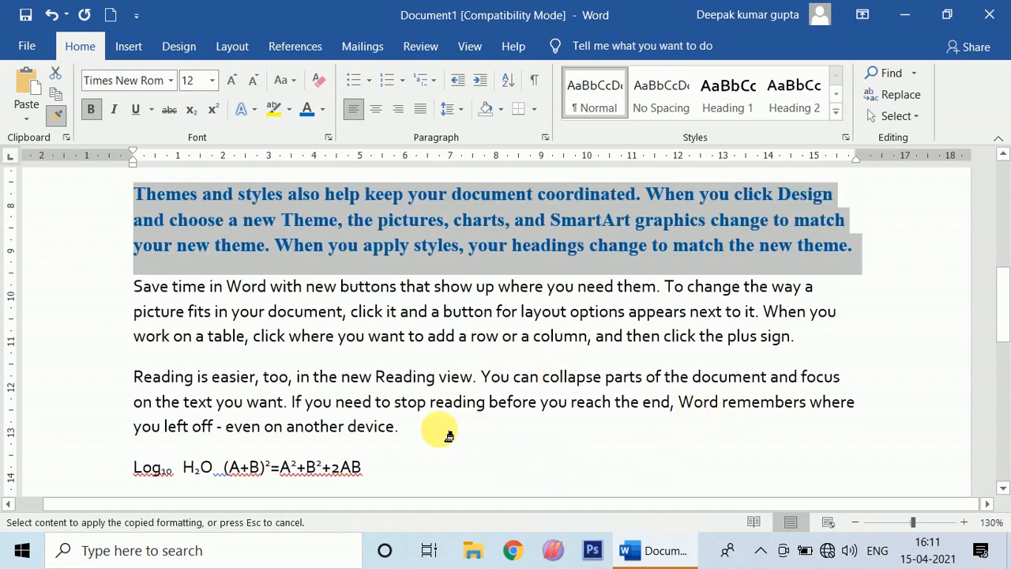
pyautogui.moveTo(399, 426)
pyautogui.mouseDown()
pyautogui.moveTo(134, 393)
pyautogui.moveTo(132, 377)
pyautogui.mouseUp()
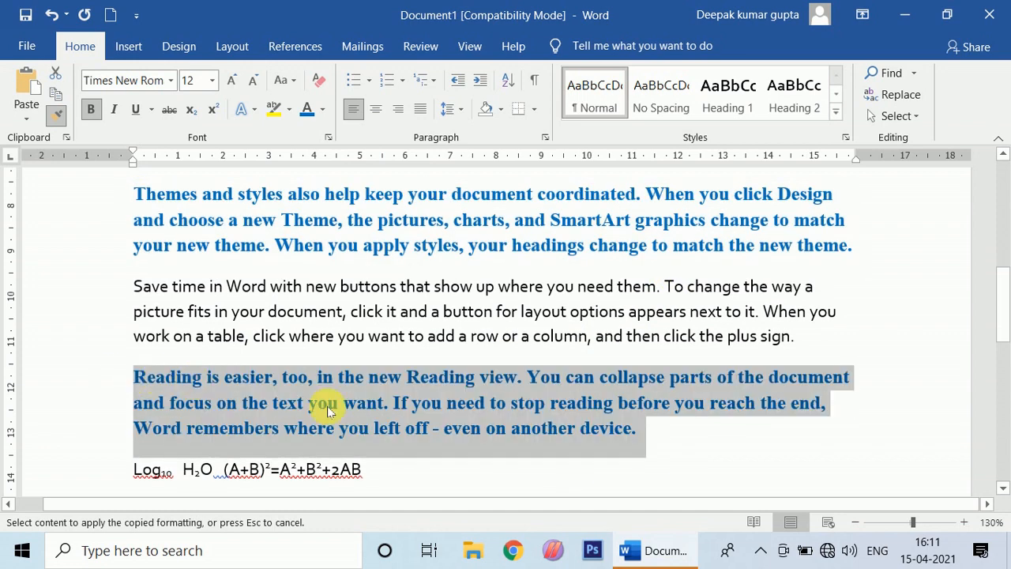
pyautogui.click(55, 119)
pyautogui.scroll(8, 399, 393)
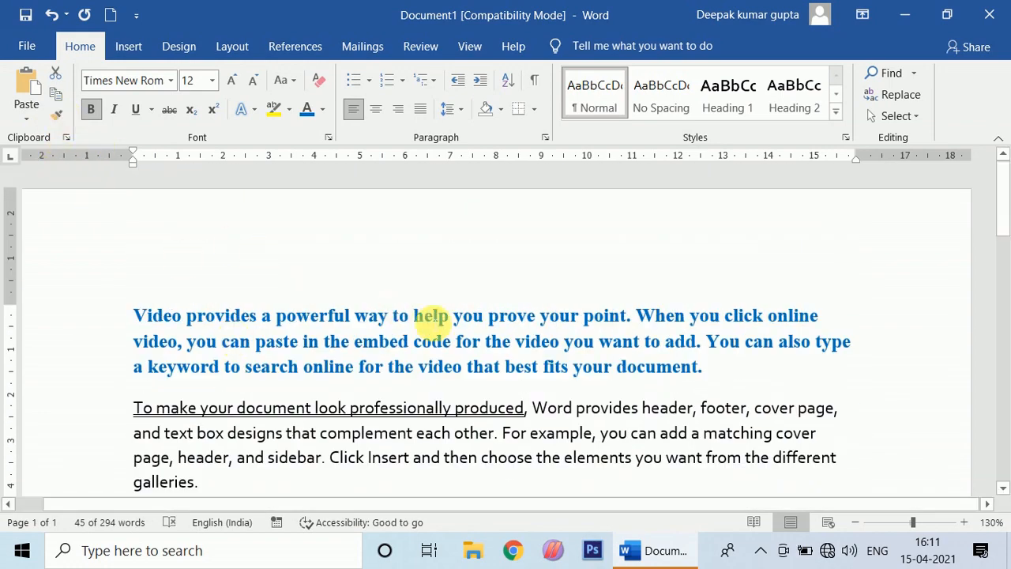
pyautogui.scroll(-3, 429, 316)
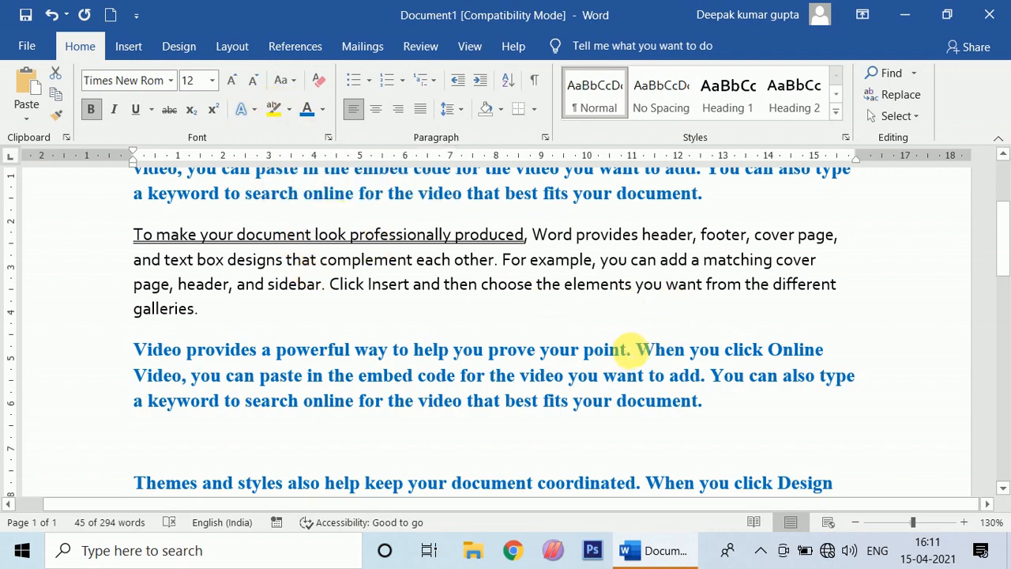
pyautogui.moveTo(413, 283); pyautogui.dragTo(664, 284)
pyautogui.scroll(3, 544, 350)
pyautogui.scroll(1, 543, 350)
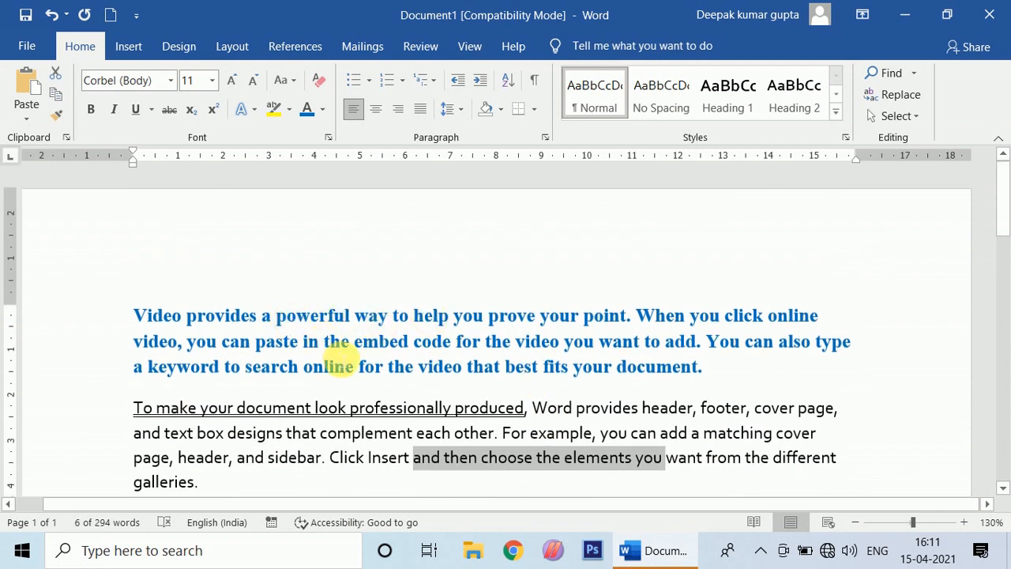
pyautogui.click(360, 368)
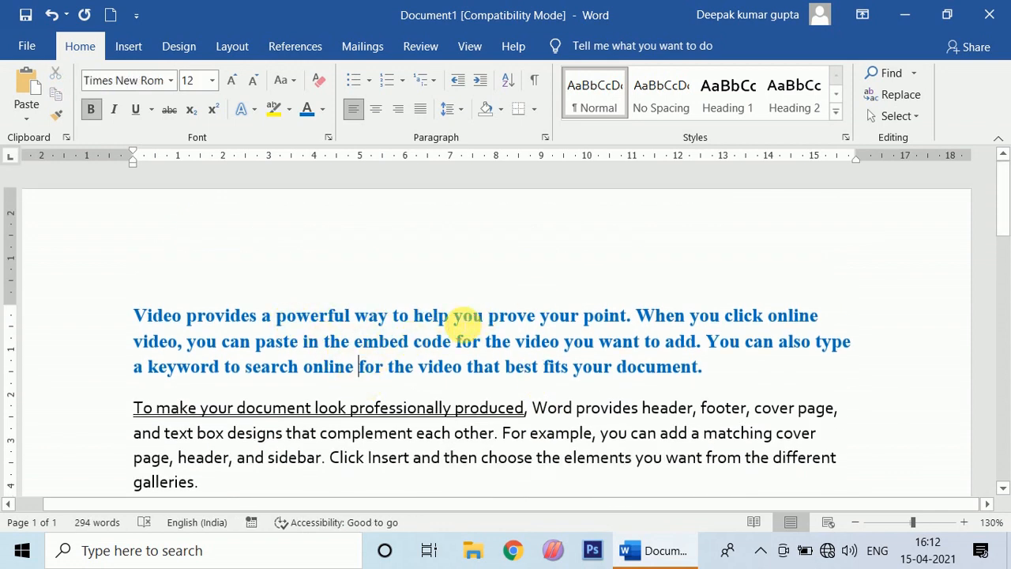
# Highlight the words "powerful way to help" in the first paragraph in yellow.
pyautogui.moveTo(467, 320); pyautogui.dragTo(316, 320)
pyautogui.click(289, 109)
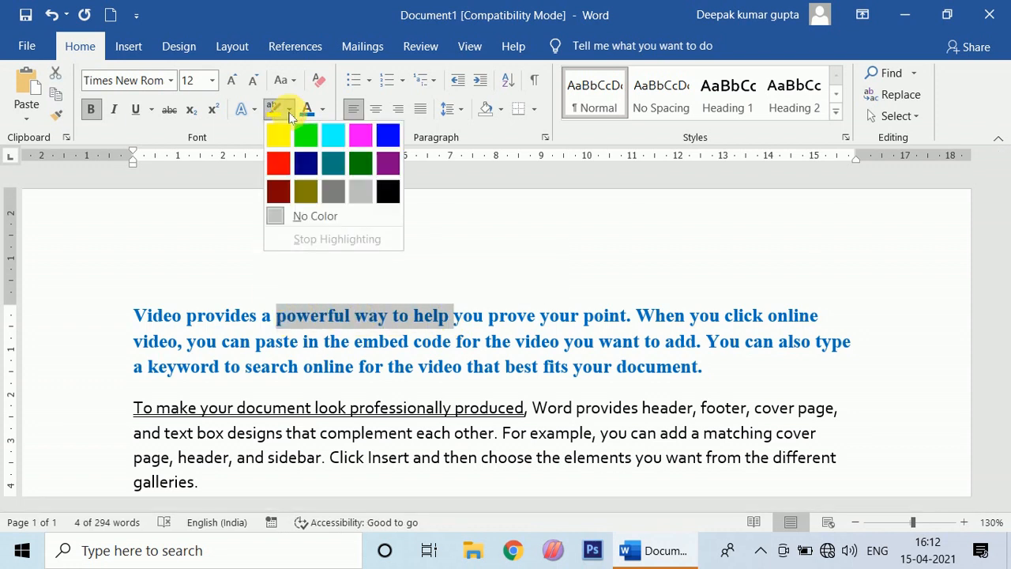
pyautogui.click(280, 140)
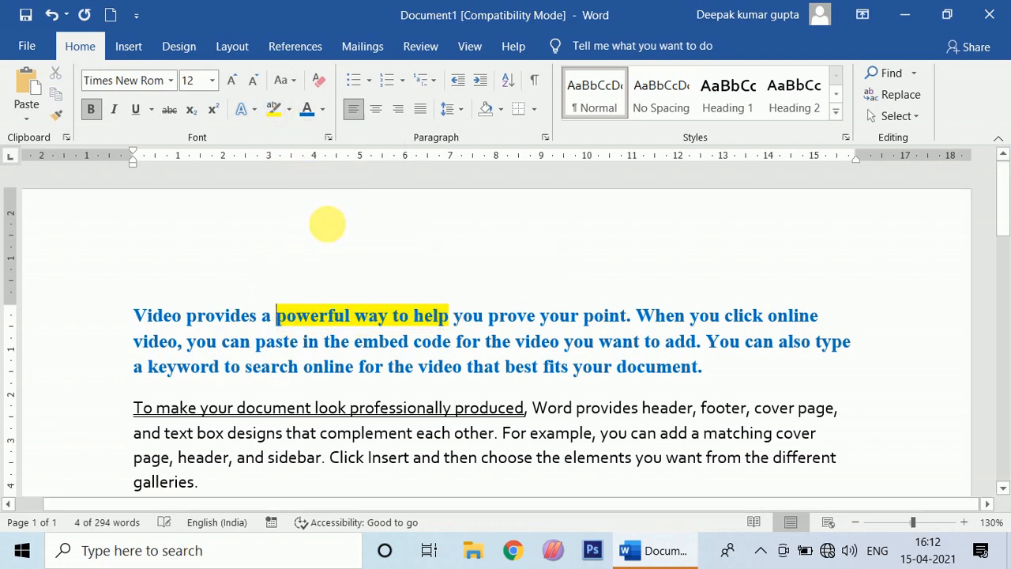
# Use the yellow highlighter pen to mark "also help keep your document coordinated" and "buttons that show up where you need".
pyautogui.scroll(-2, 463, 368)
pyautogui.click(439, 360)
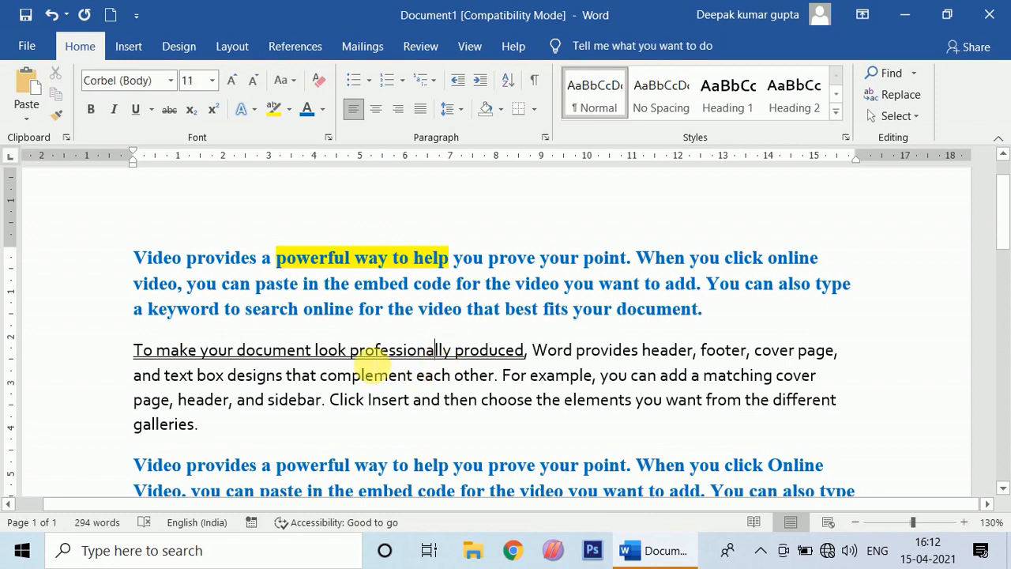
pyautogui.click(289, 110)
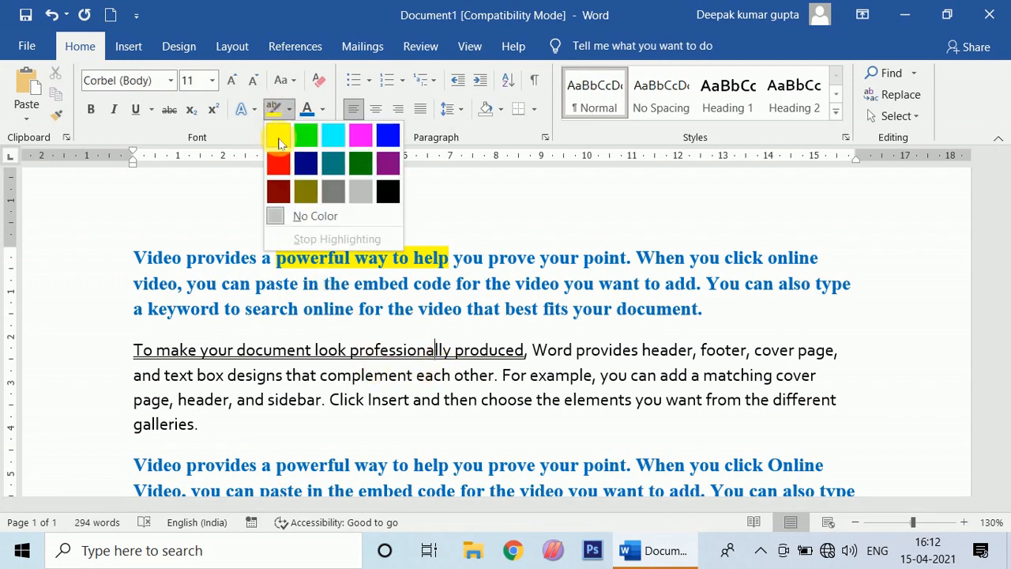
pyautogui.click(278, 140)
pyautogui.scroll(-5, 630, 335)
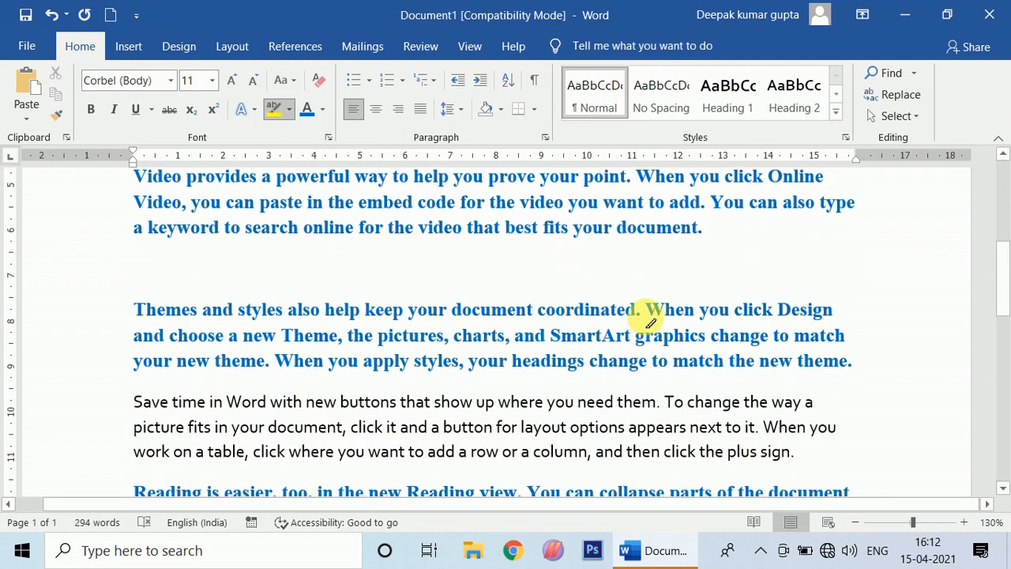
pyautogui.moveTo(641, 321)
pyautogui.mouseDown()
pyautogui.moveTo(395, 293)
pyautogui.moveTo(289, 309)
pyautogui.mouseUp()
pyautogui.scroll(-2, 419, 384)
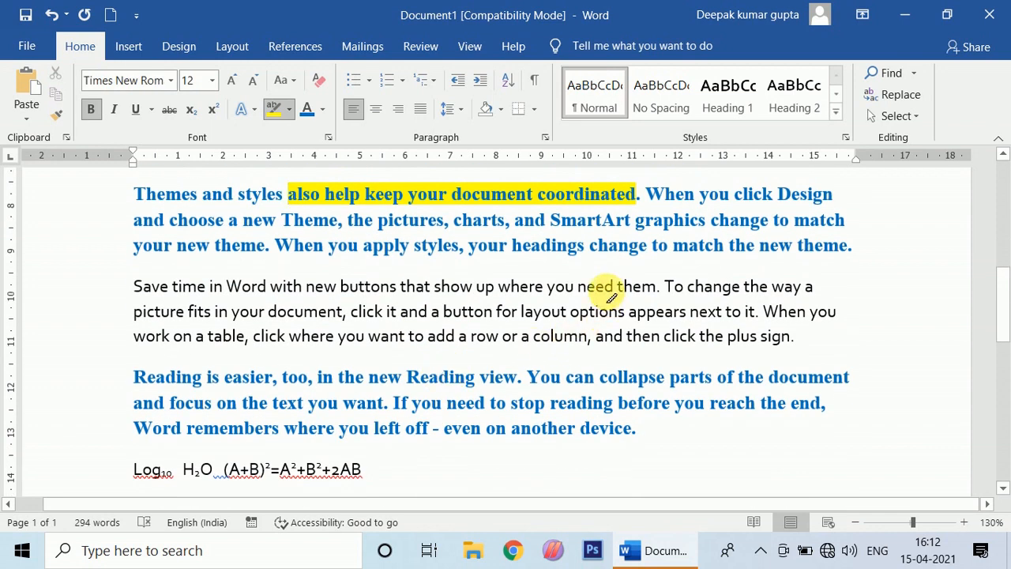
pyautogui.moveTo(611, 297); pyautogui.dragTo(359, 287)
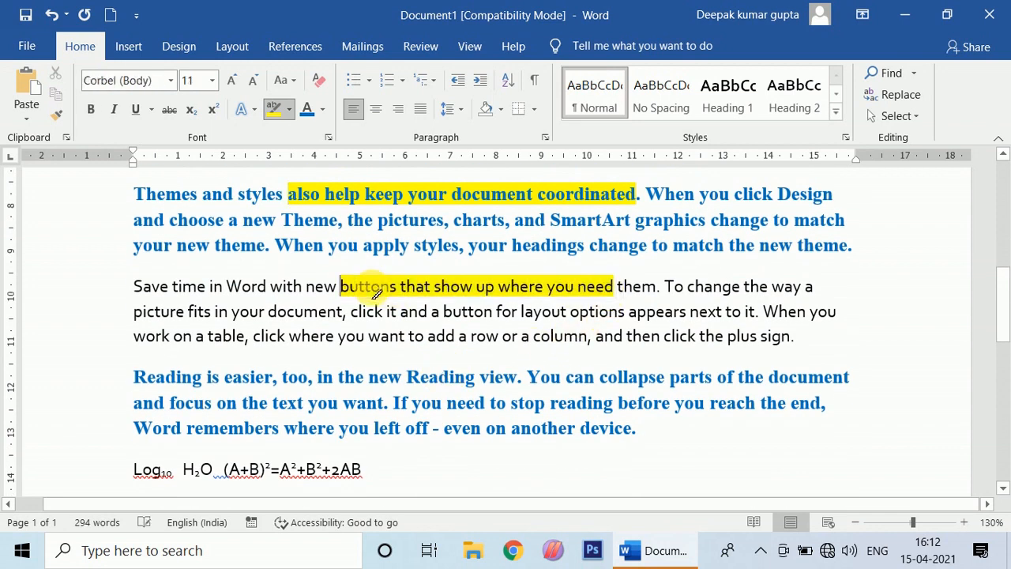
# Switch the highlighter to bright green and mark "where you left off - even on another device.".
pyautogui.click(289, 111)
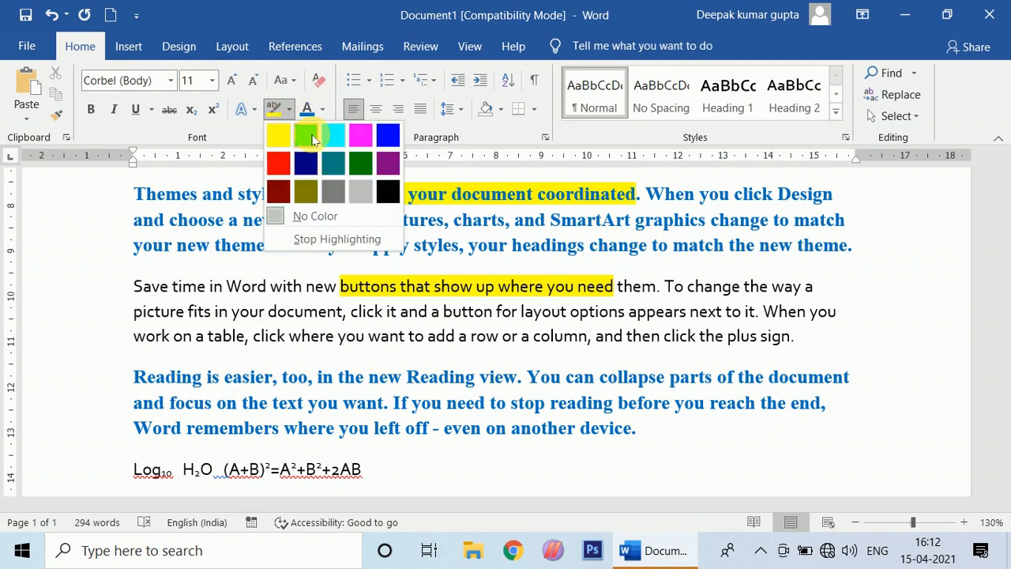
pyautogui.click(305, 136)
pyautogui.scroll(-3, 414, 244)
pyautogui.moveTo(646, 260); pyautogui.dragTo(284, 255)
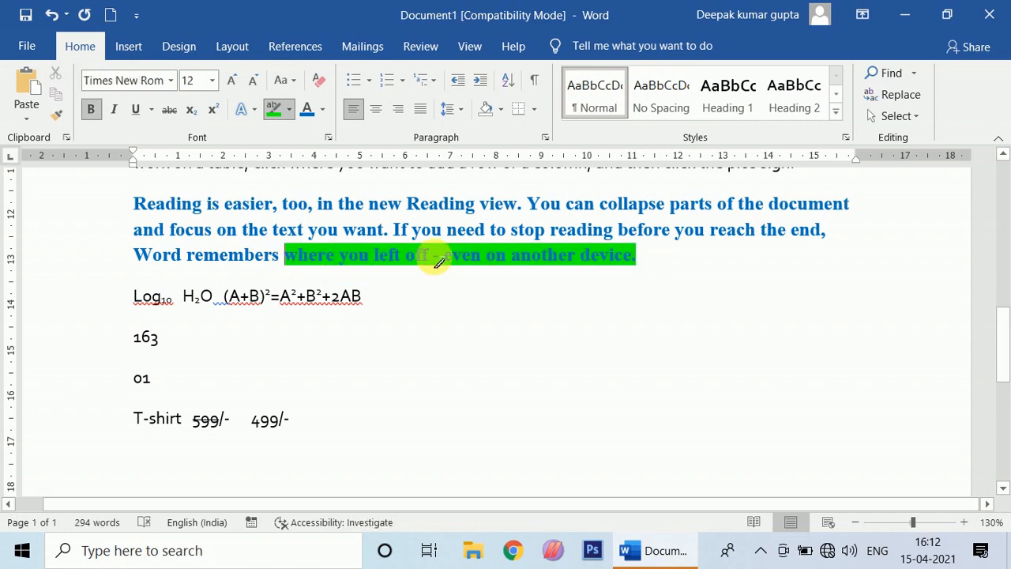
# Undo all the yellow and green text highlights back to the first paragraph.
pyautogui.scroll(5, 430, 256)
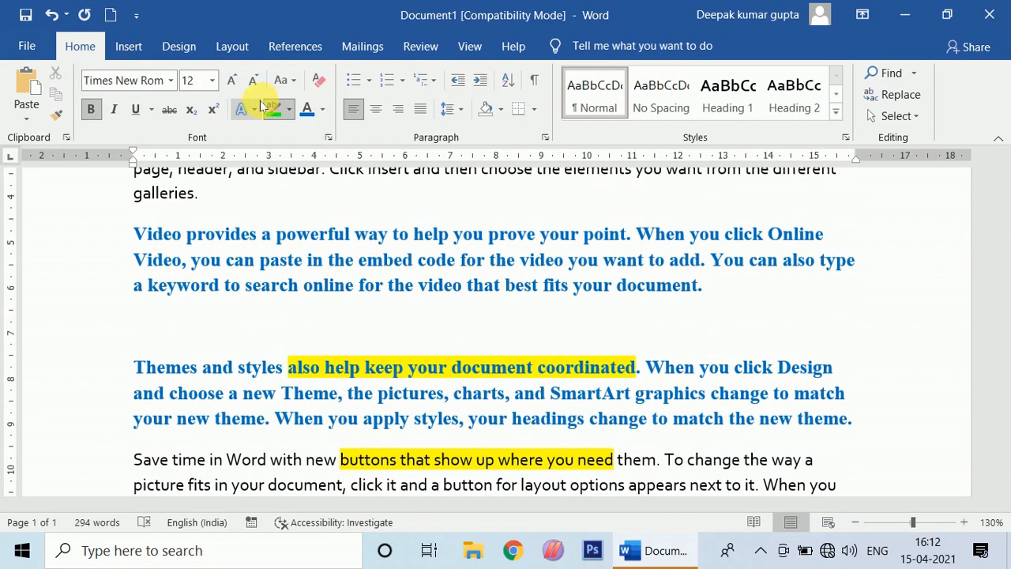
pyautogui.scroll(-6, 526, 363)
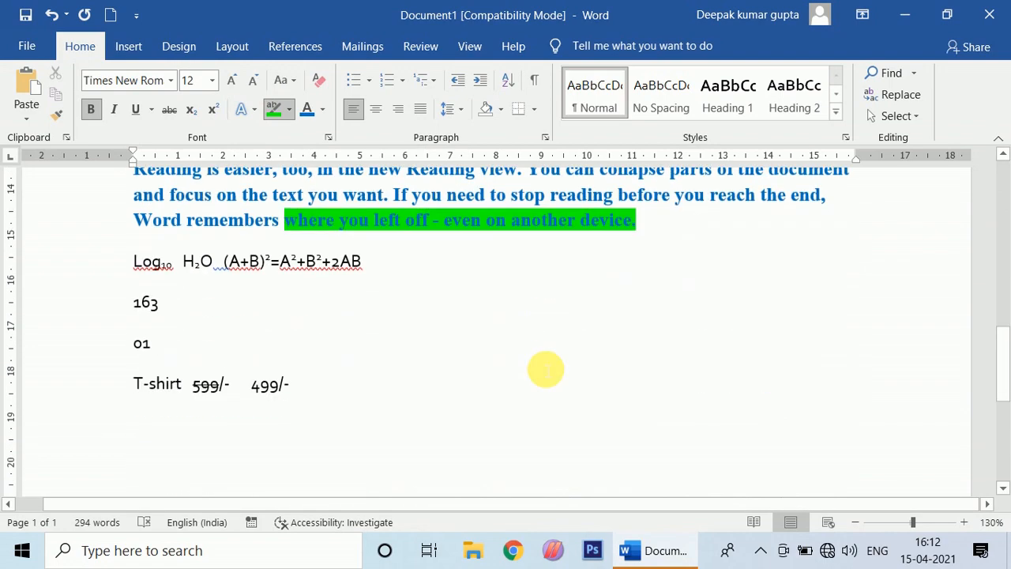
pyautogui.hotkey('ctrl', 'z')
pyautogui.hotkey('ctrl', 'z')
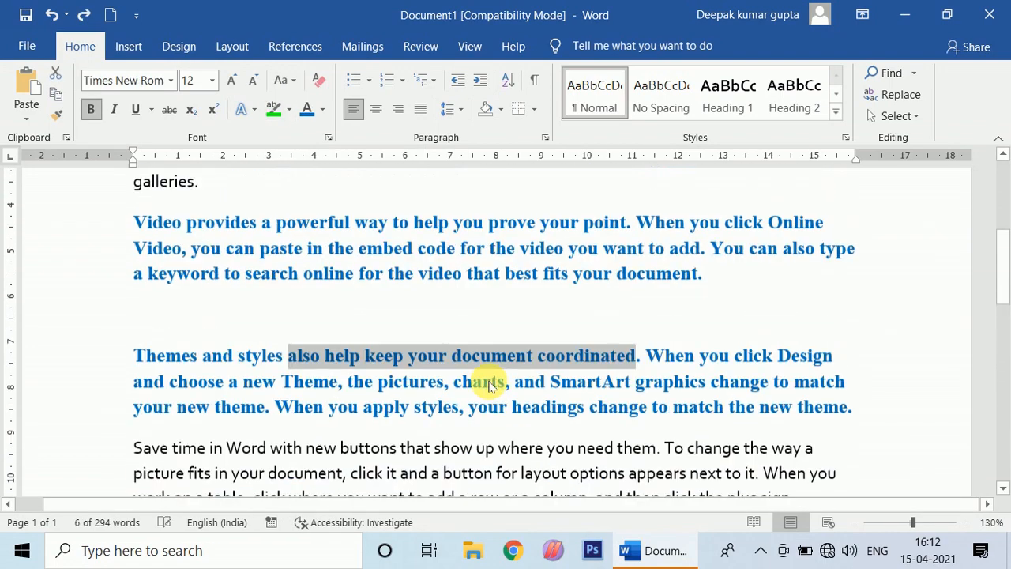
pyautogui.hotkey('ctrl', 'z')
pyautogui.hotkey('ctrl', 'z')
pyautogui.hotkey('ctrl', 'z')
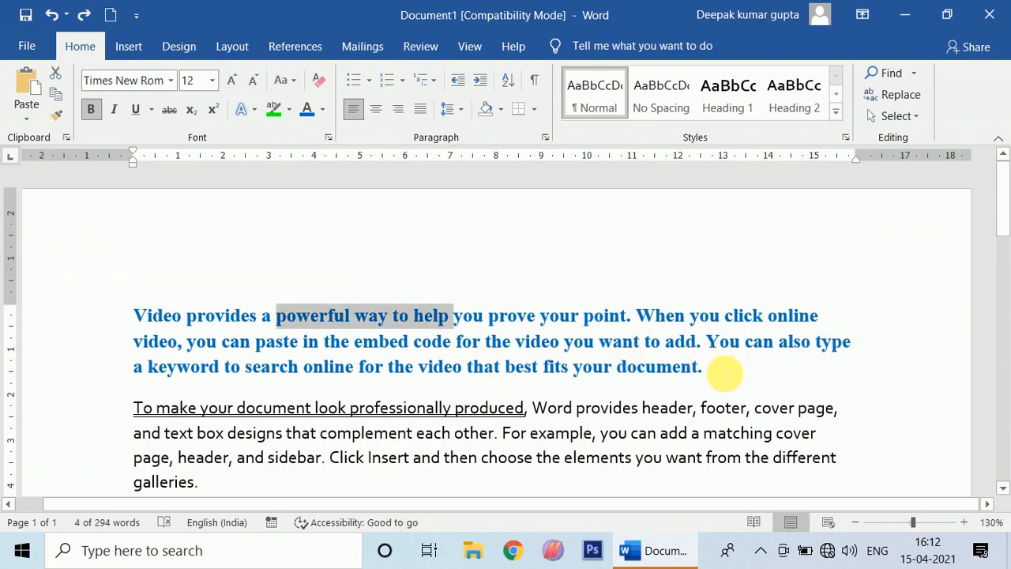
# Apply the white-filled, blue-outlined text effect preset to the whole first paragraph.
pyautogui.click(723, 371)
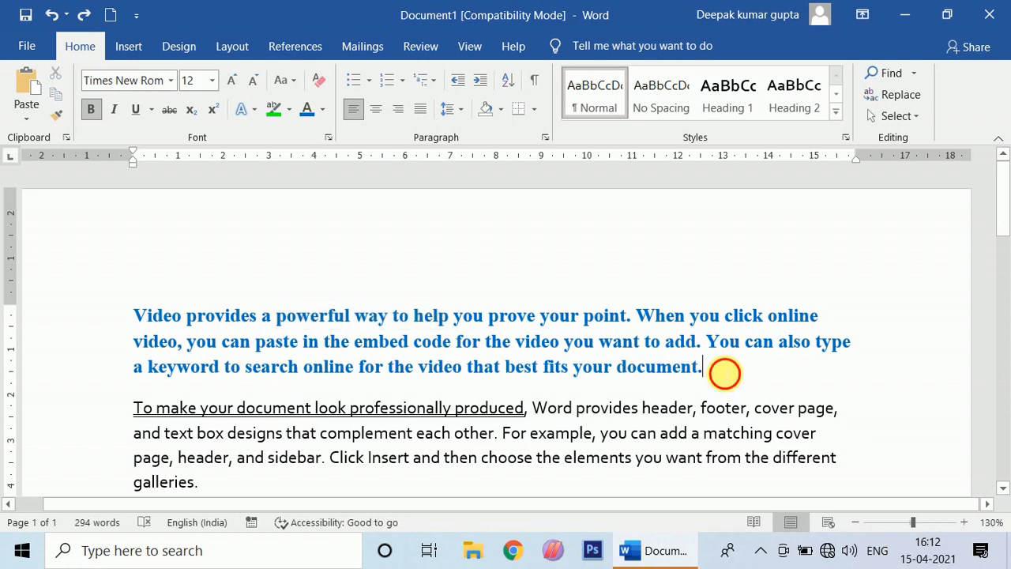
pyautogui.moveTo(724, 371); pyautogui.dragTo(140, 289)
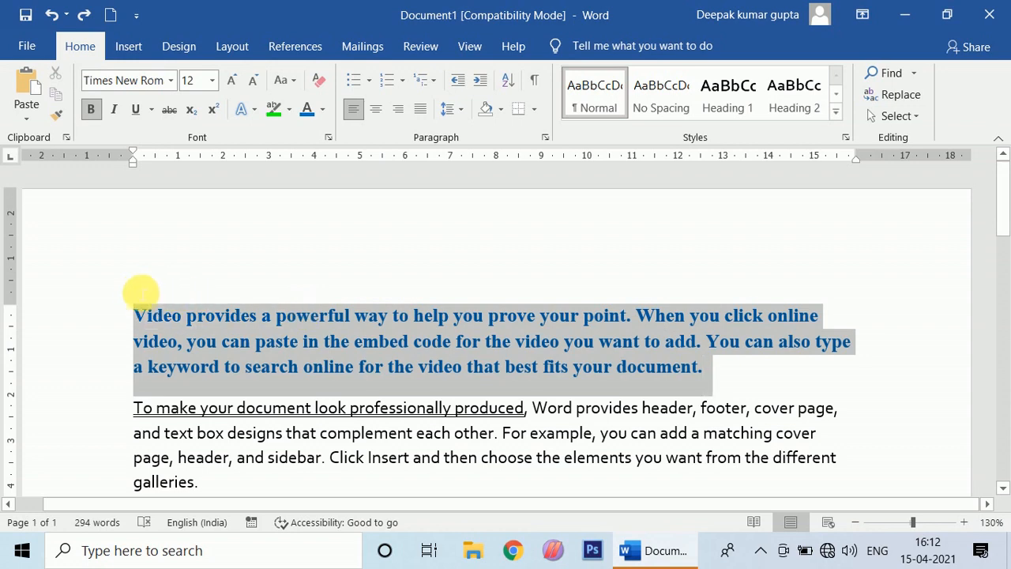
pyautogui.click(254, 110)
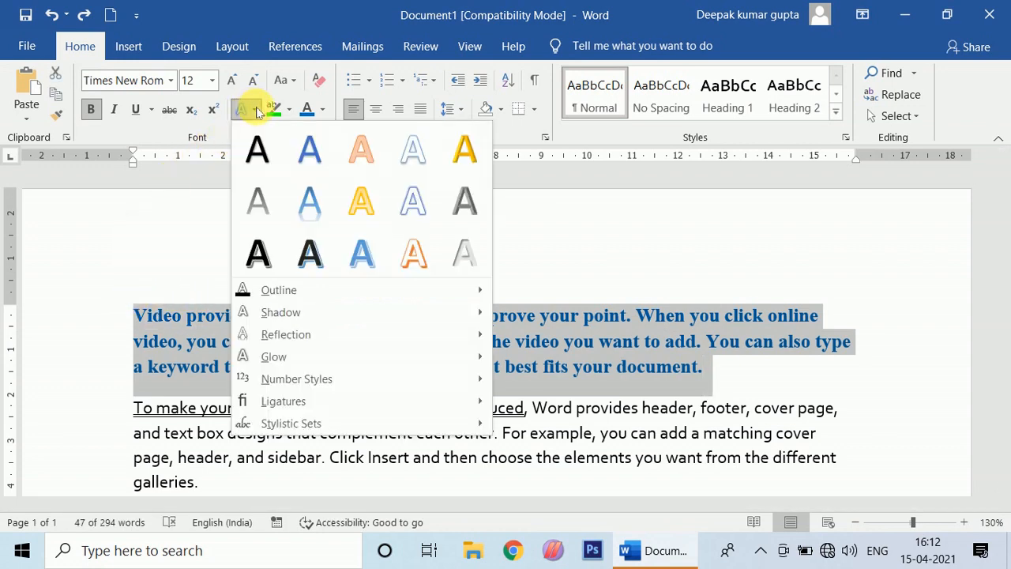
pyautogui.click(413, 204)
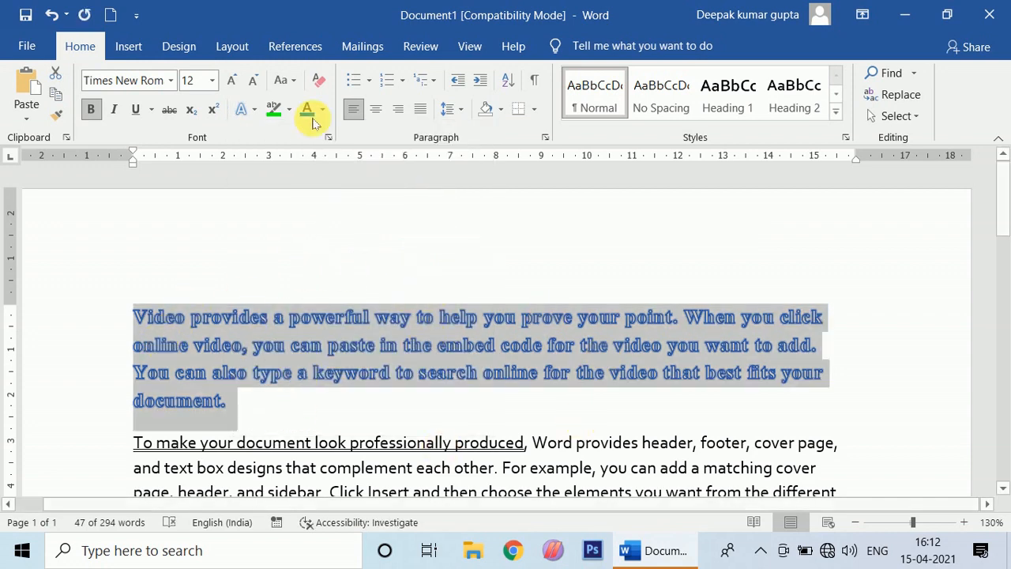
pyautogui.click(255, 110)
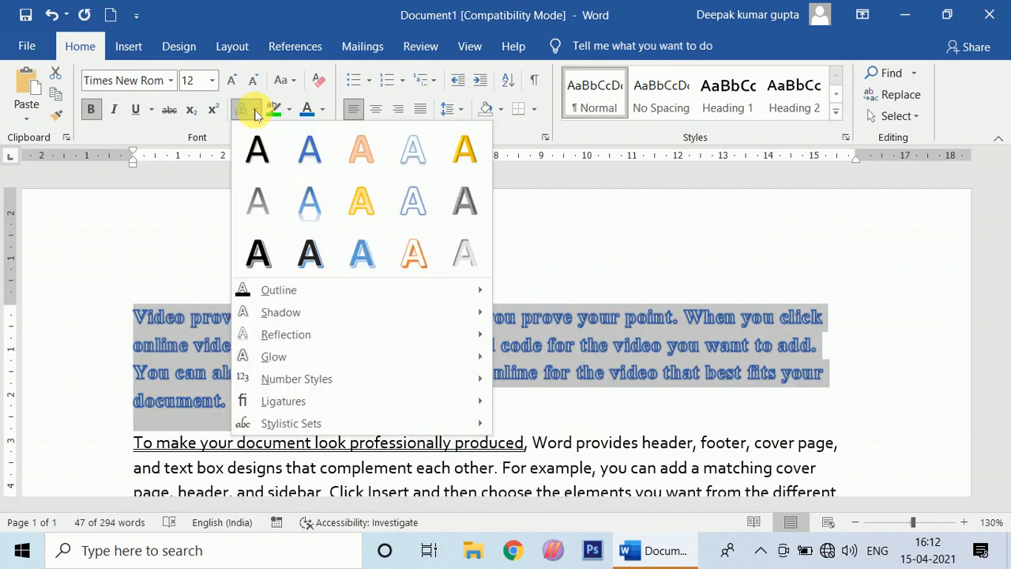
pyautogui.click(817, 380)
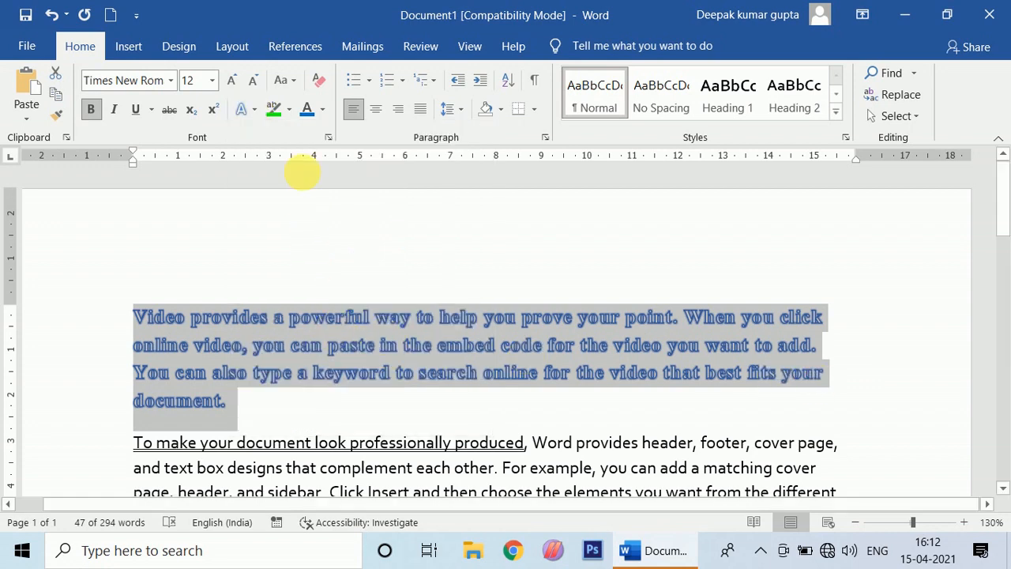
# Change the outline color of the first paragraph's text effect to a dark gold theme color.
pyautogui.click(255, 110)
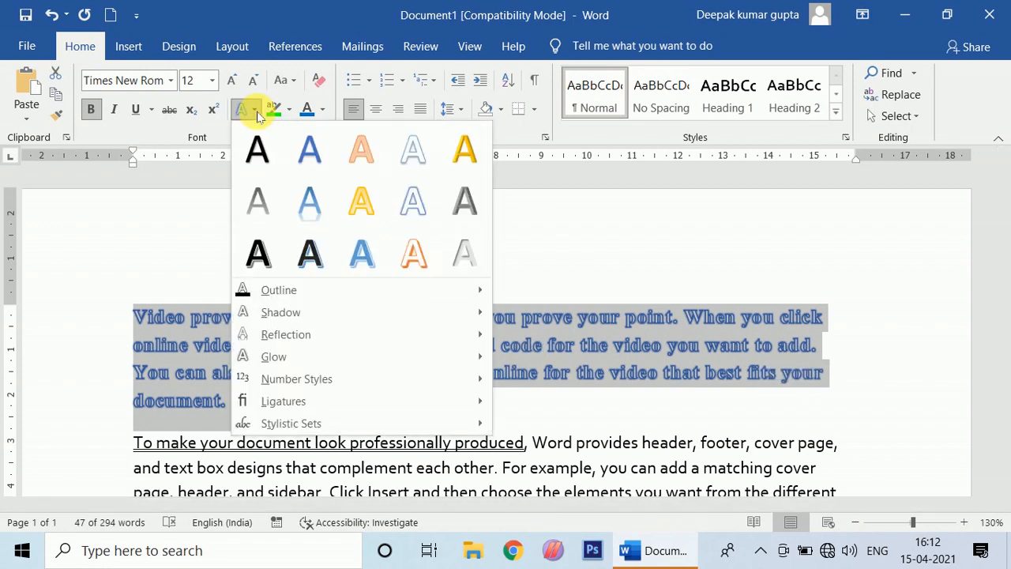
pyautogui.moveTo(330, 292)
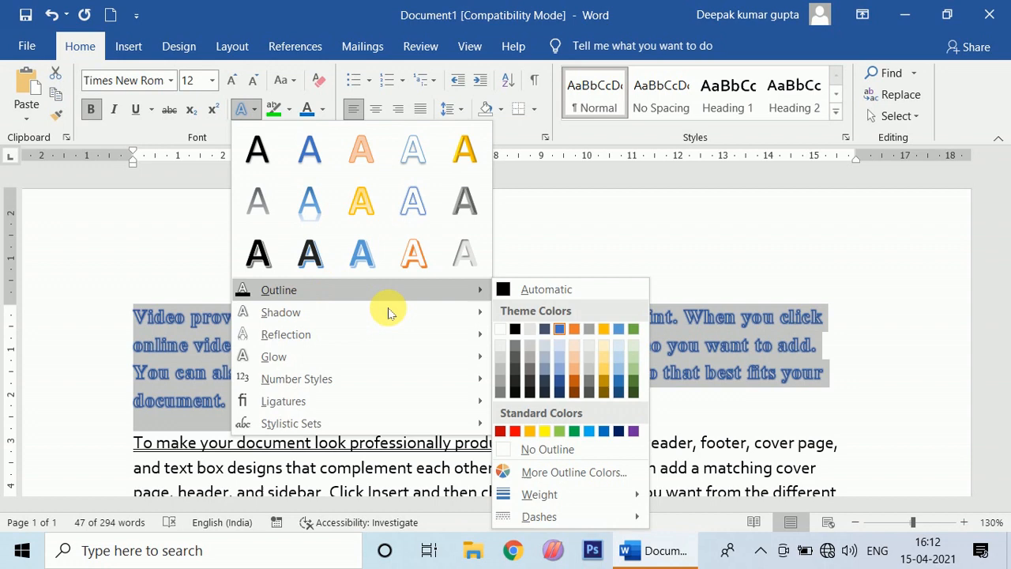
pyautogui.click(600, 377)
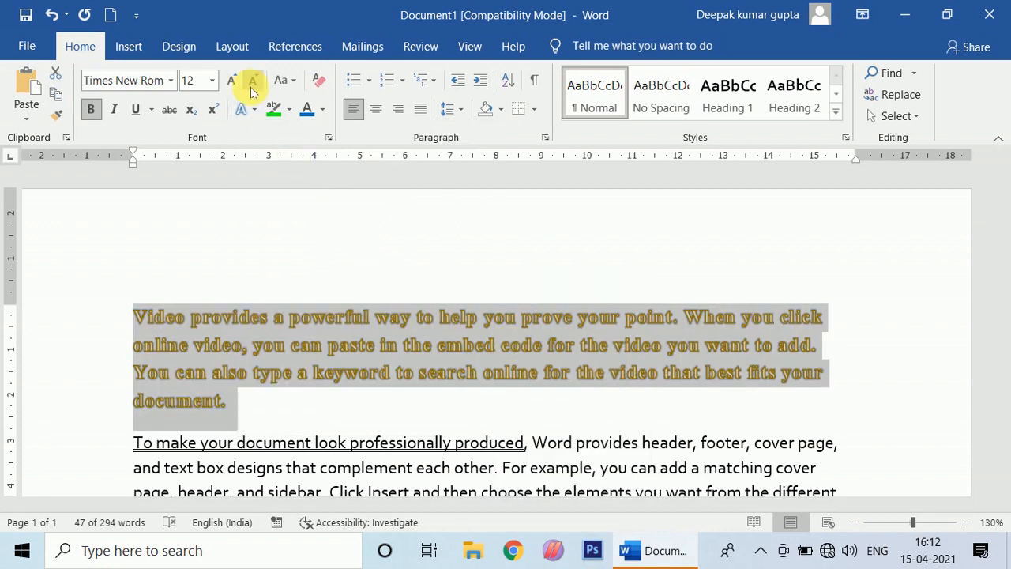
# Enlarge the first paragraph's font by two size increments to 16 and deselect the text.
pyautogui.click(235, 87)
pyautogui.click(234, 87)
pyautogui.click(478, 360)
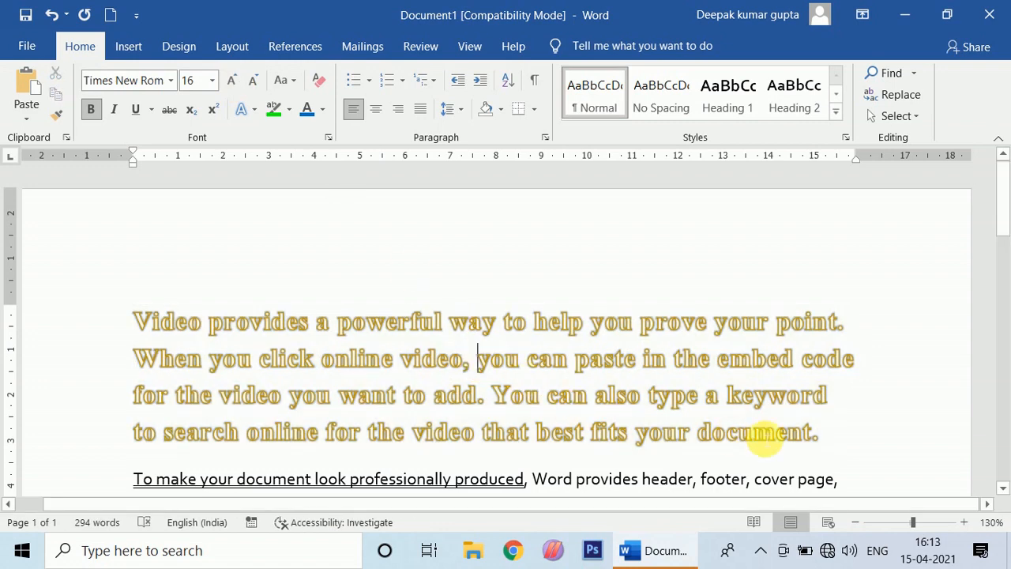
# Apply the blue gradient text effect with reflection to the first paragraph and choose No Shadow for it.
pyautogui.moveTo(822, 438); pyautogui.dragTo(134, 322)
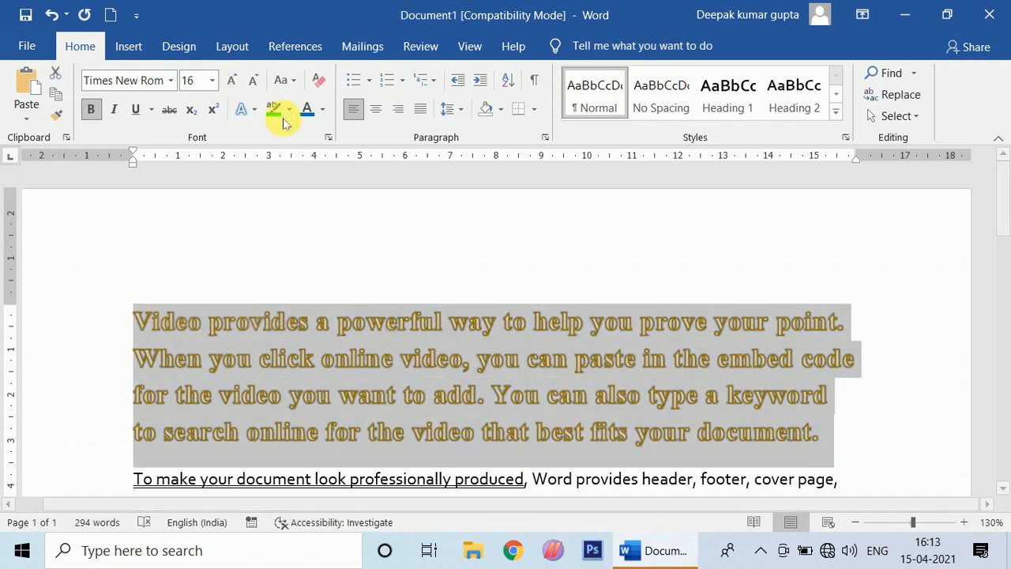
pyautogui.click(256, 109)
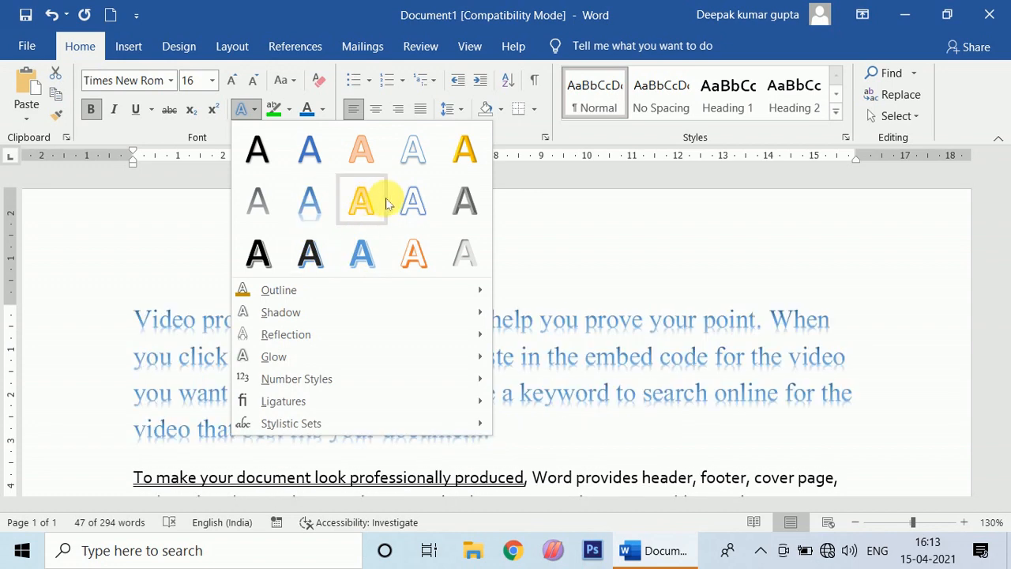
pyautogui.click(309, 211)
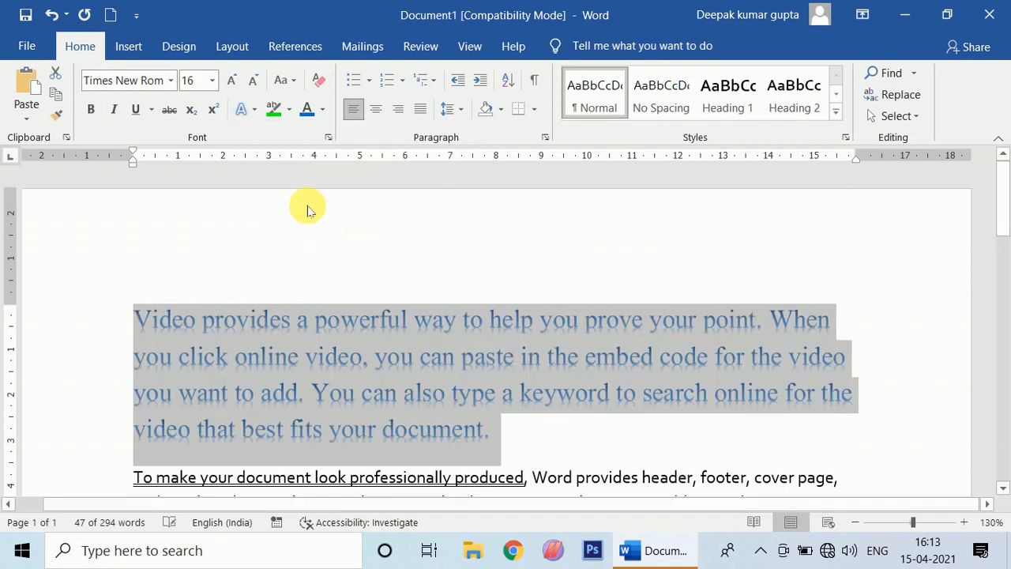
pyautogui.click(254, 112)
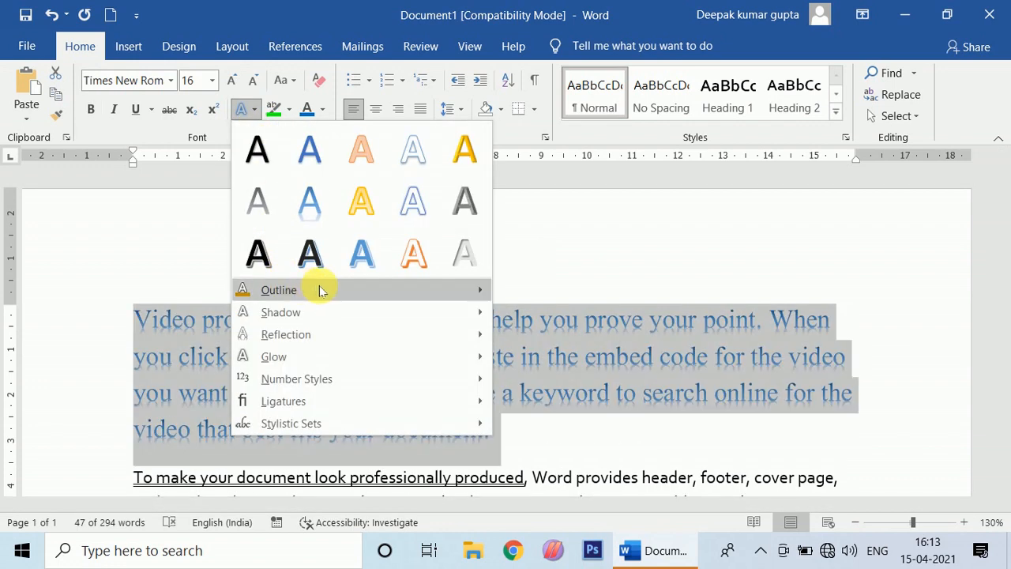
pyautogui.moveTo(323, 289)
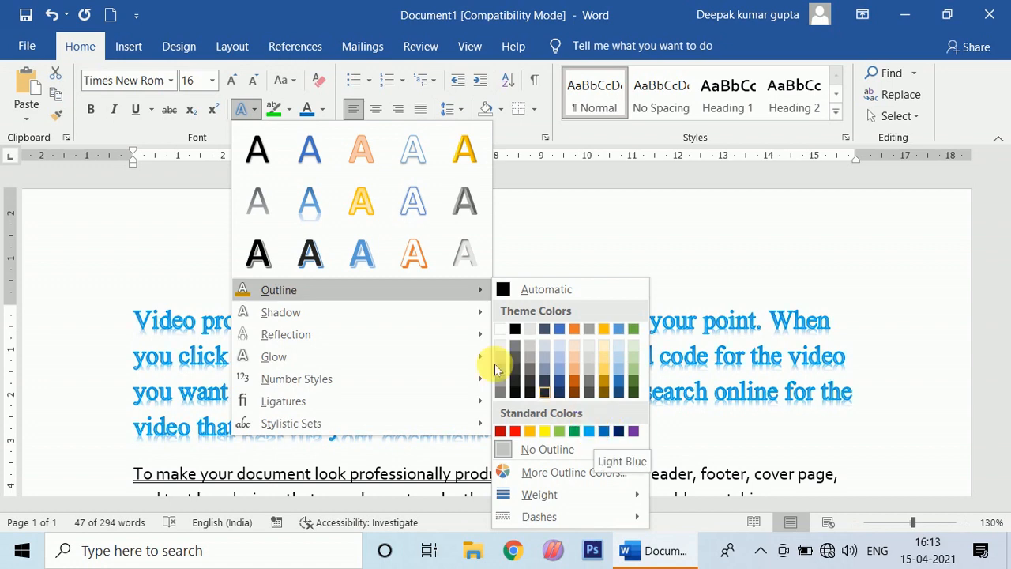
pyautogui.moveTo(421, 308)
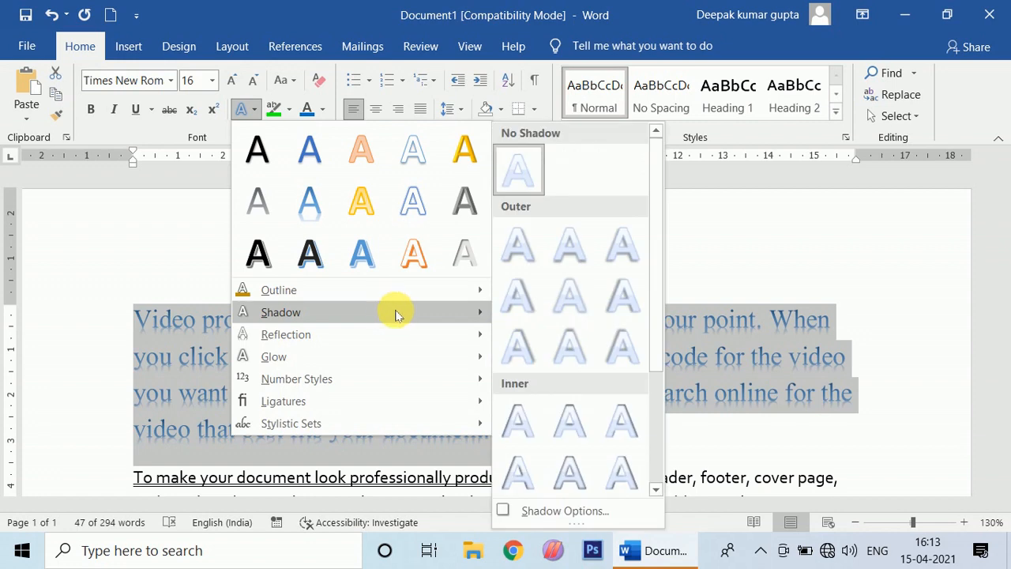
pyautogui.click(534, 174)
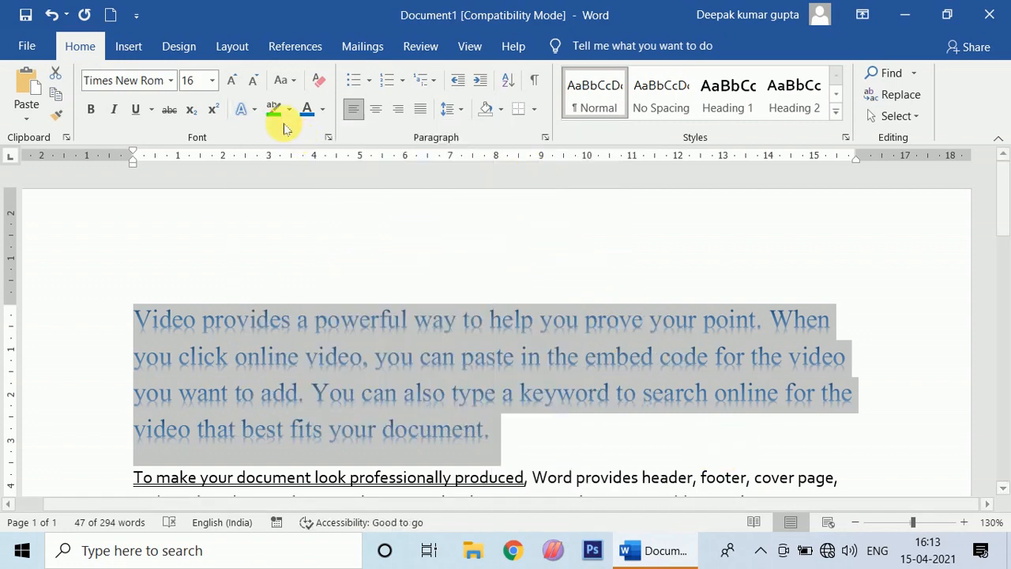
# Add the first outer shadow of the gallery's second row to the first paragraph's text.
pyautogui.click(247, 109)
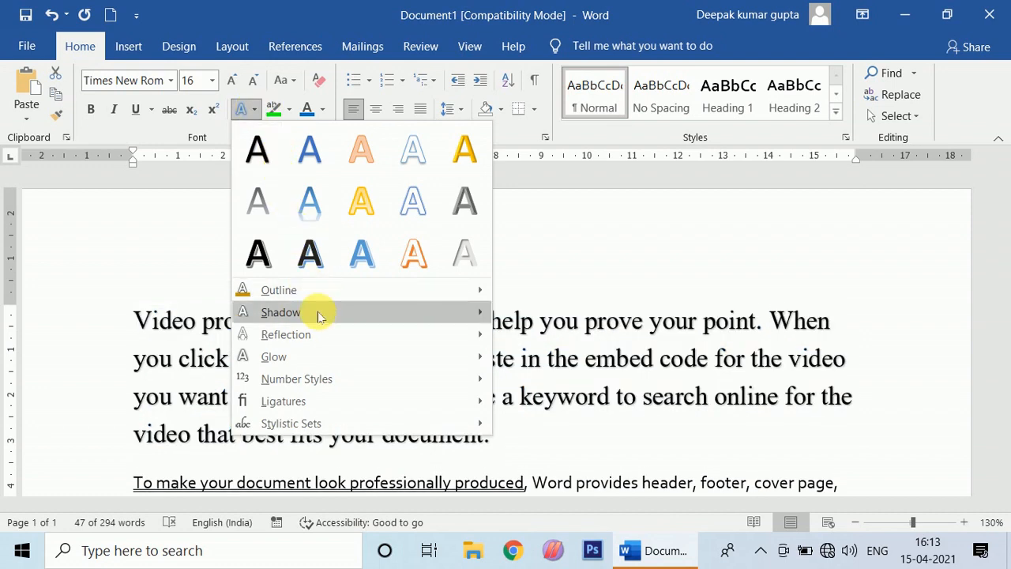
pyautogui.moveTo(320, 314)
pyautogui.click(527, 289)
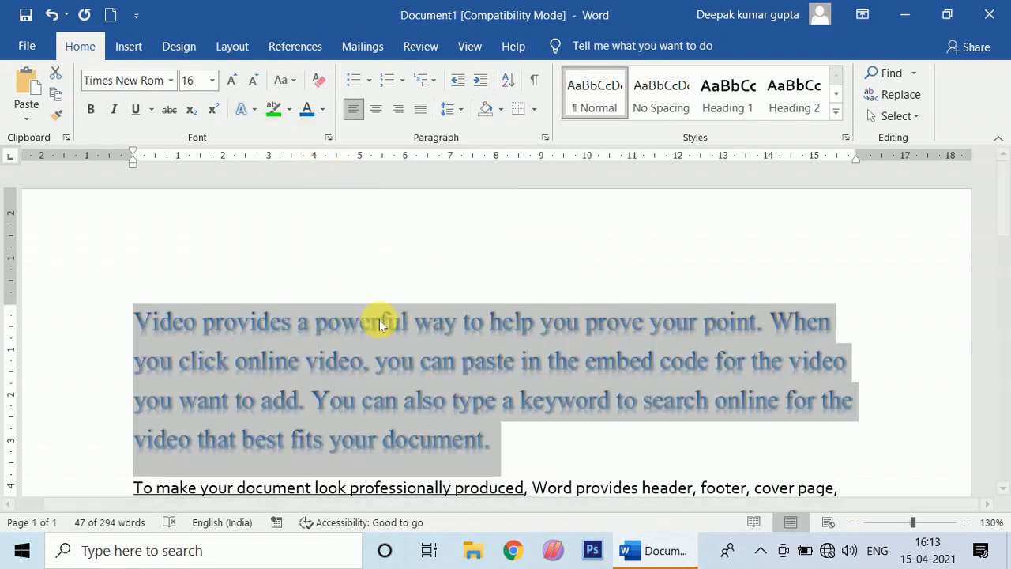
pyautogui.click(475, 449)
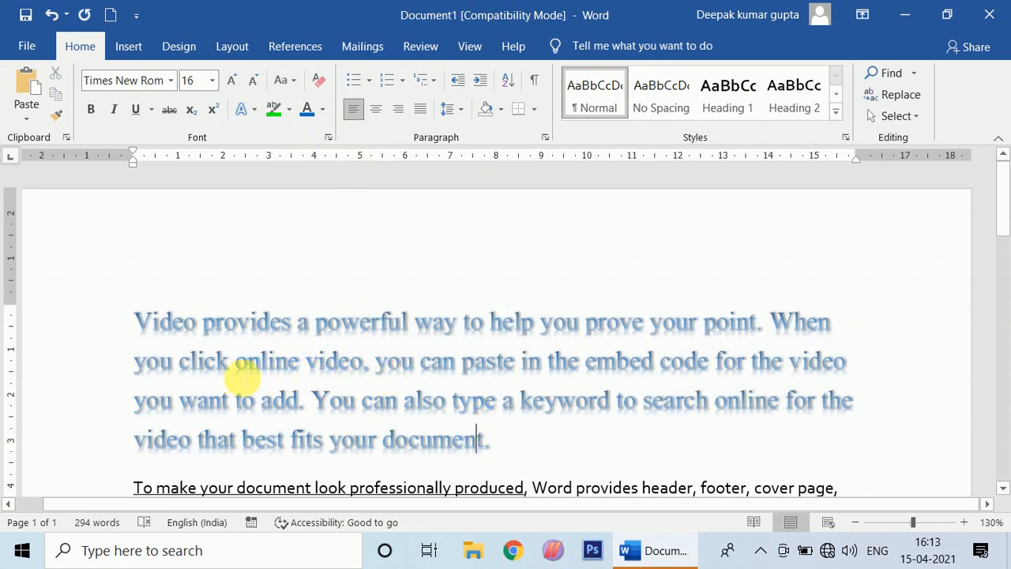
# Remove the reflection from the first paragraph by choosing No Reflection.
pyautogui.tripleClick(162, 326)
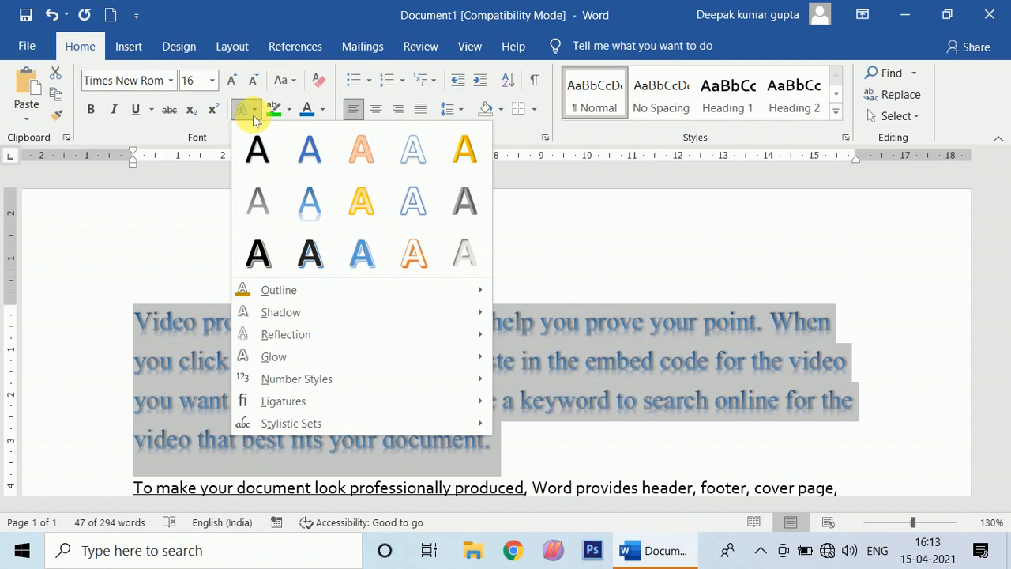
pyautogui.moveTo(350, 338)
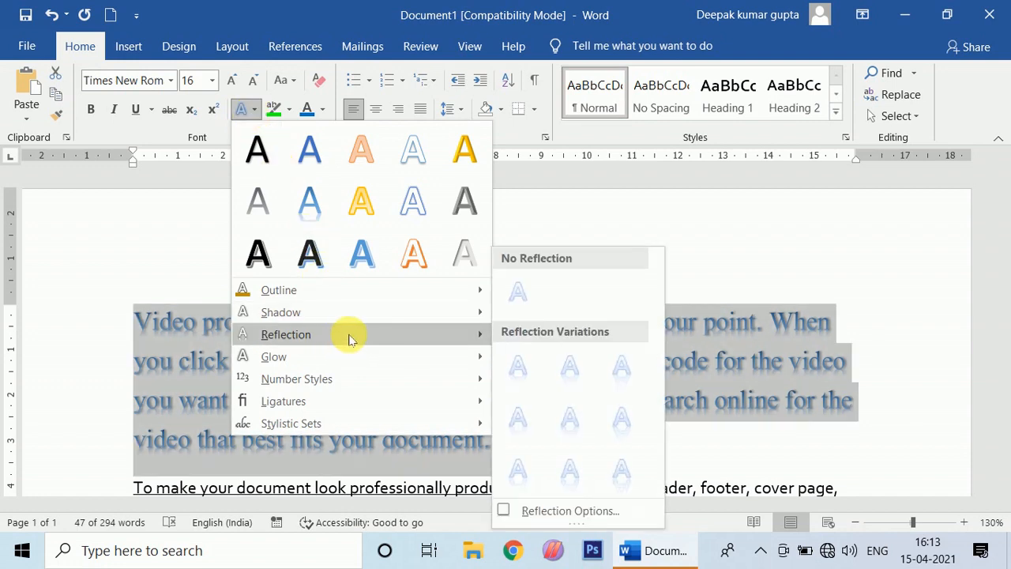
pyautogui.click(517, 295)
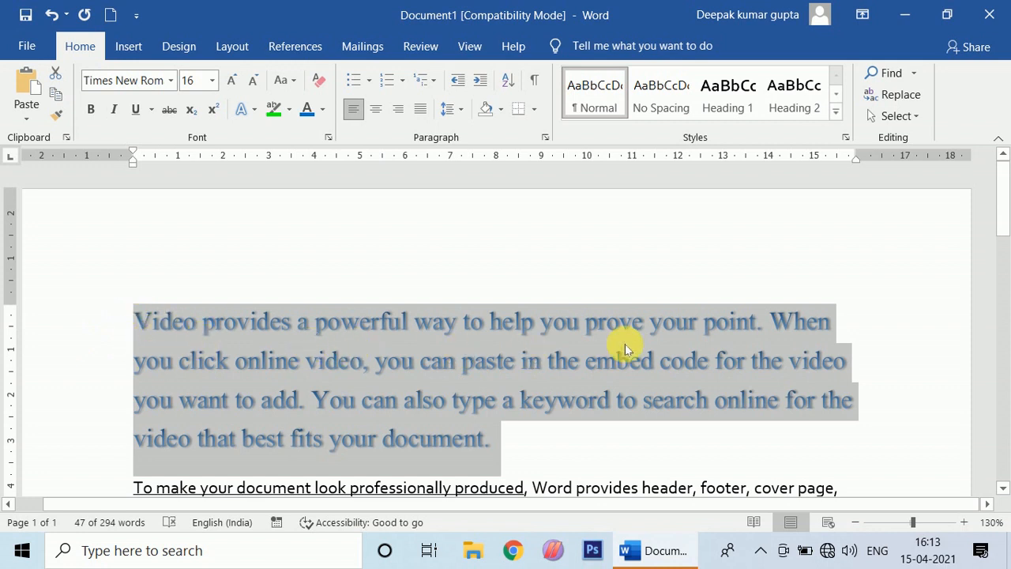
pyautogui.click(603, 437)
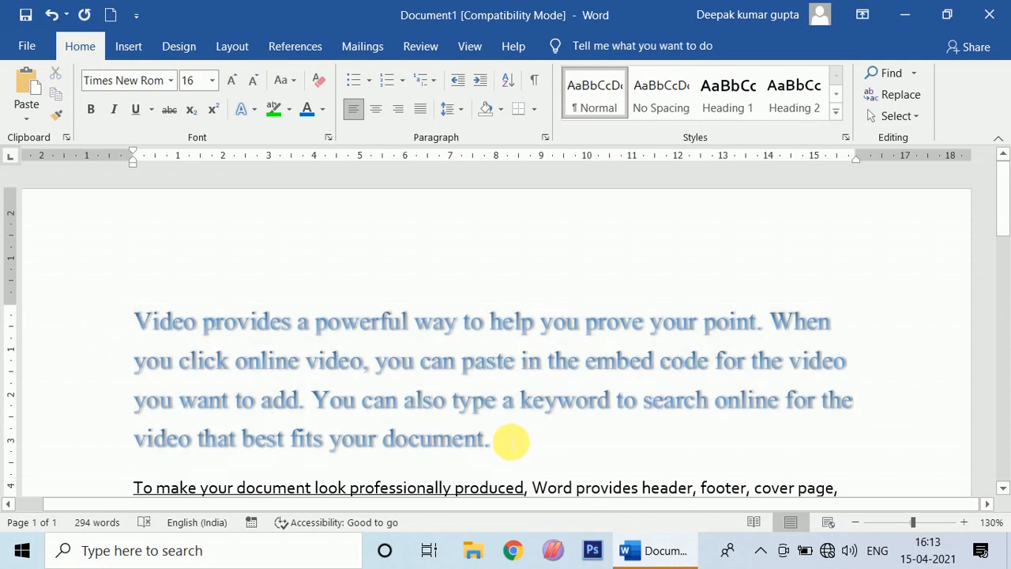
# Remove the shadow from the first paragraph by choosing No Shadow.
pyautogui.moveTo(517, 452); pyautogui.dragTo(145, 323)
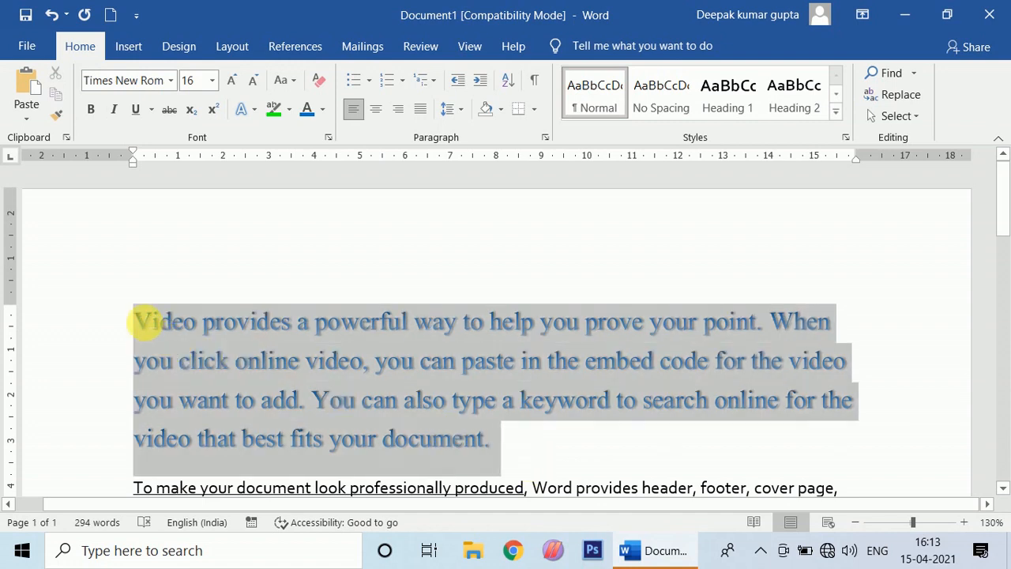
pyautogui.click(254, 110)
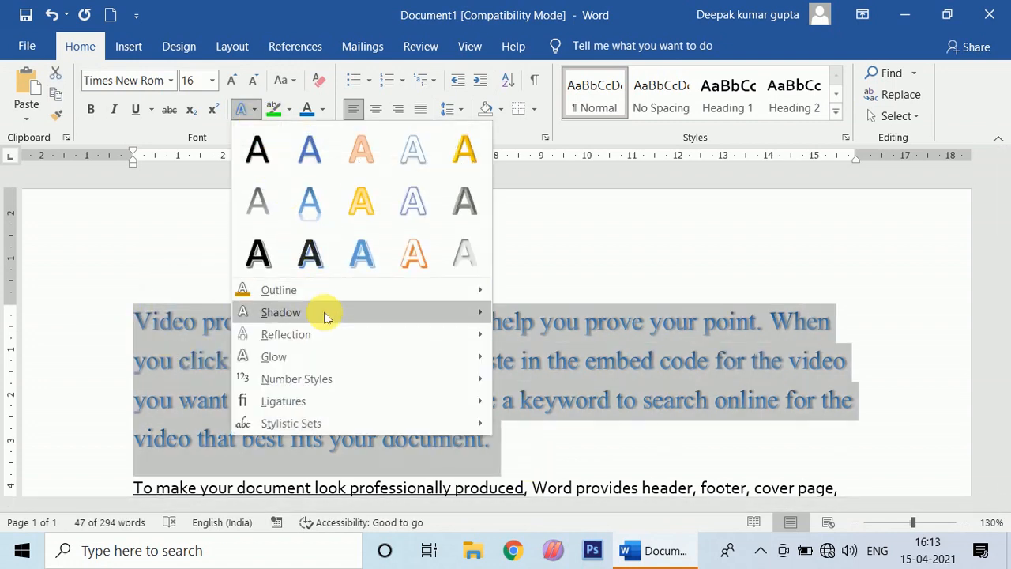
pyautogui.moveTo(324, 316)
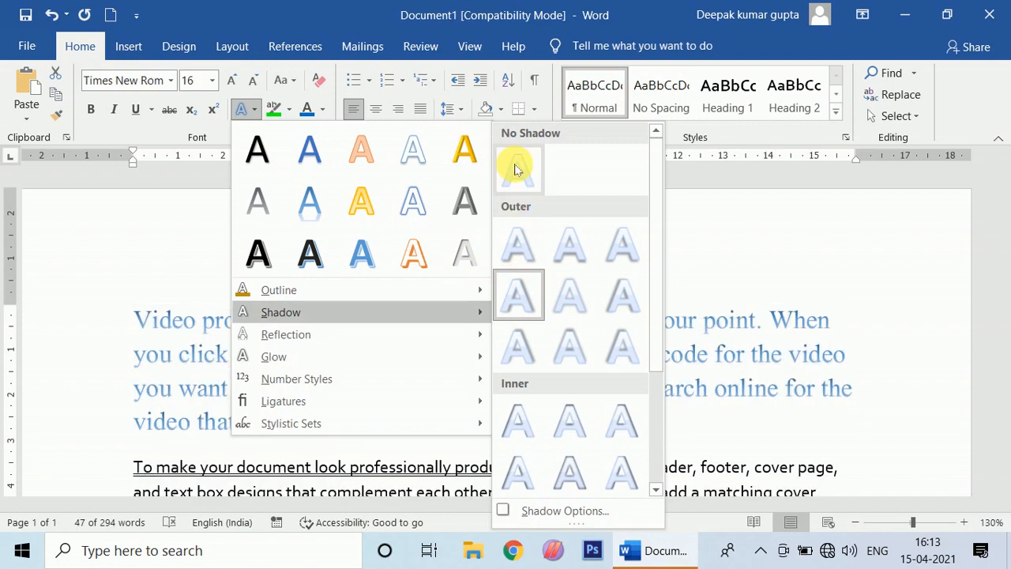
pyautogui.click(517, 168)
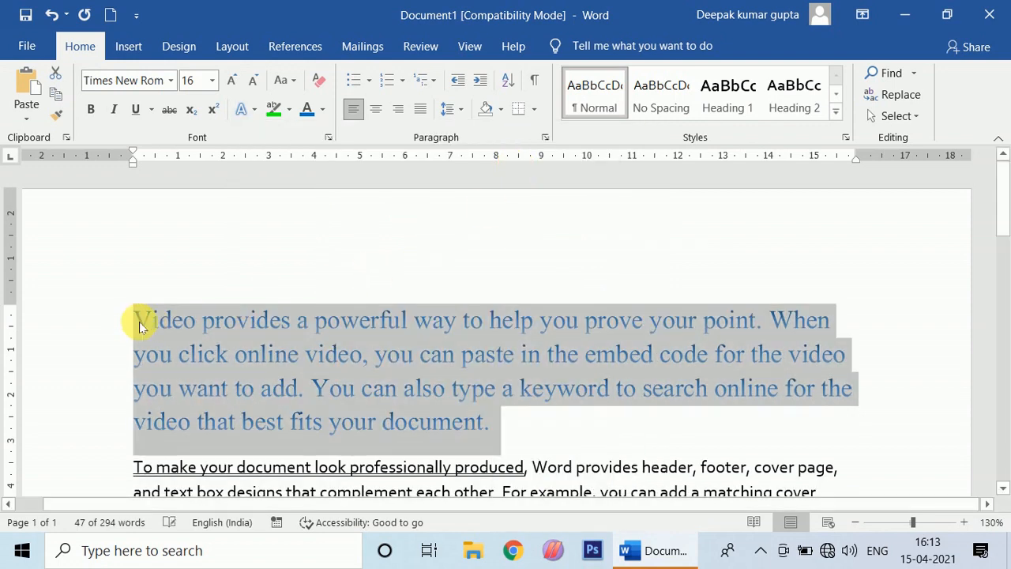
# Preview the shadow and reflection variations on the first paragraph's text.
pyautogui.click(253, 110)
pyautogui.moveTo(361, 314)
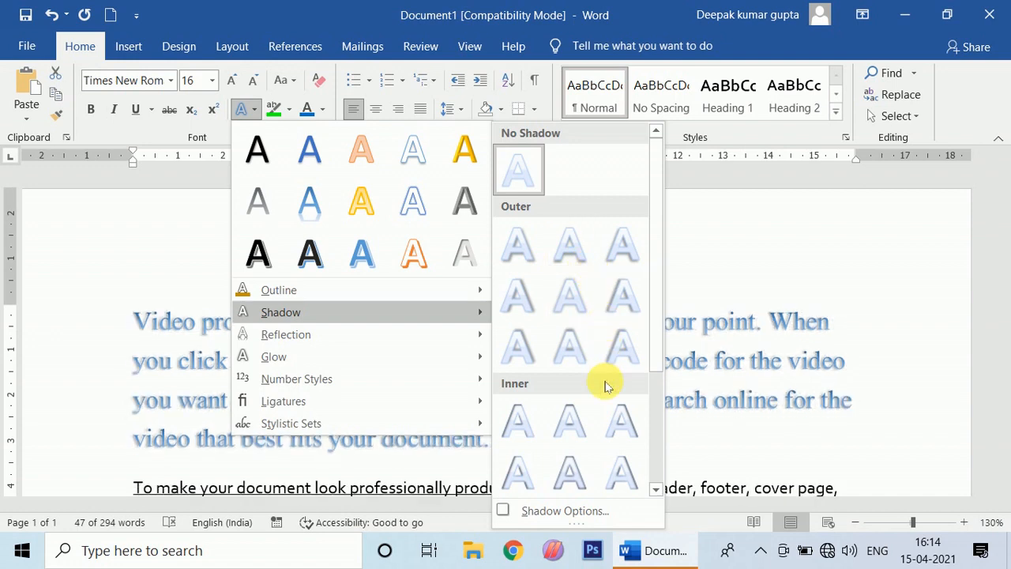
pyautogui.moveTo(377, 334)
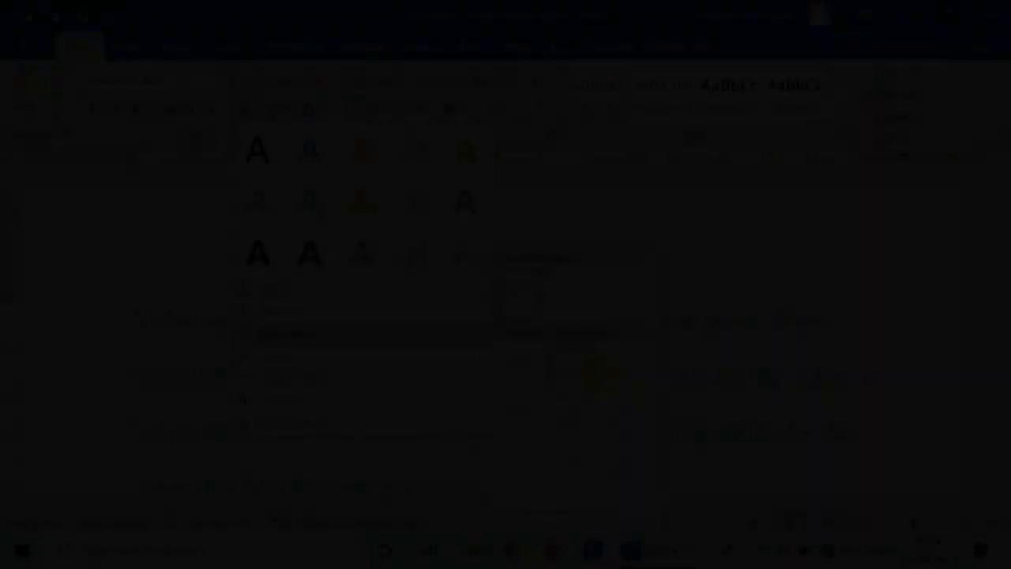